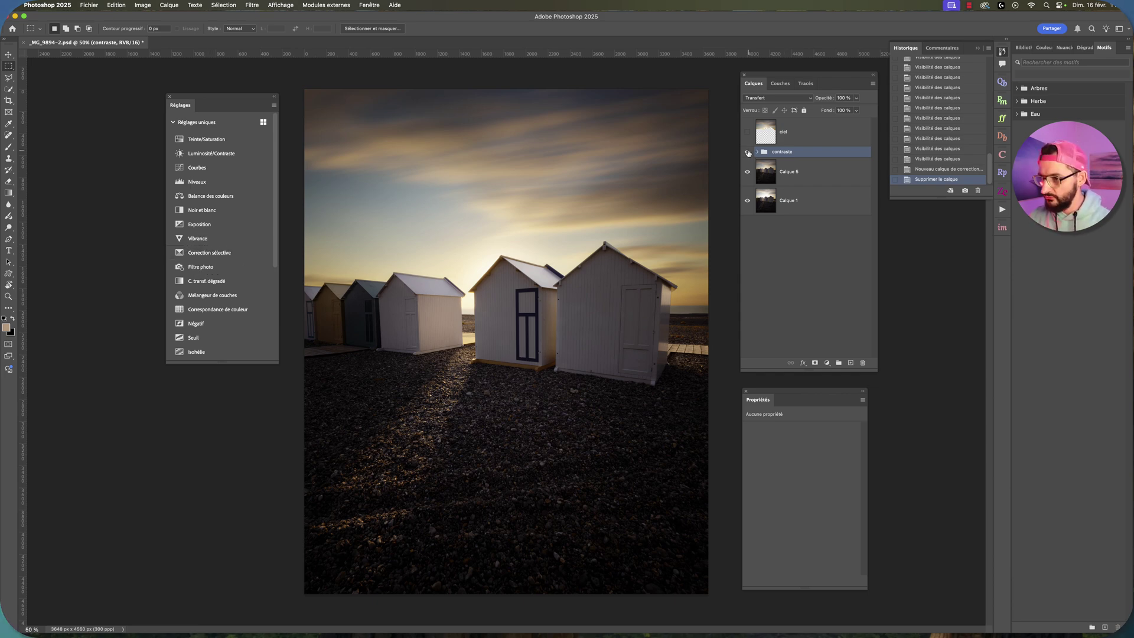
- Compare the image with Calque 5 hidden and shown, then make the contraste group visible again
left_click(747, 171)
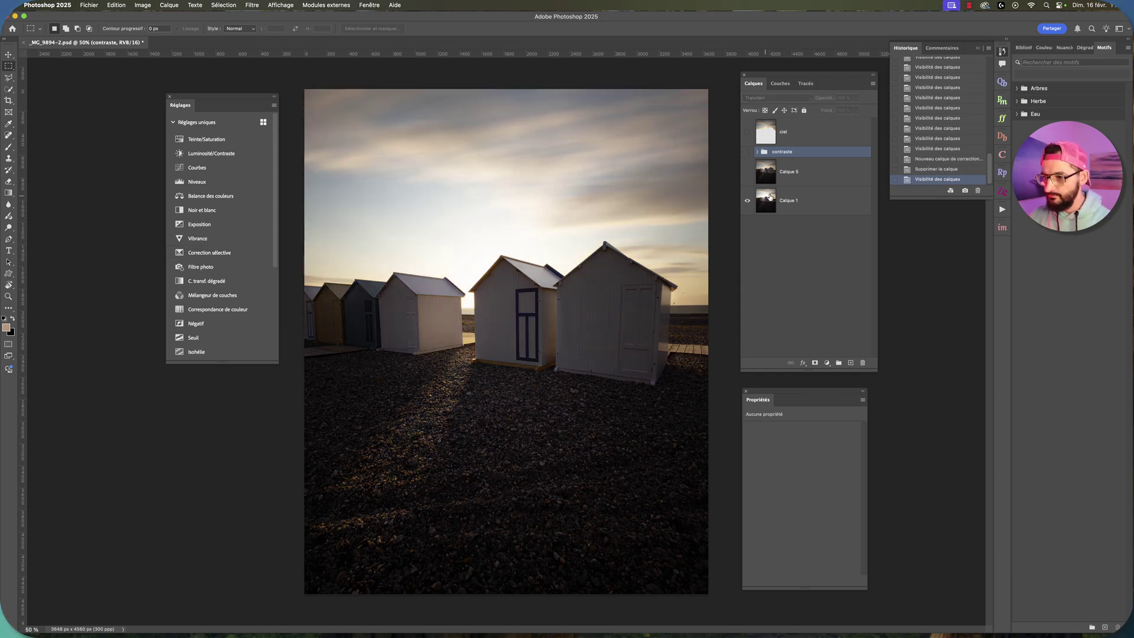
left_click(748, 172)
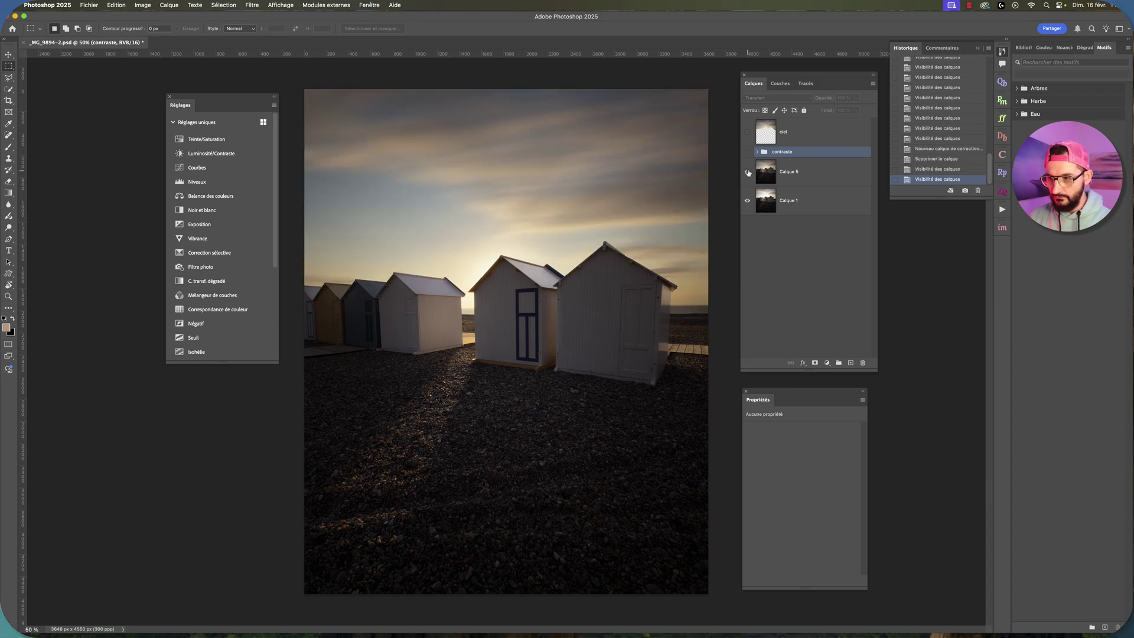
left_click(747, 152)
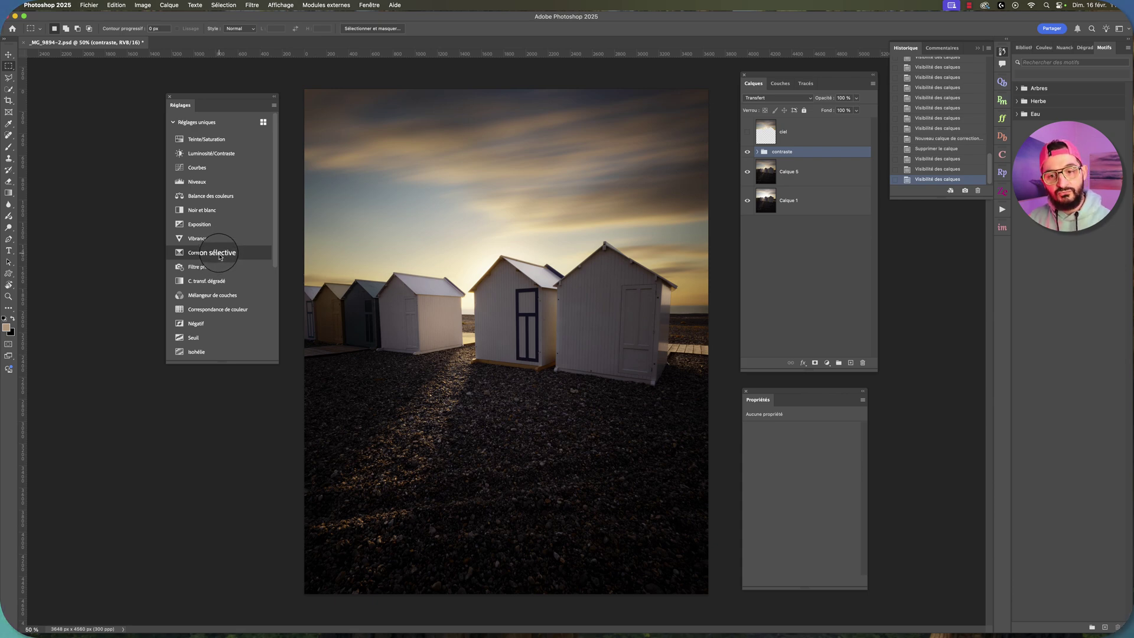
- Add a selective colour layer shifting the yellows: cyan -64, magenta +5, yellow +15
left_click(217, 254)
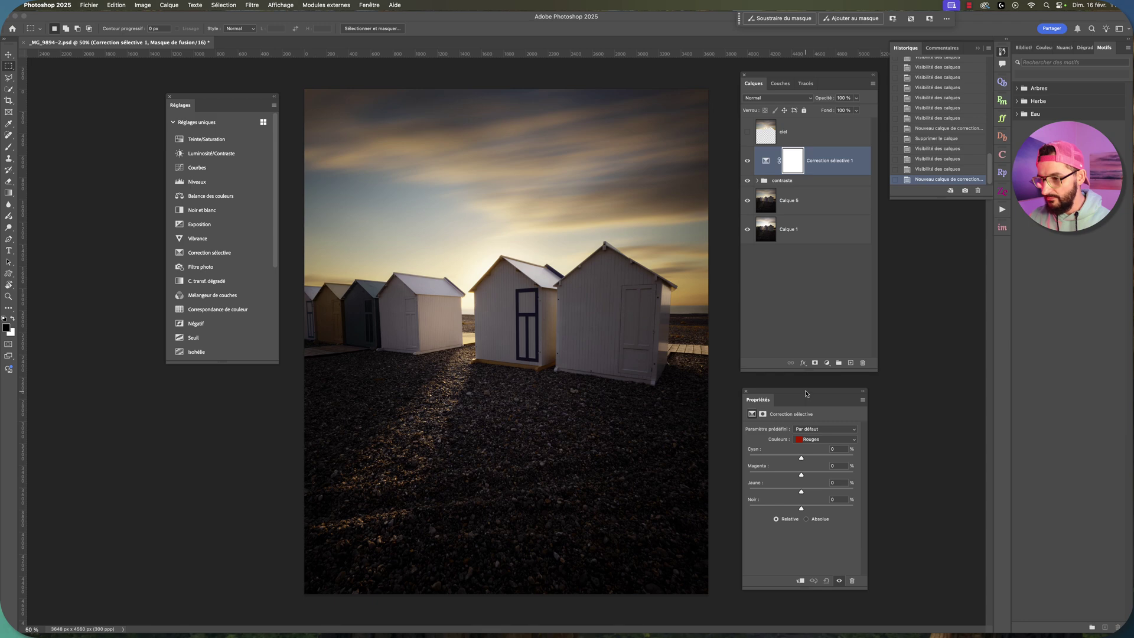
left_click_drag(806, 394, 809, 260)
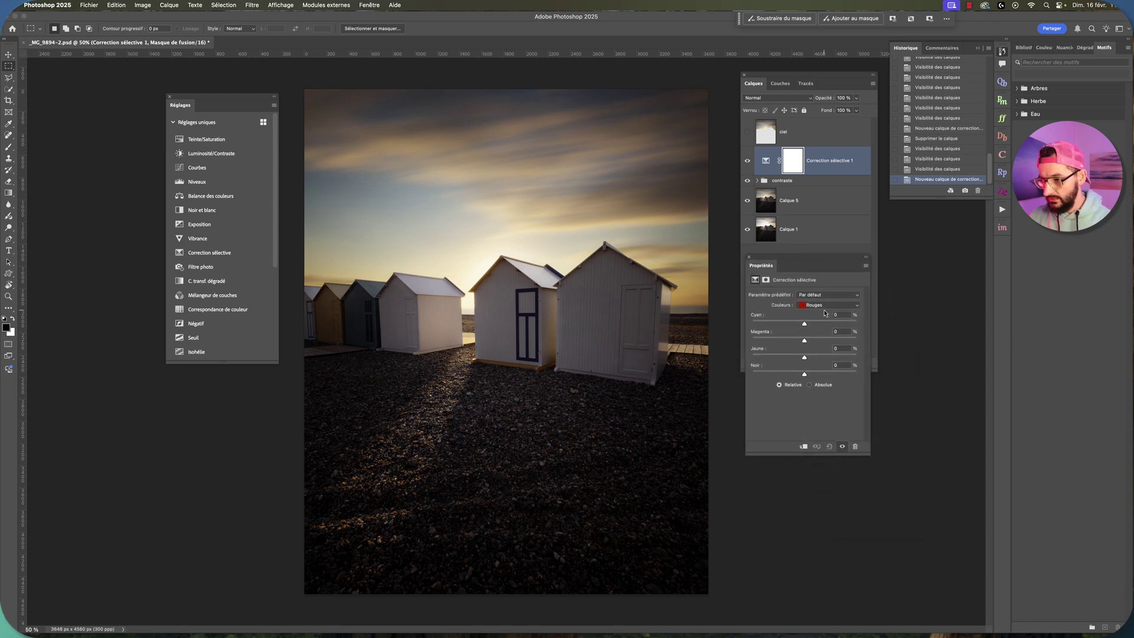
left_click(825, 313)
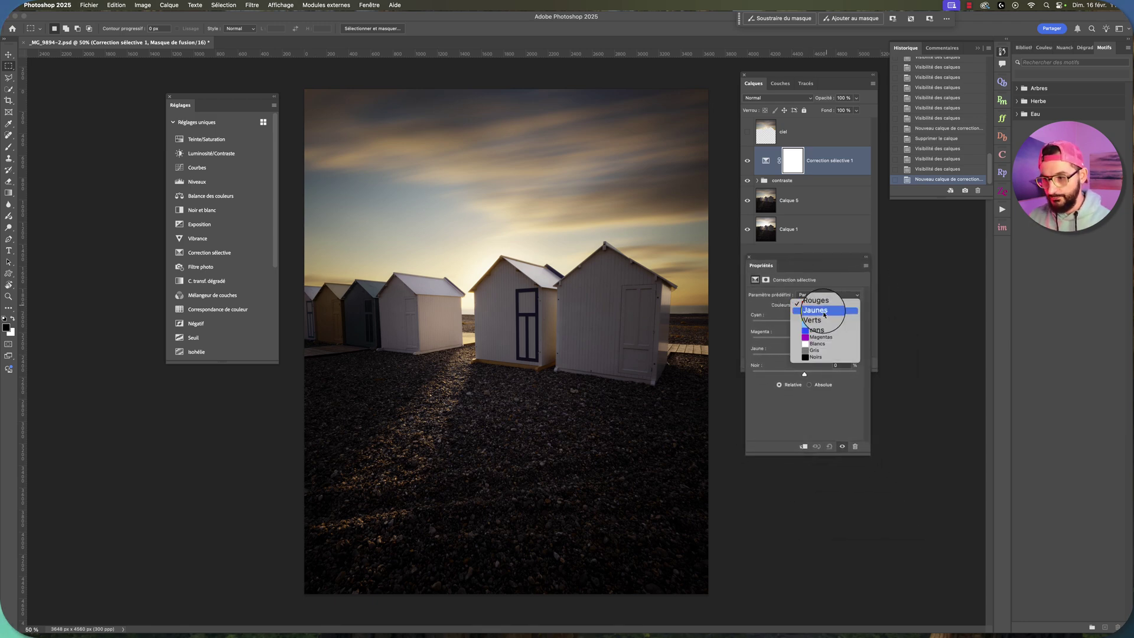
left_click(825, 311)
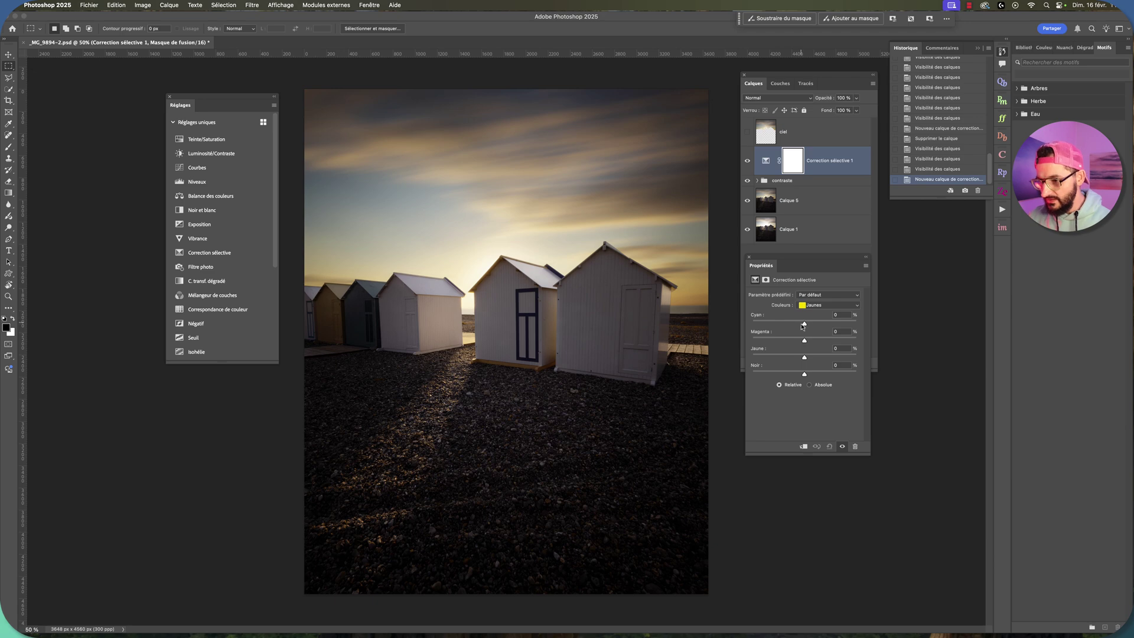
left_click_drag(805, 326, 778, 328)
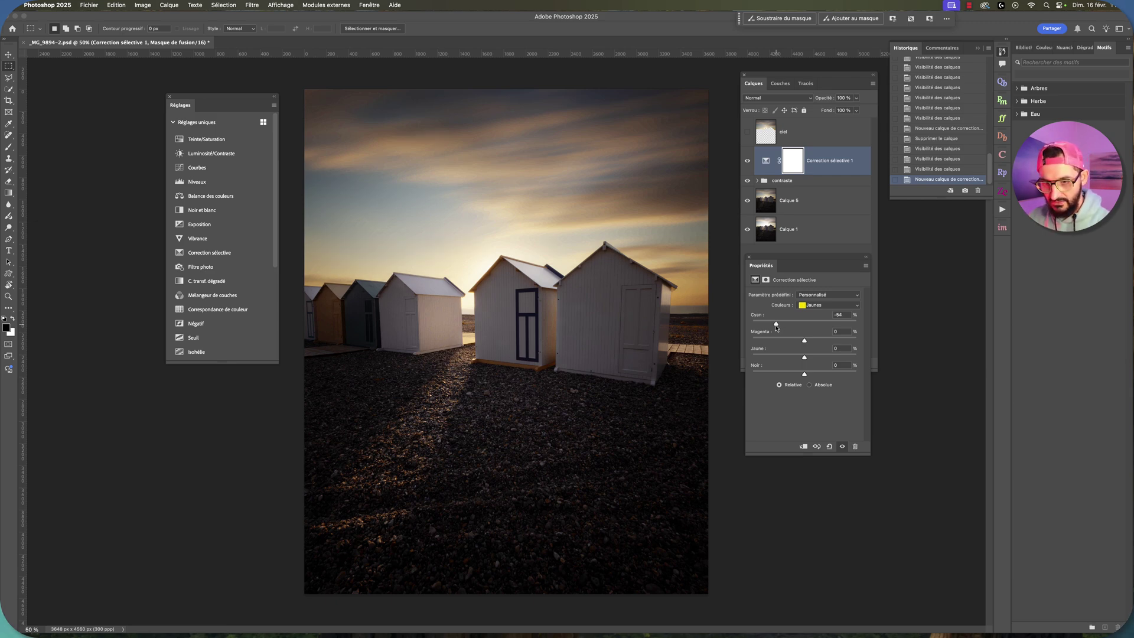
left_click_drag(780, 325, 796, 325)
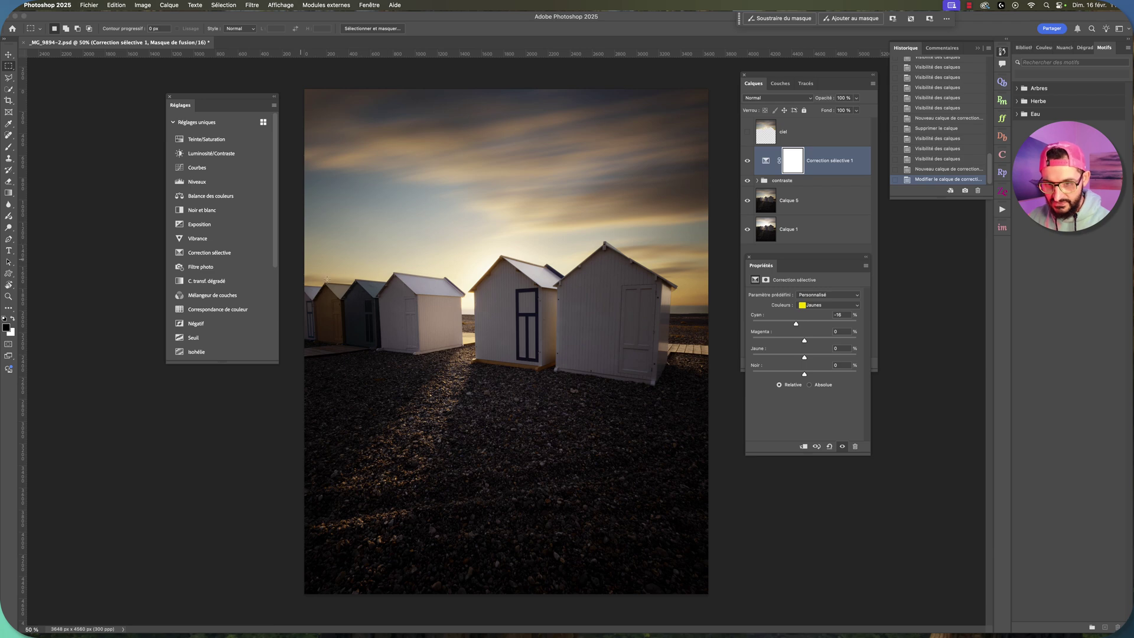
left_click_drag(795, 325, 770, 326)
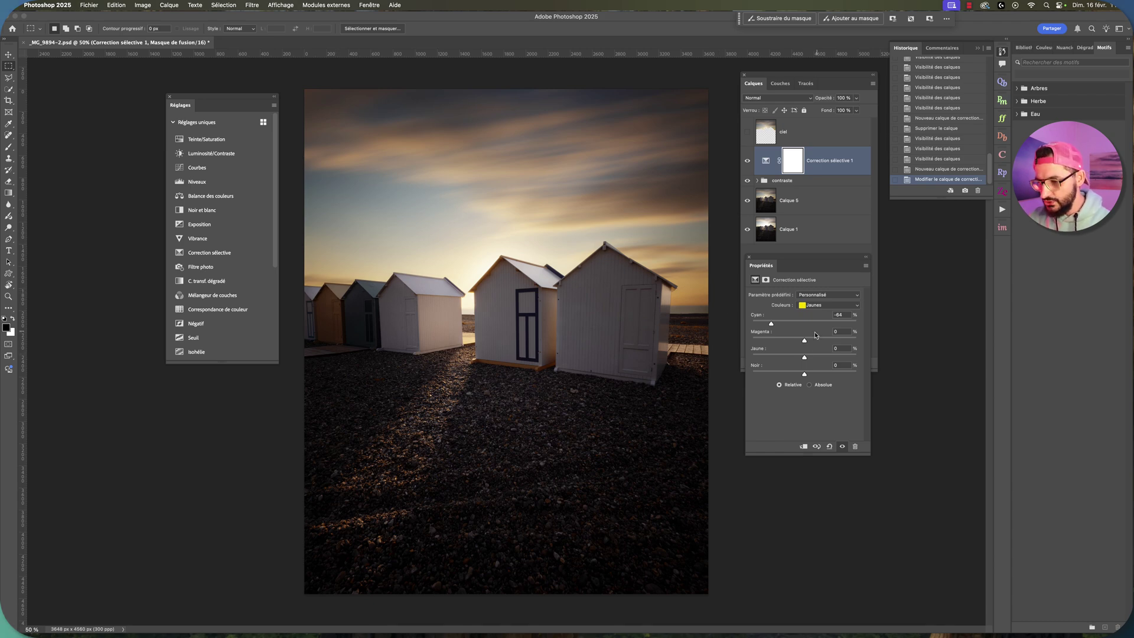
left_click_drag(805, 343, 812, 358)
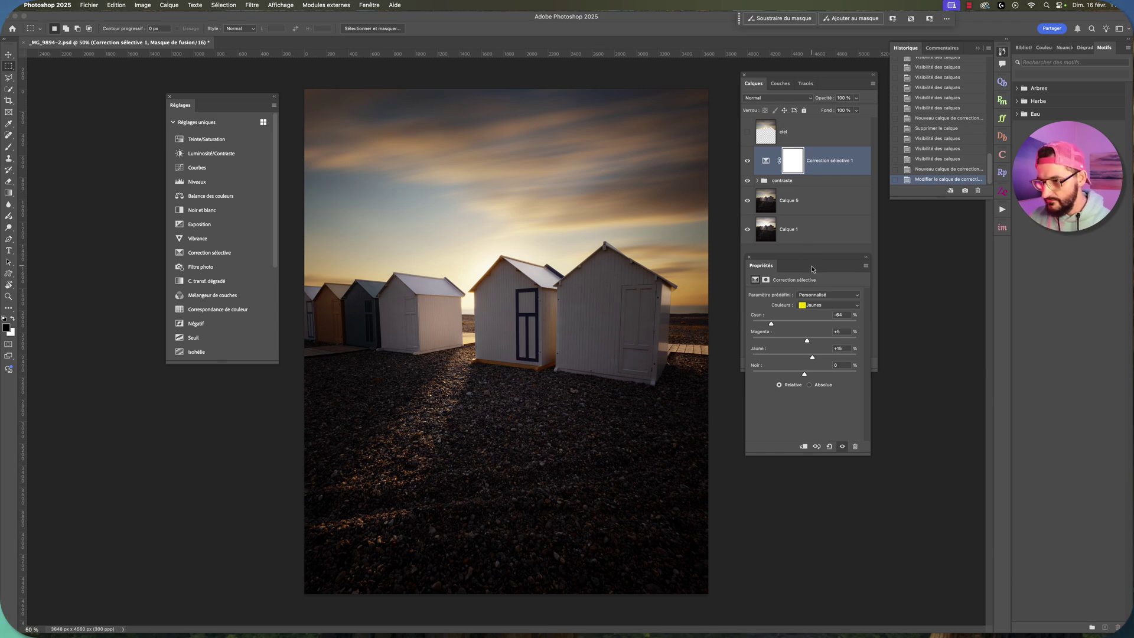
- Rename the yellows selective colour layer to Jaune
left_click(823, 163)
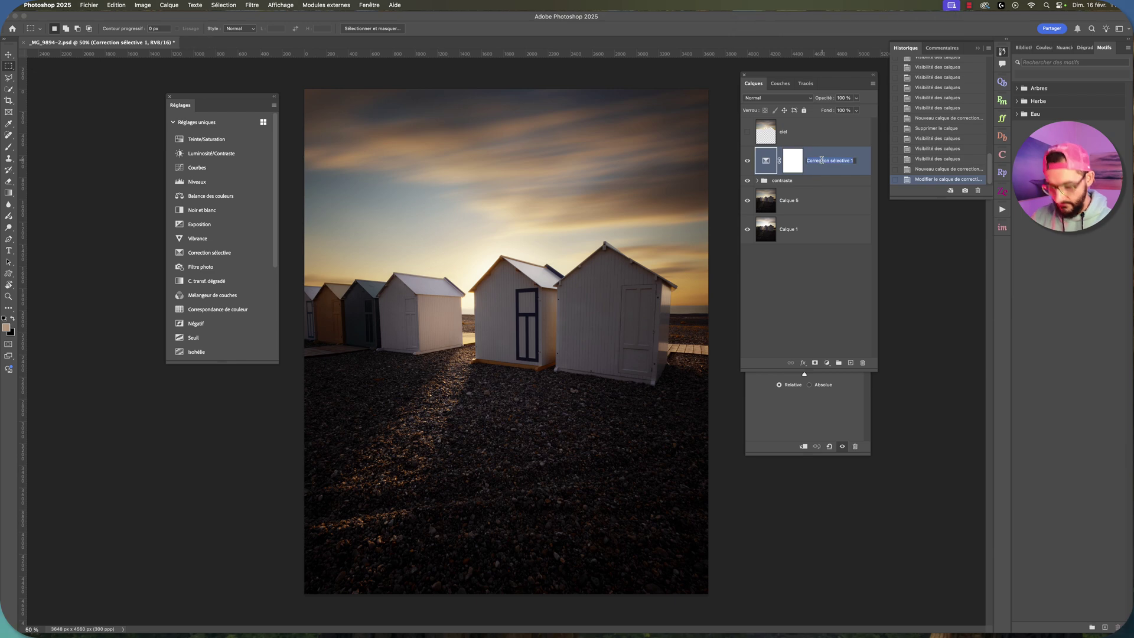
double_click(822, 161)
type("Jaune")
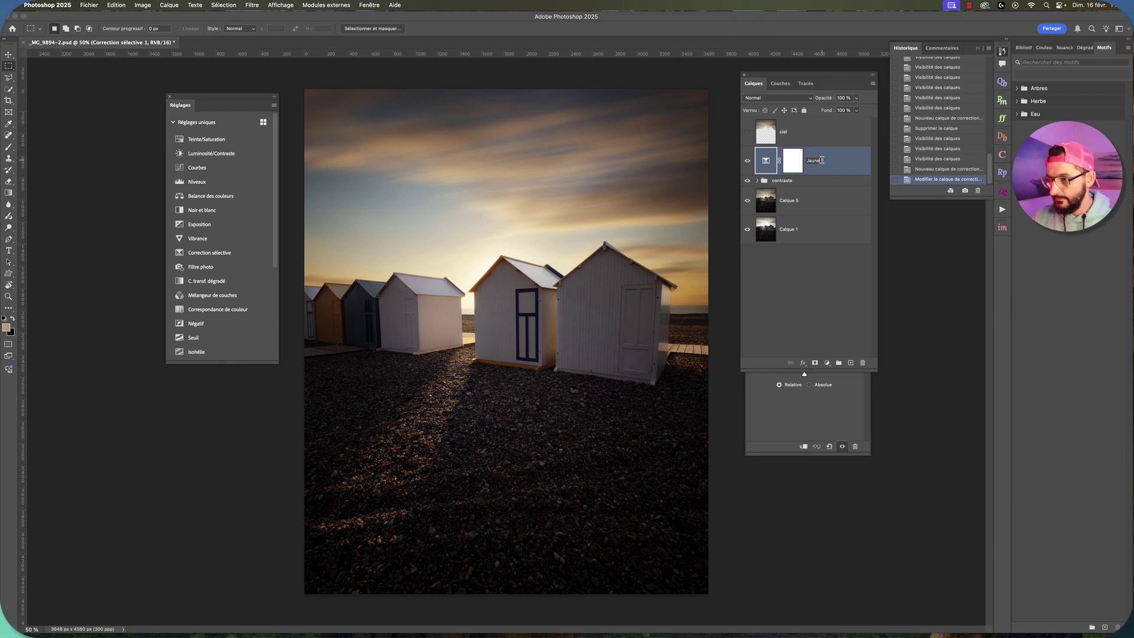
key("Return")
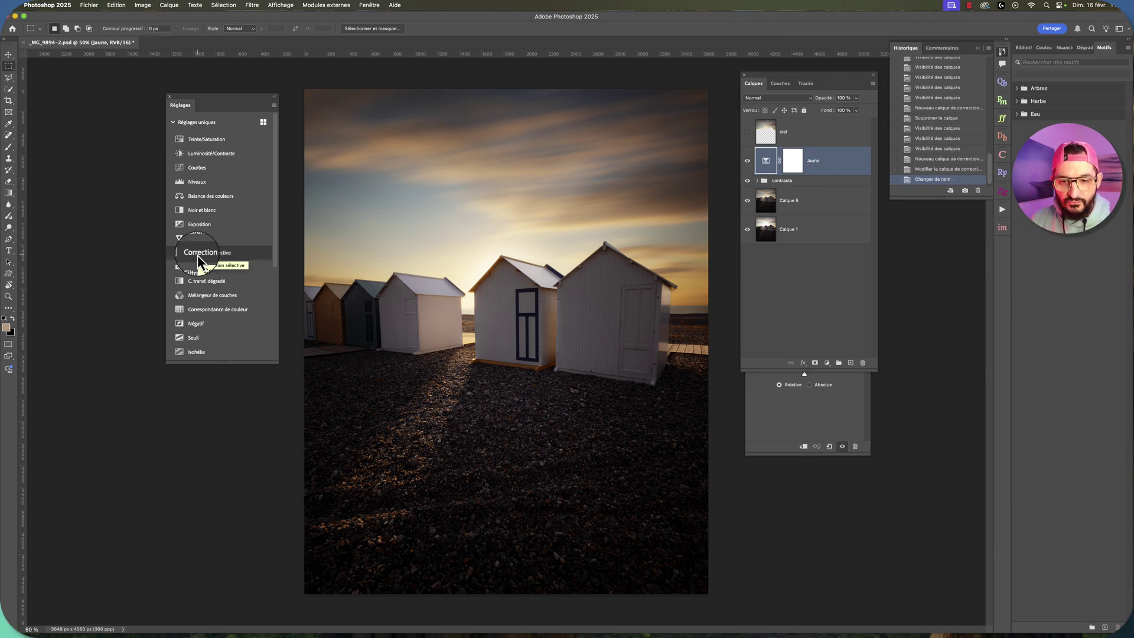
- Add a second selective colour layer on the reds: cyan -43, magenta -14, yellow +11
left_click(199, 254)
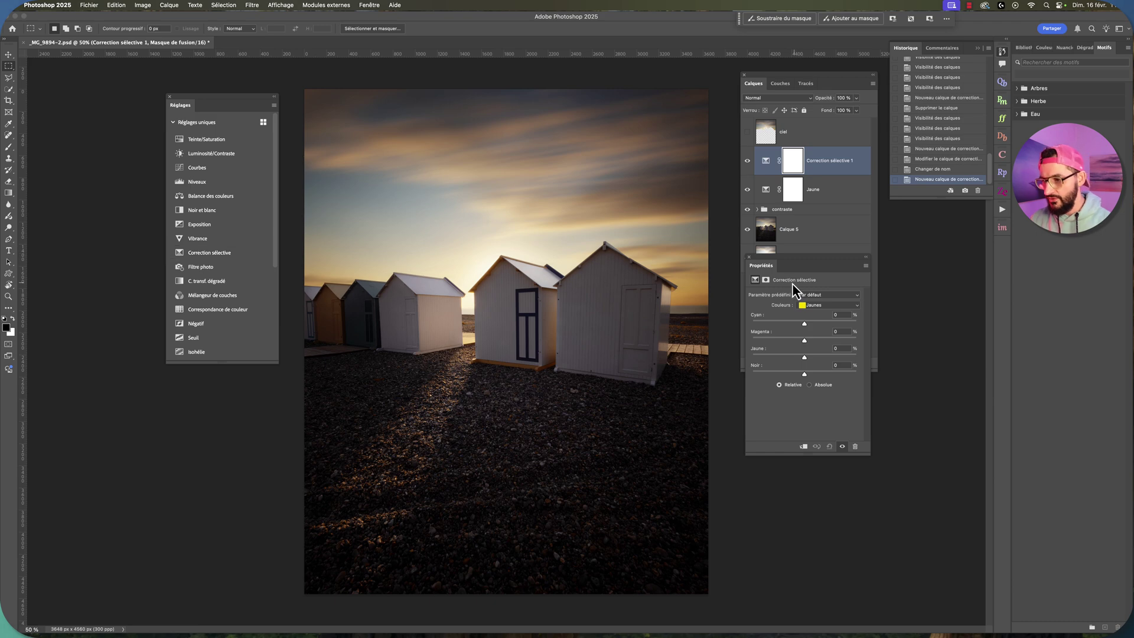
left_click(817, 306)
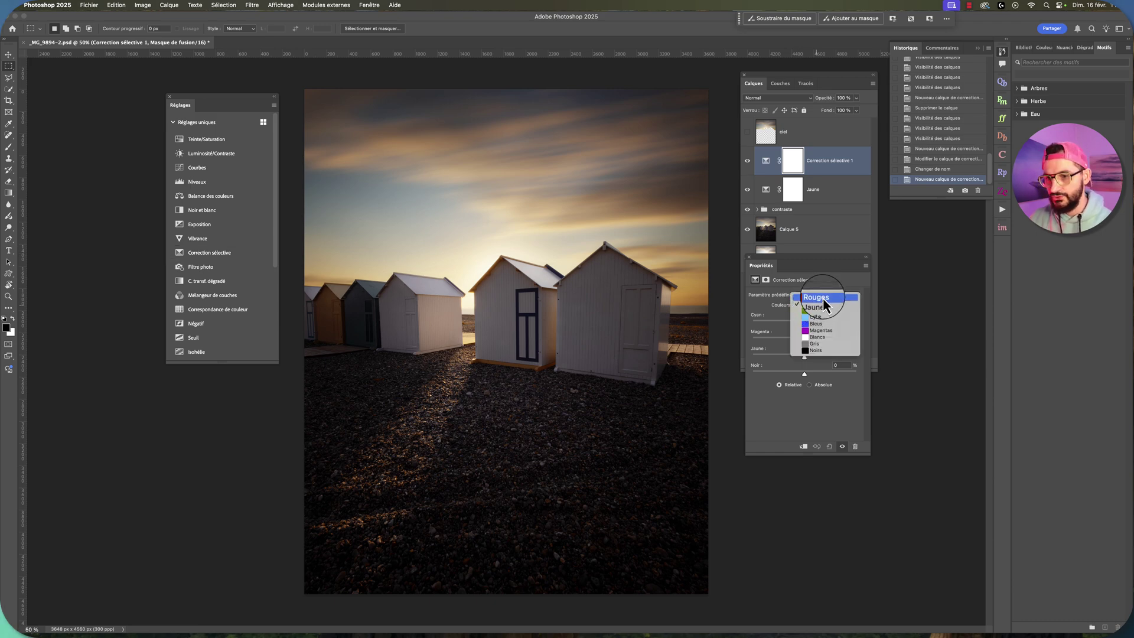
left_click(823, 298)
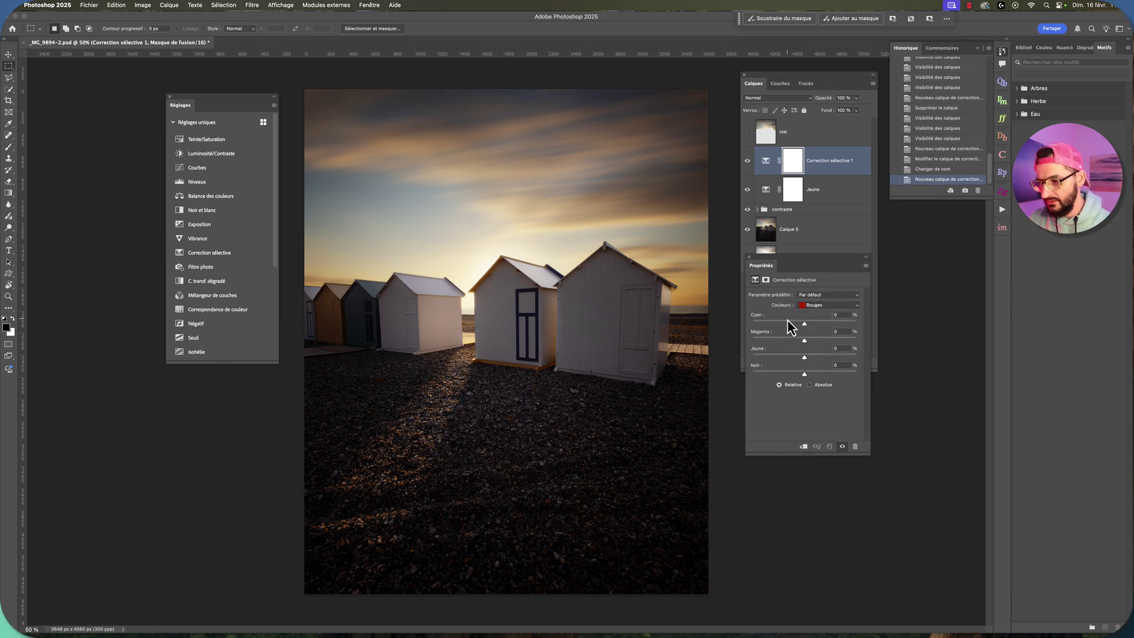
left_click_drag(804, 325, 784, 326)
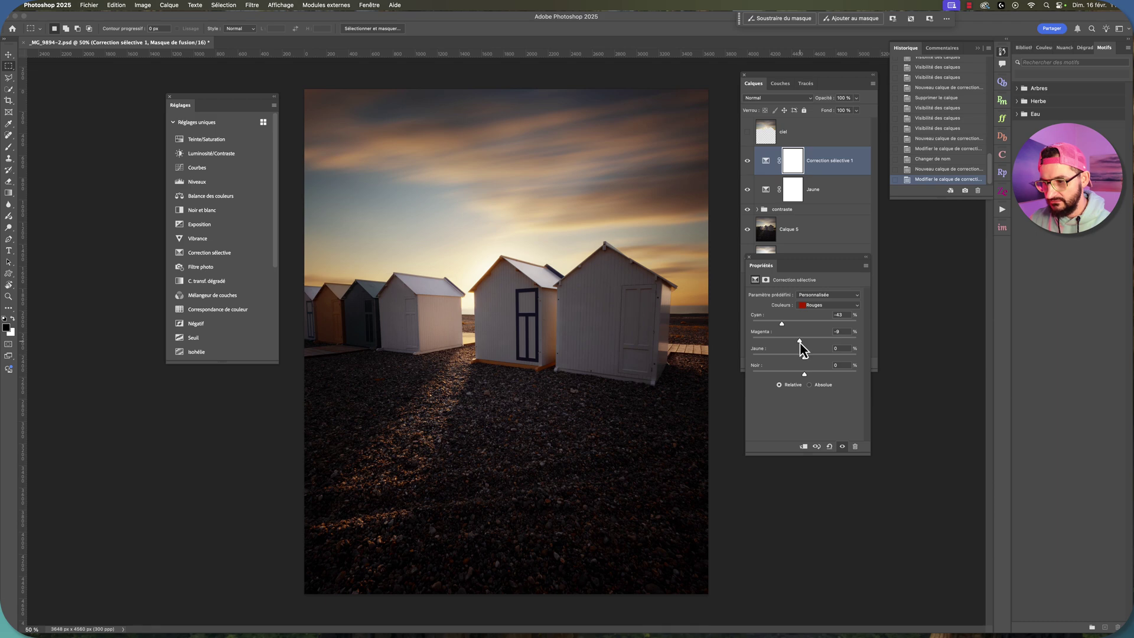
left_click_drag(800, 343, 810, 358)
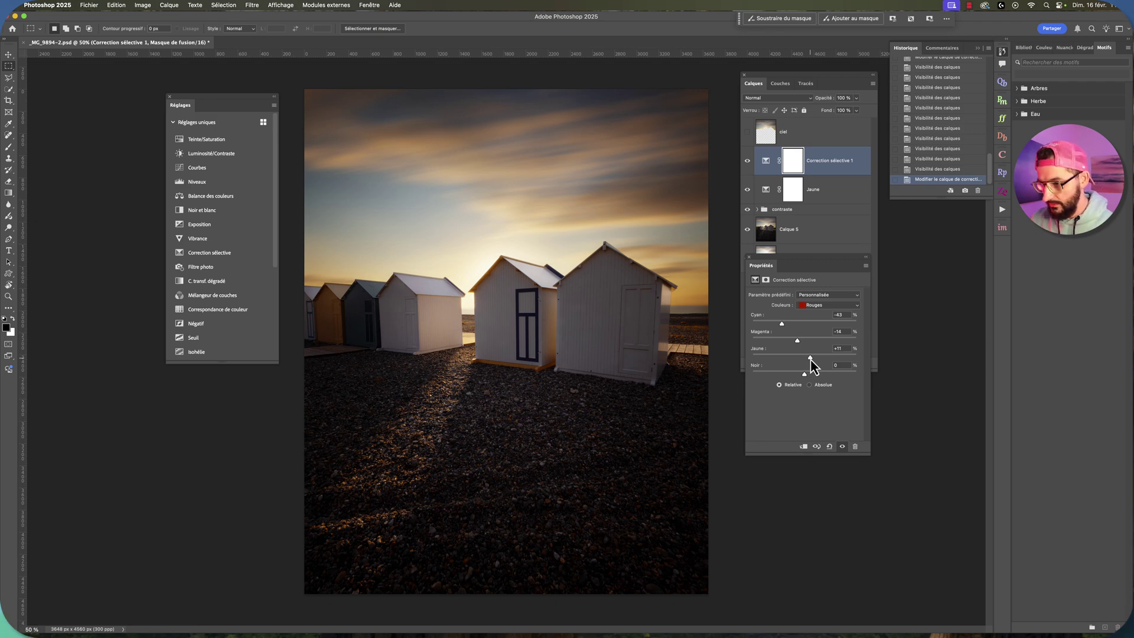
- Rename the reds selective colour layer to Rouge
double_click(822, 161)
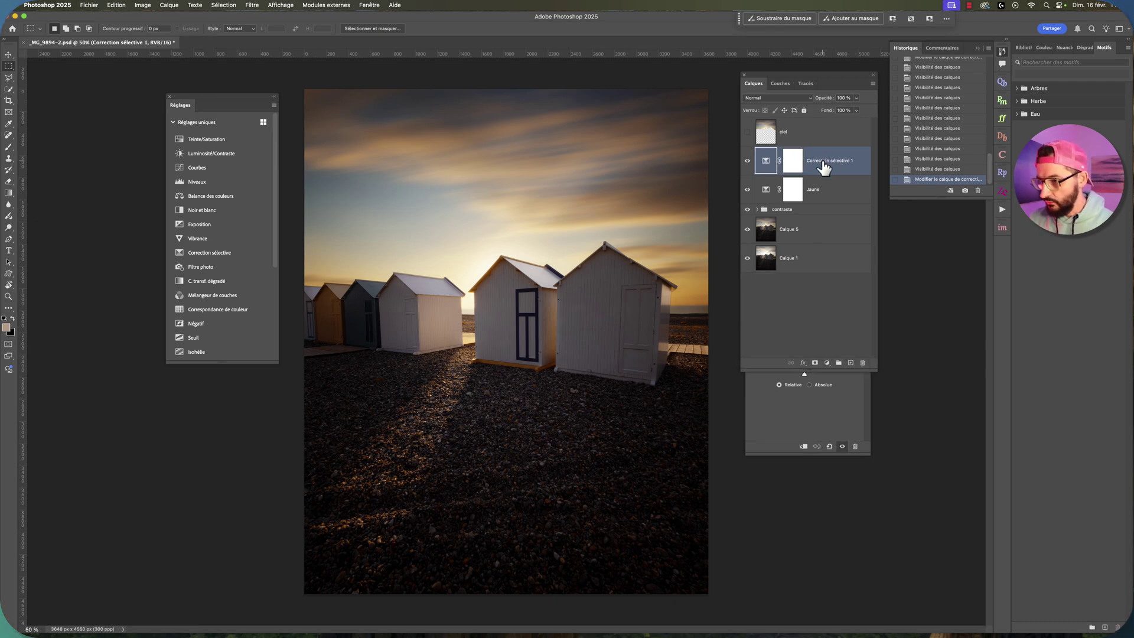
type("Rouge")
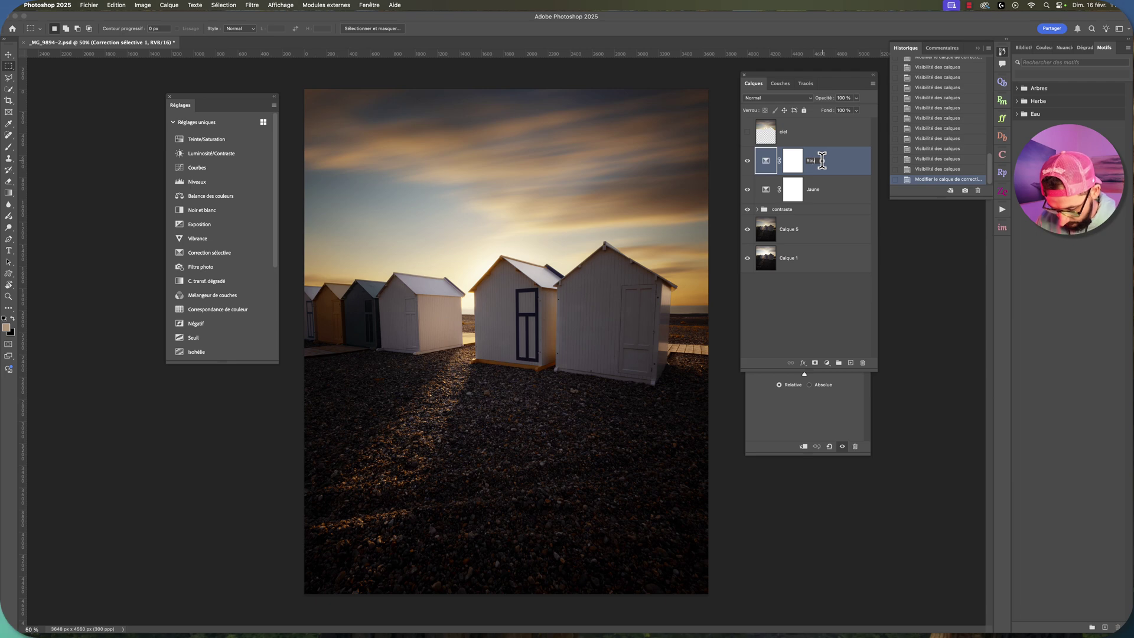
key("Return")
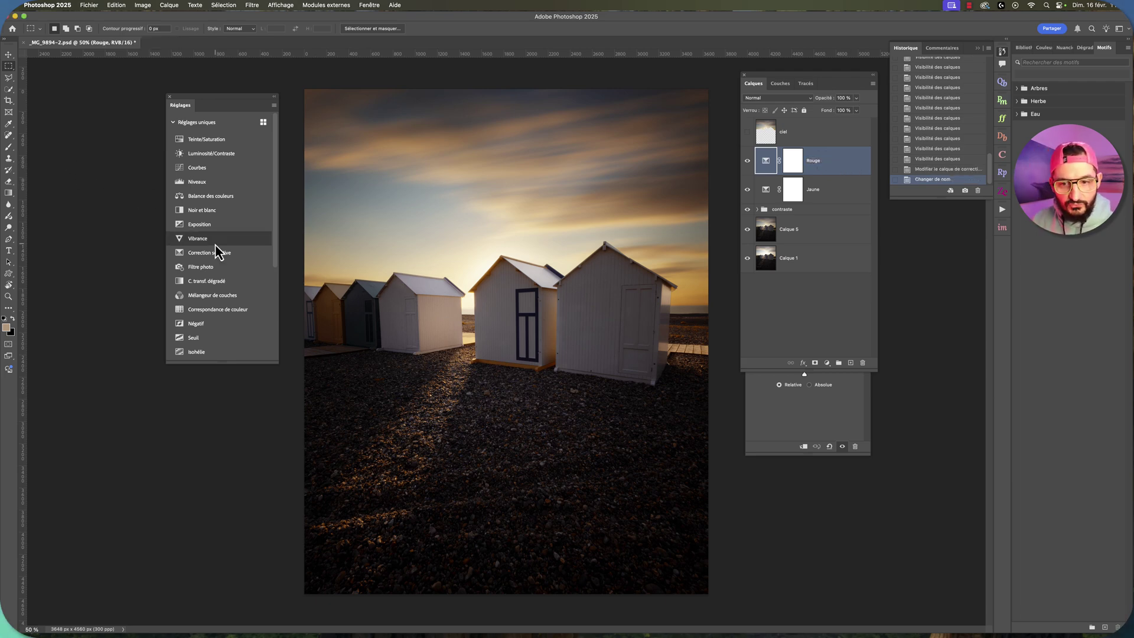
- Add a third selective colour layer on the cyans: cyan +47, black +7
left_click(212, 253)
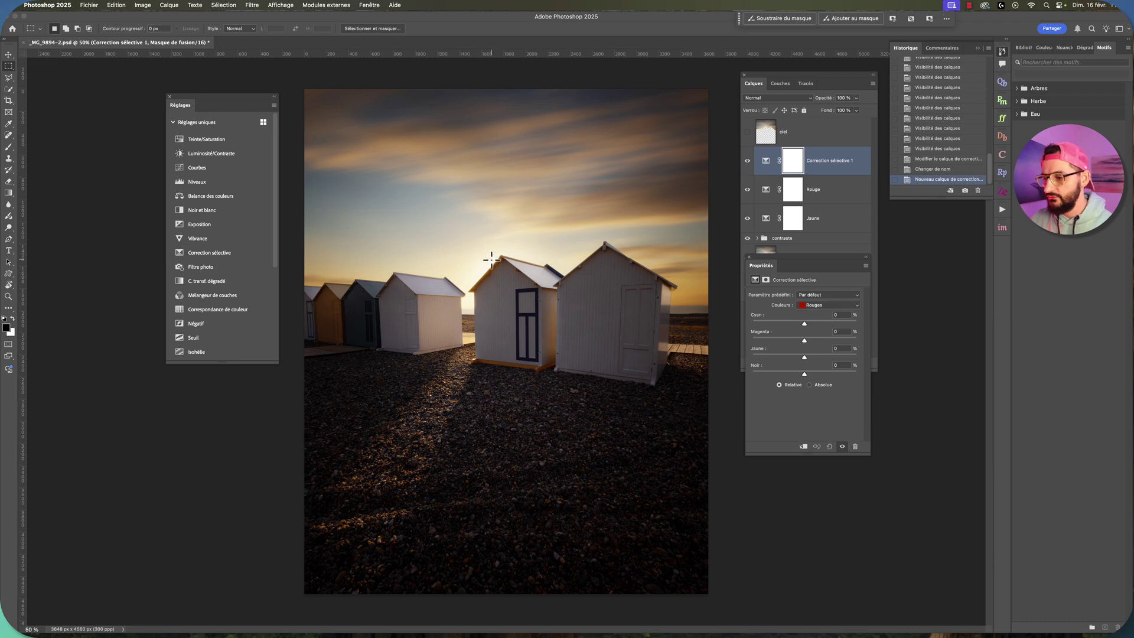
left_click(823, 307)
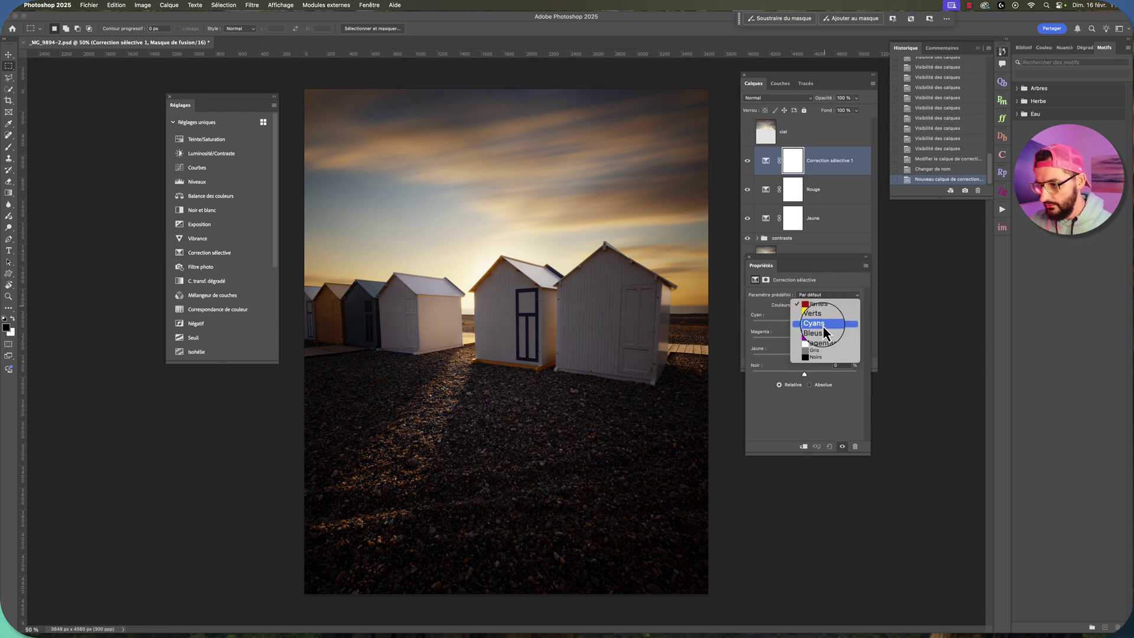
left_click(822, 326)
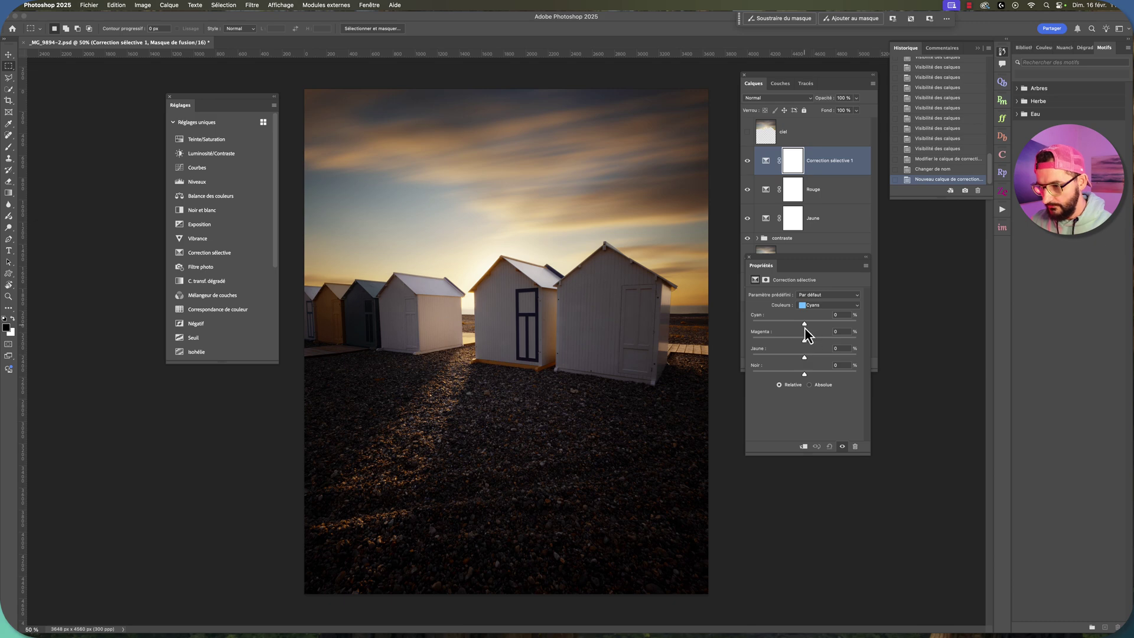
mouse_move(804, 325)
left_mouse_down()
mouse_move(839, 324)
mouse_move(816, 327)
left_mouse_up()
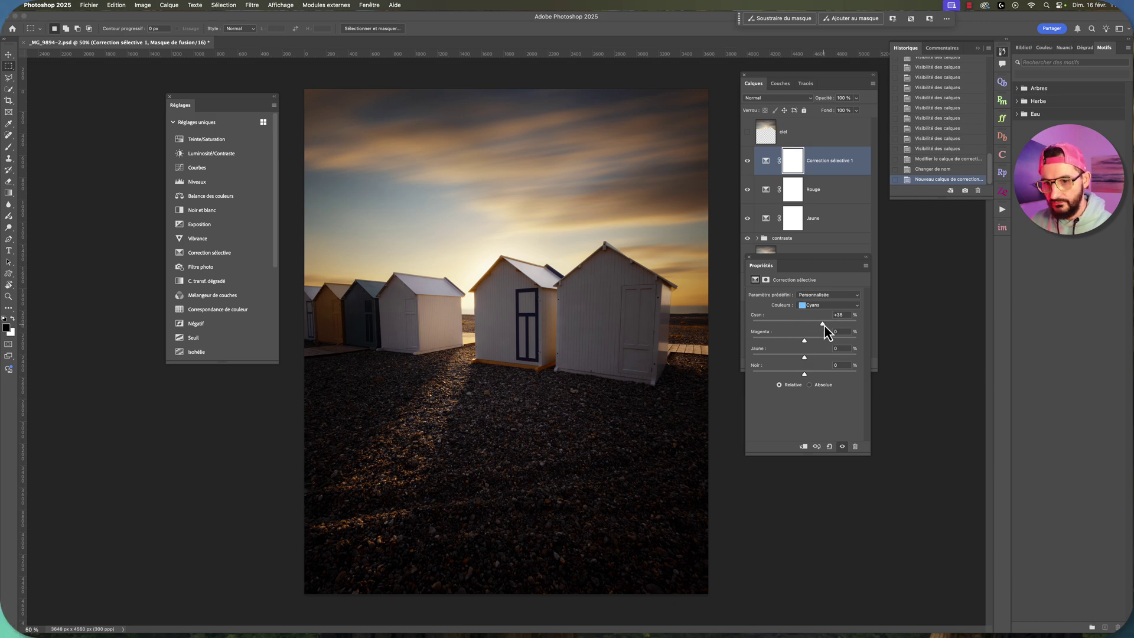
left_click_drag(830, 325, 828, 324)
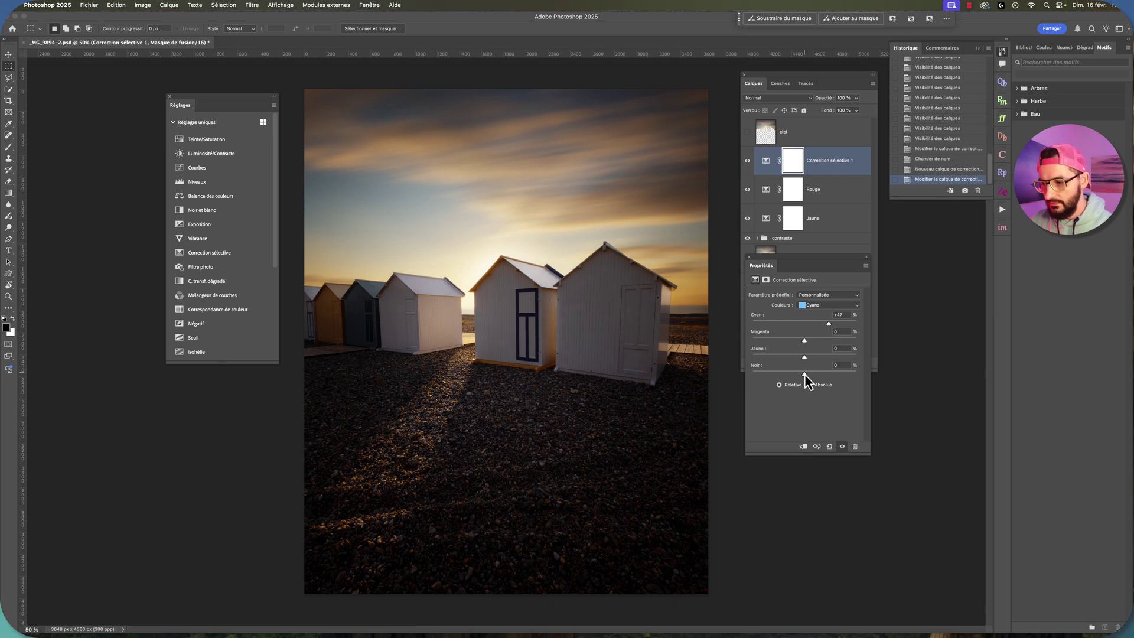
mouse_move(804, 374)
left_mouse_down()
mouse_move(753, 375)
mouse_move(808, 378)
left_mouse_up()
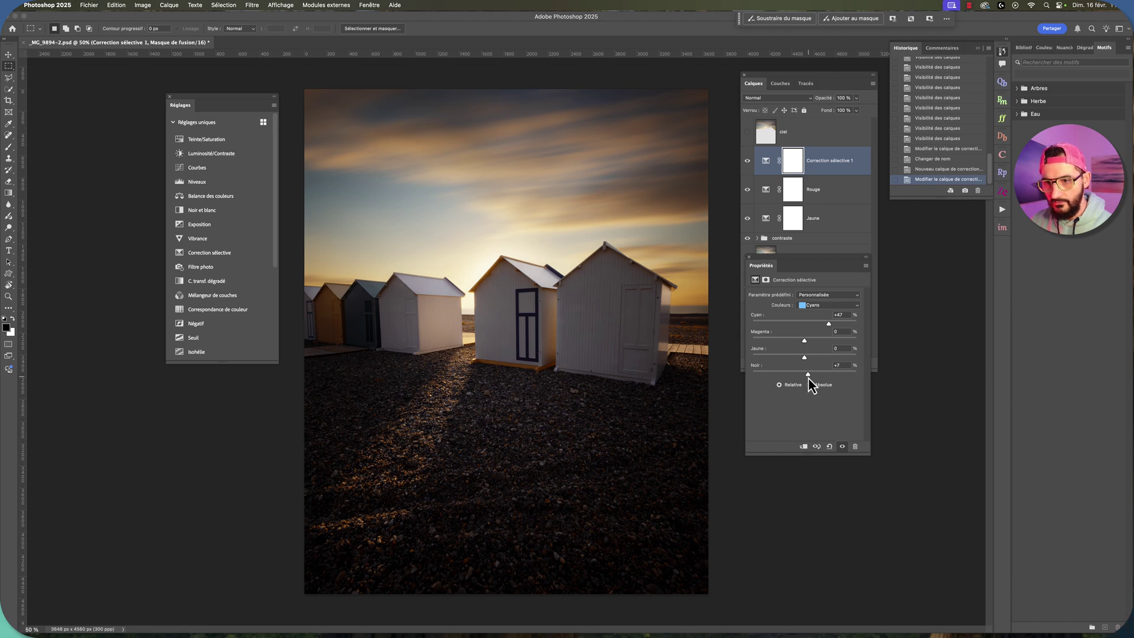
- Rename the cyans selective colour layer to Cyan
double_click(834, 160)
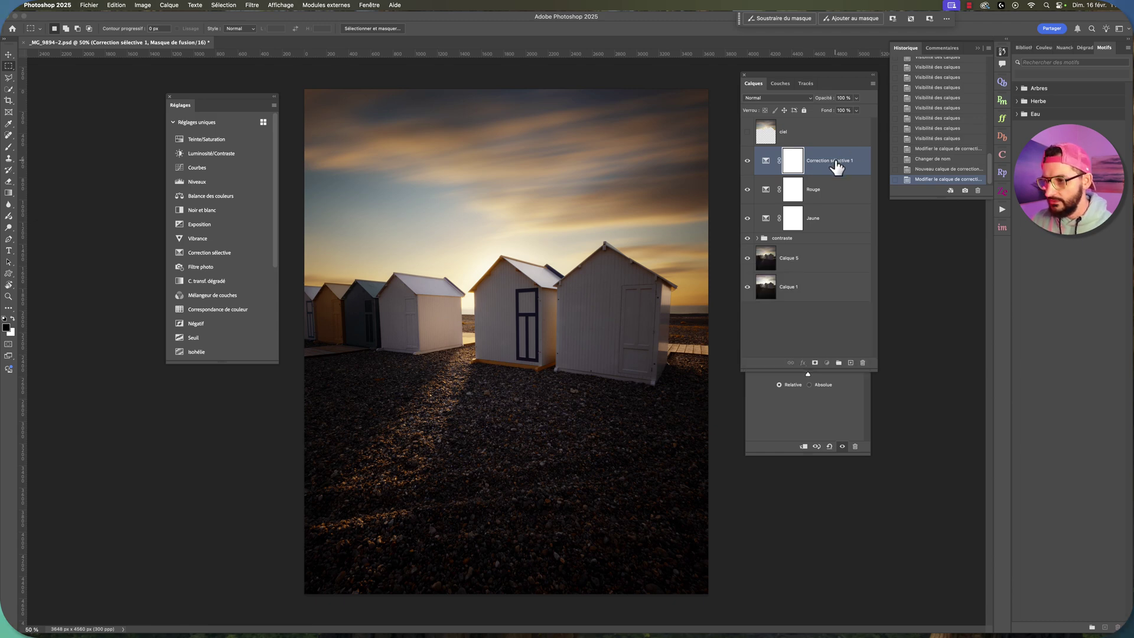
type("c")
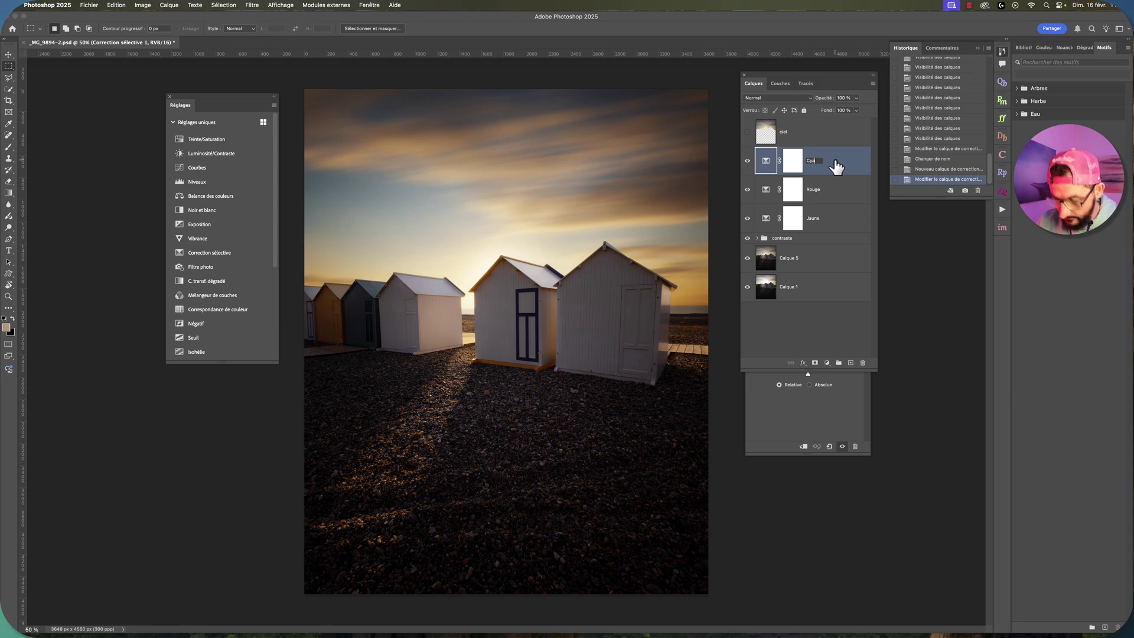
type("n")
key("Return")
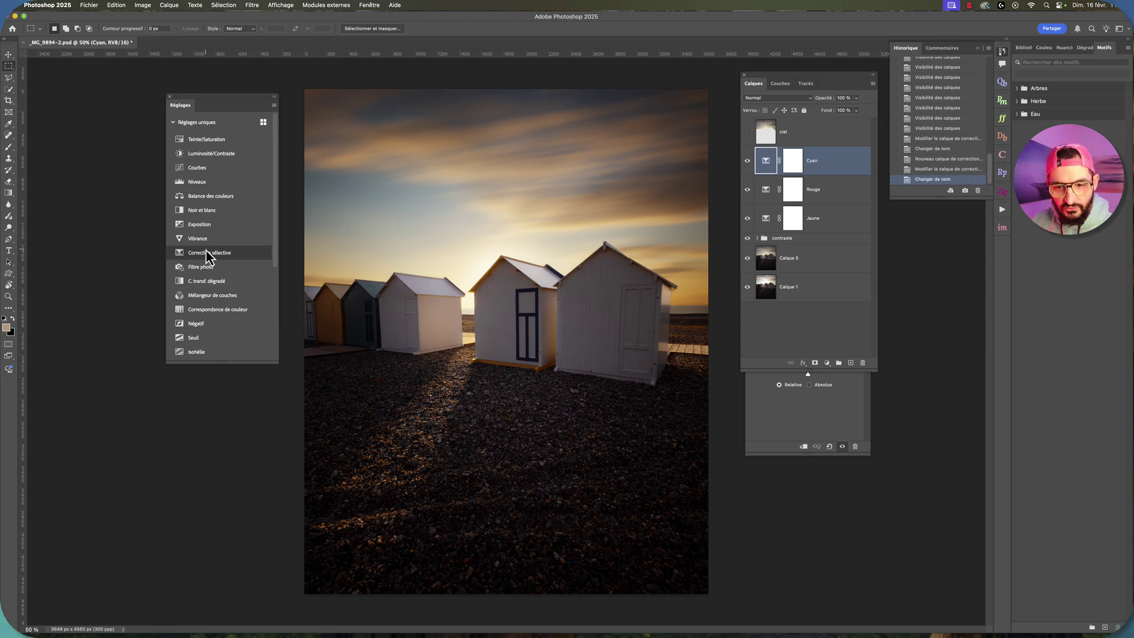
- Add a fourth selective colour layer on the blues: cyan +52, black about +18
left_click(213, 252)
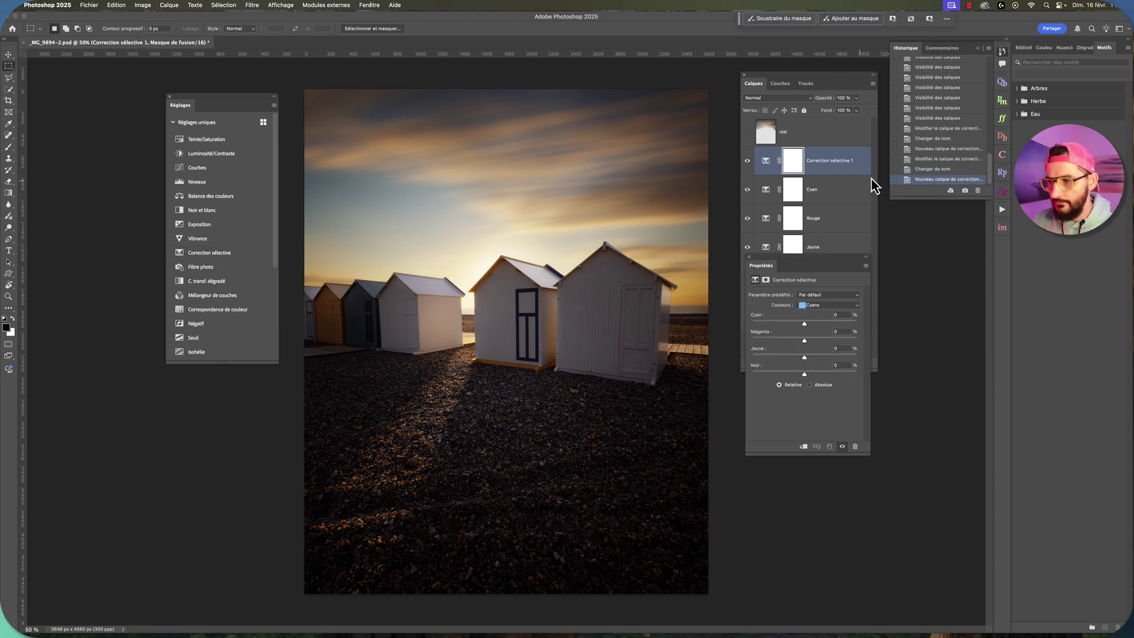
left_click(821, 304)
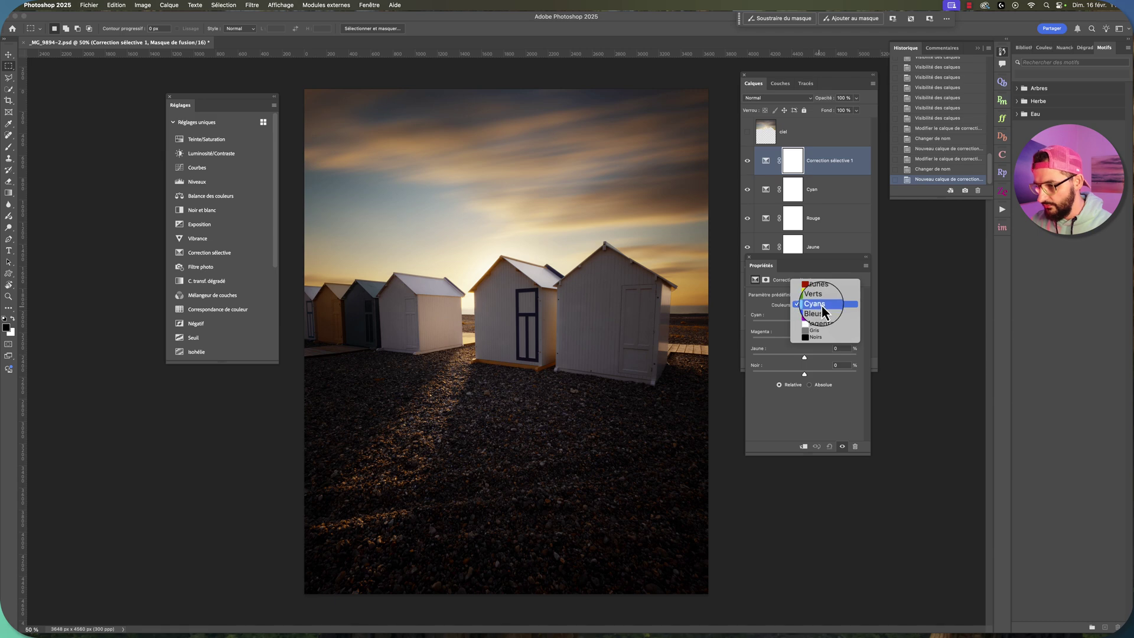
left_click(827, 312)
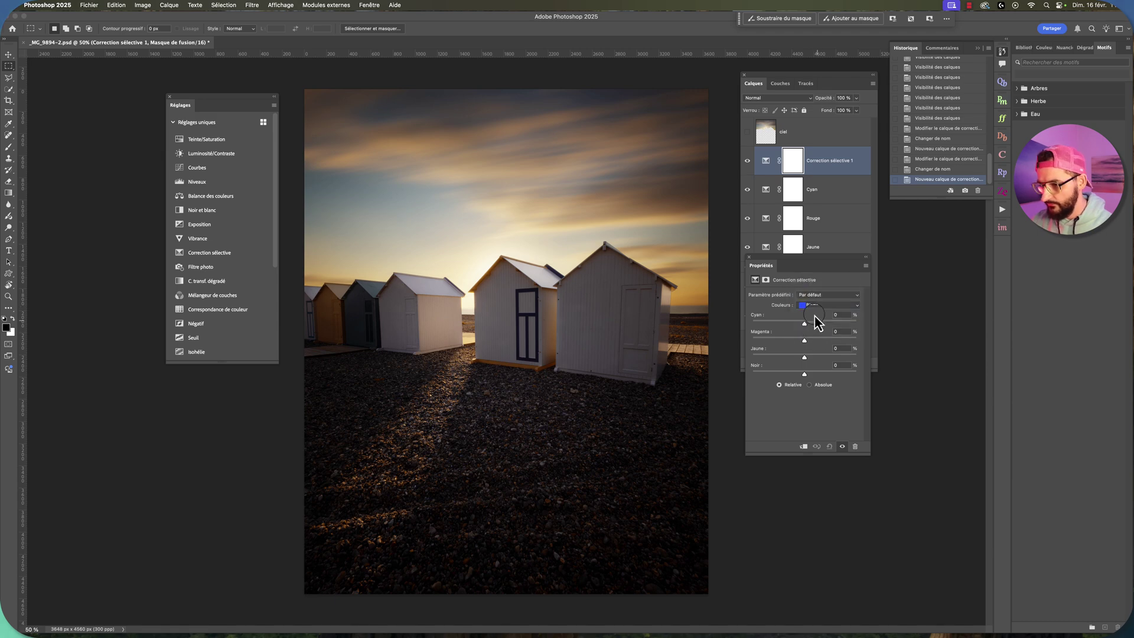
left_click_drag(805, 323, 838, 324)
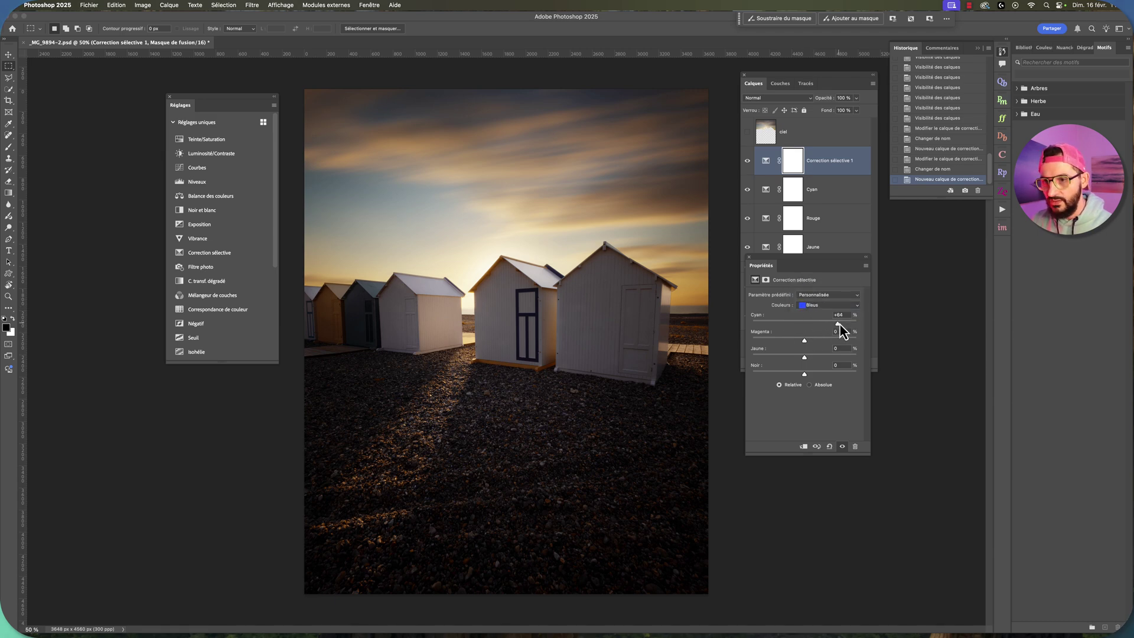
left_click_drag(742, 319, 831, 323)
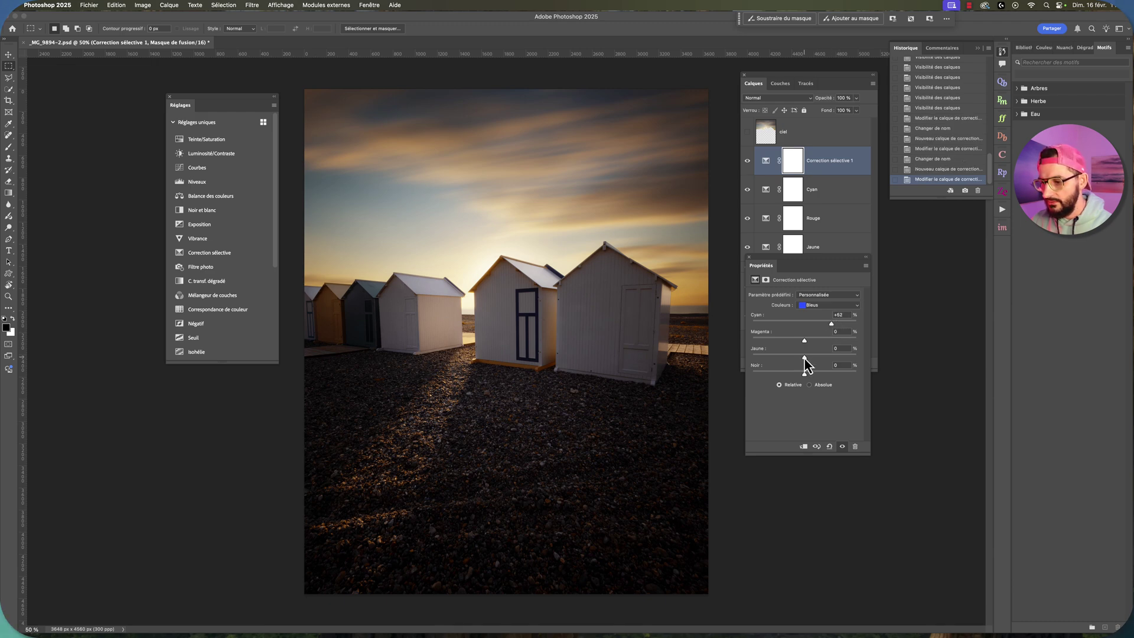
mouse_move(804, 358)
left_mouse_down()
mouse_move(873, 366)
mouse_move(807, 359)
mouse_move(830, 376)
mouse_move(812, 376)
left_mouse_up()
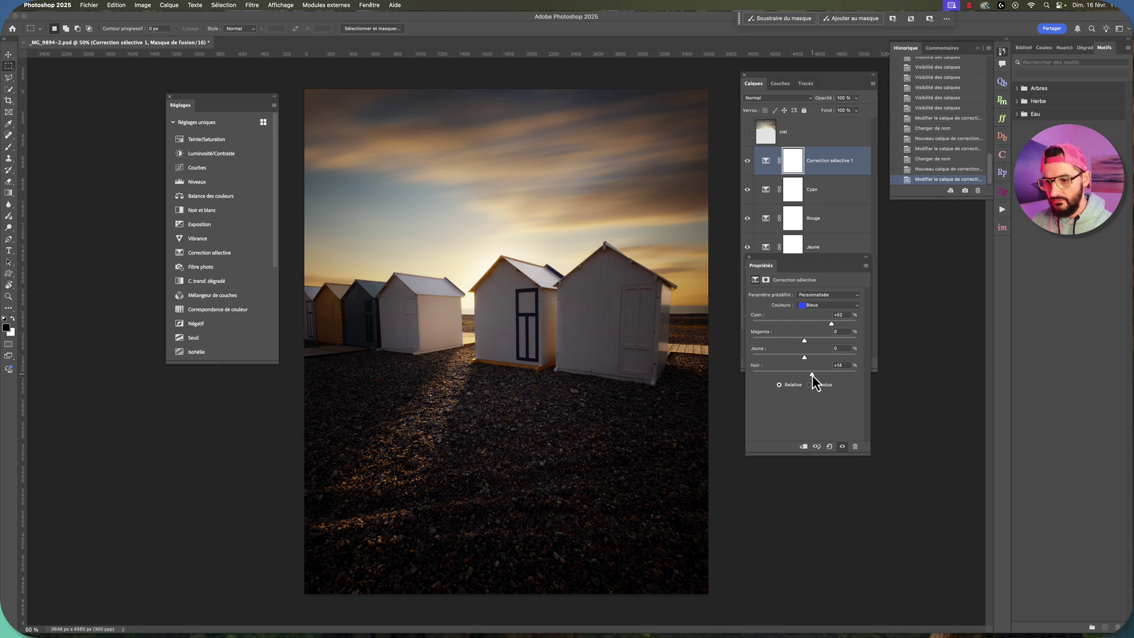
- Compare the photo with the four colour corrections on and off, then bring up Adobe Color in Firefox
left_click(747, 161)
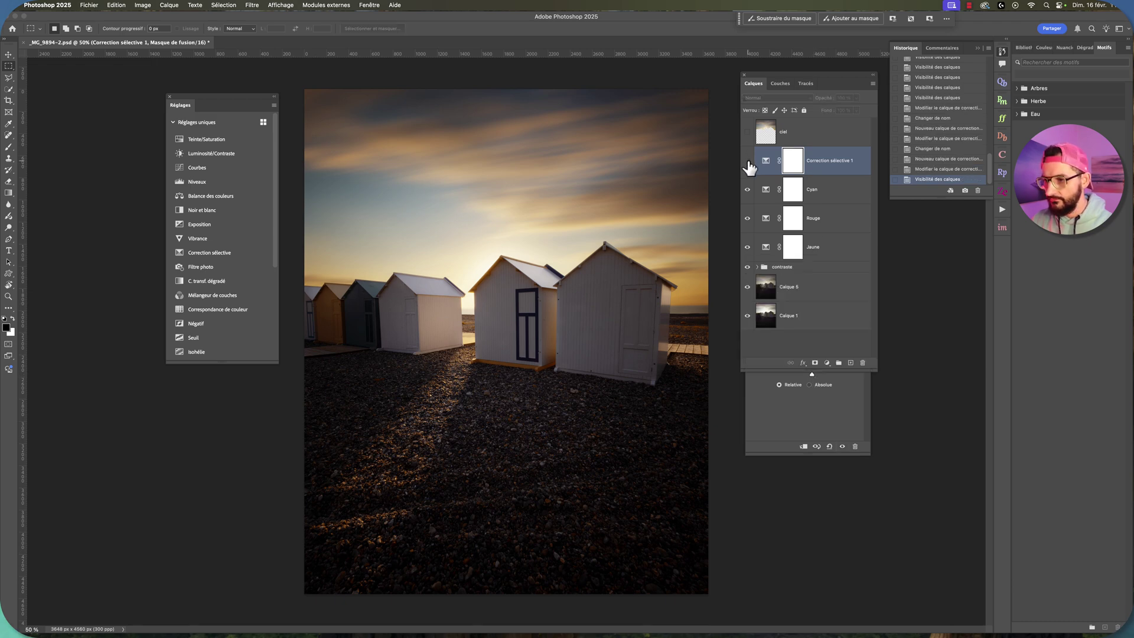
left_click(747, 160)
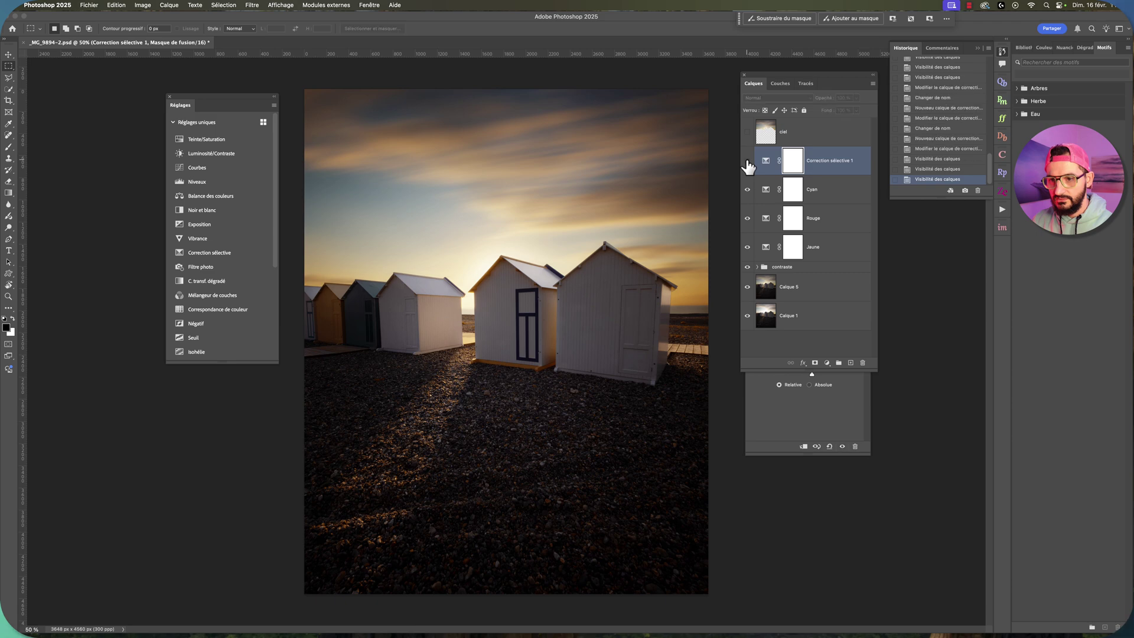
left_click(747, 161)
mouse_move(747, 160)
left_mouse_down()
mouse_move(747, 248)
mouse_move(747, 166)
left_mouse_up()
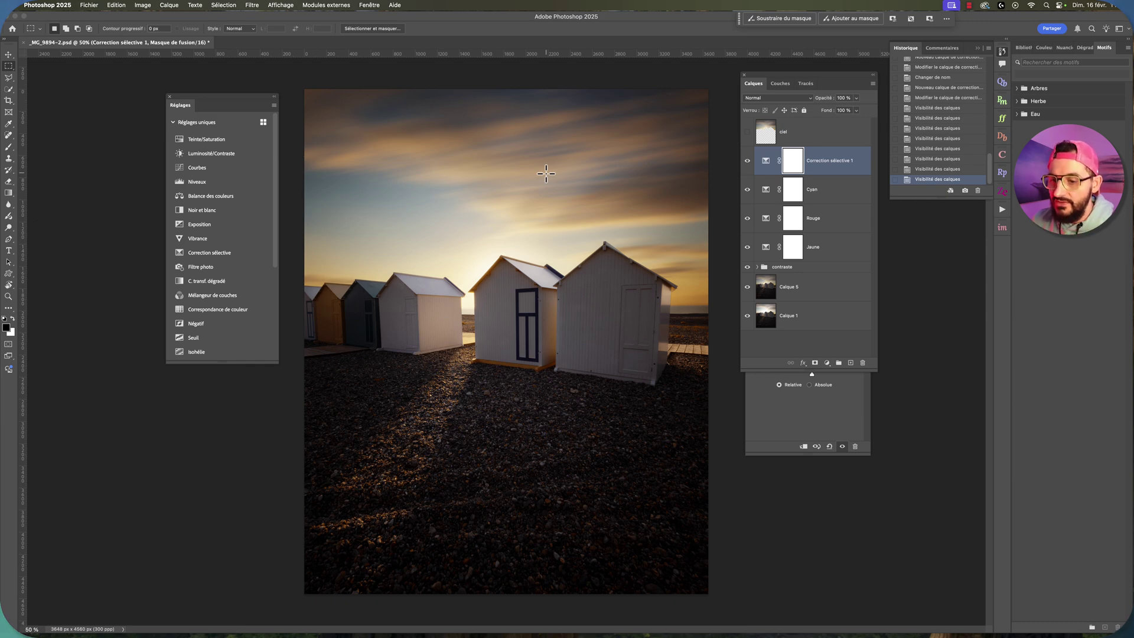
key("super+Tab")
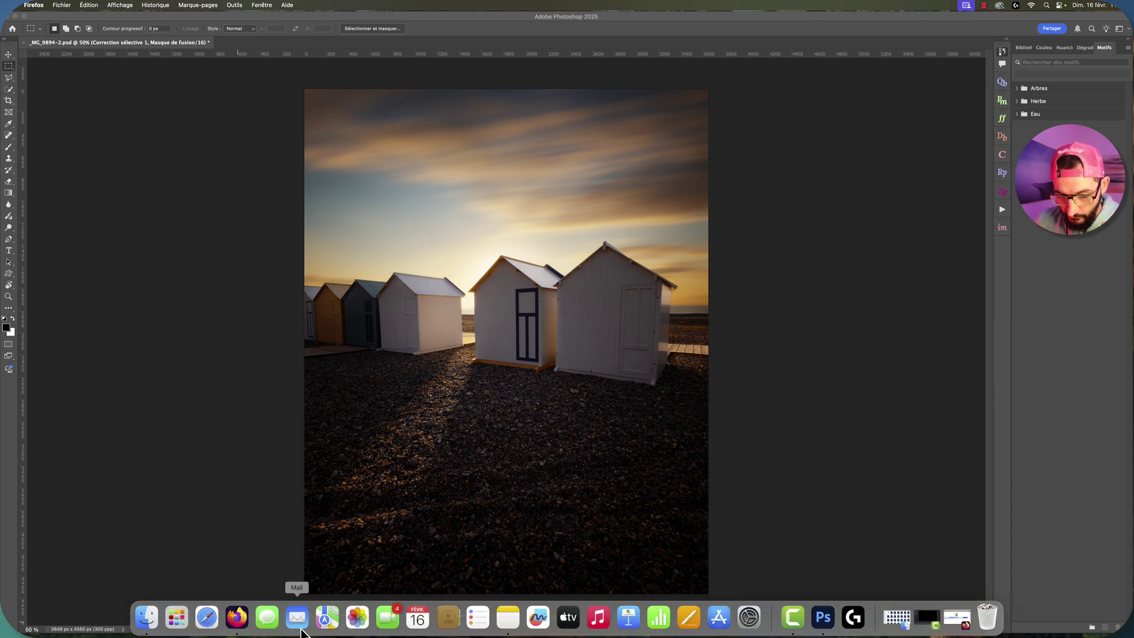
left_click(235, 612)
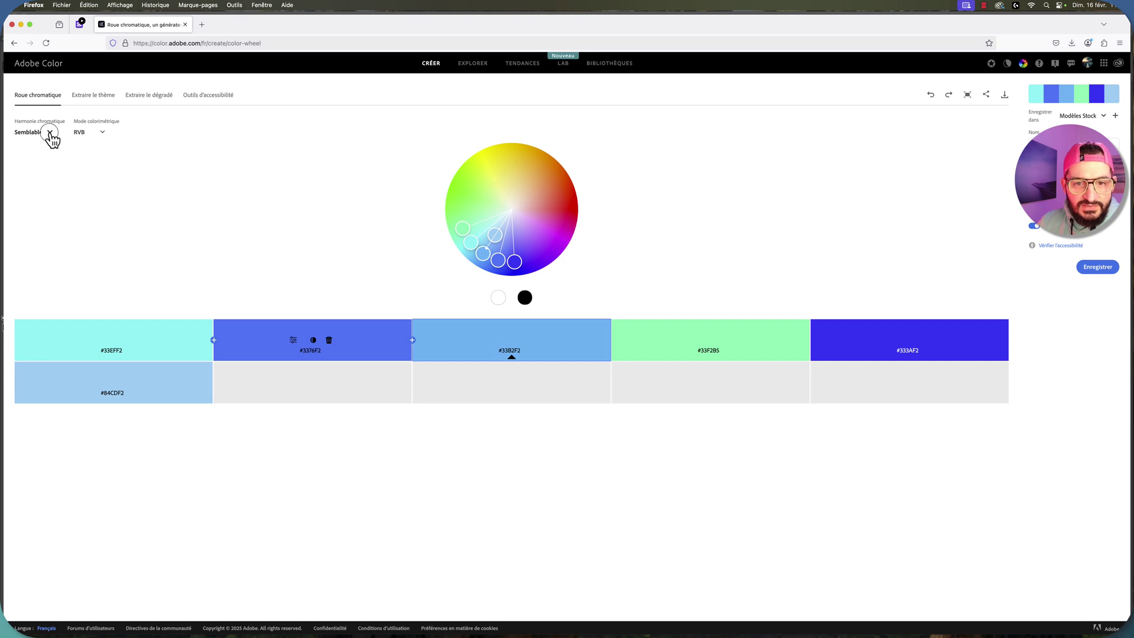
- Set Adobe Color's harmony rule to Complémentaire
left_click(50, 139)
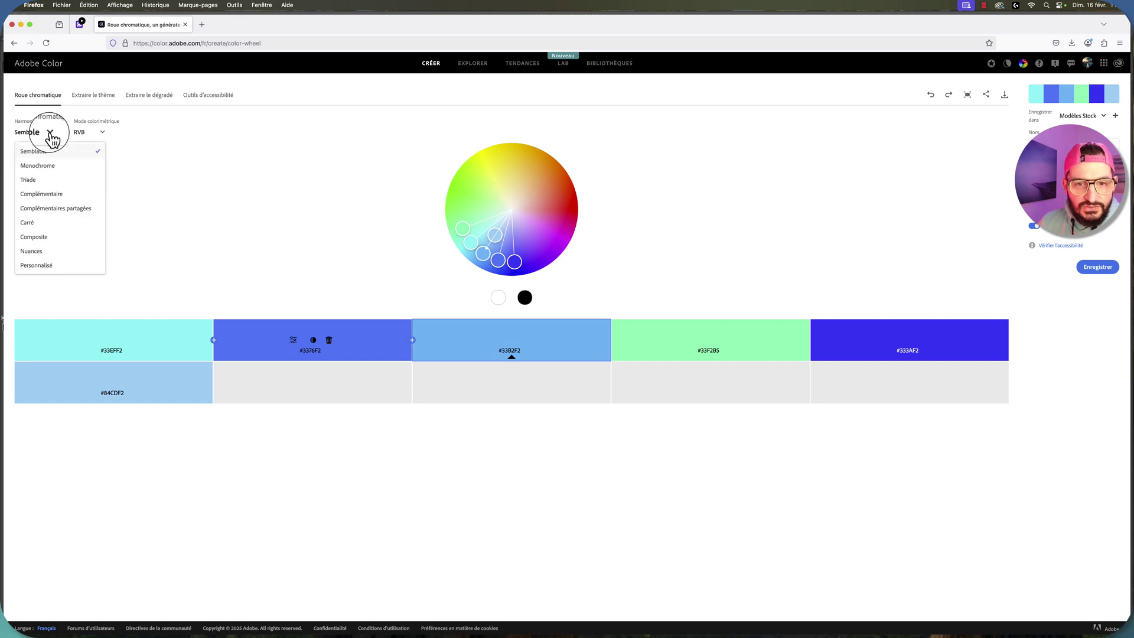
left_click(44, 195)
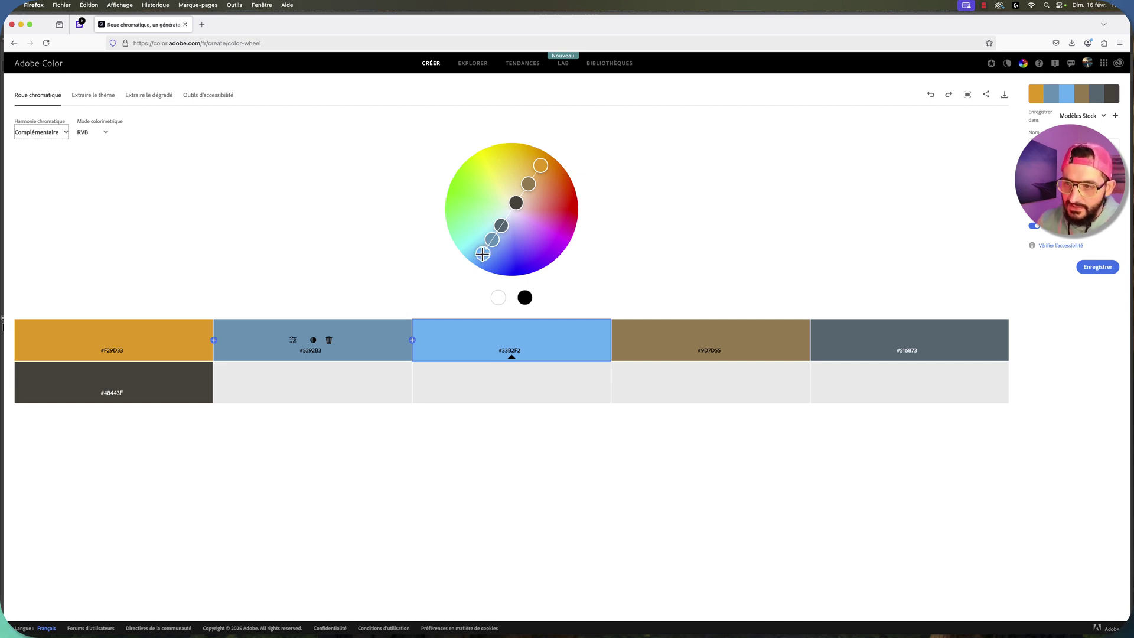
- Rotate the complementary palette on the wheel to orange #F5A52E with soft blues
mouse_move(541, 165)
left_mouse_down()
mouse_move(522, 157)
mouse_move(538, 162)
left_mouse_up()
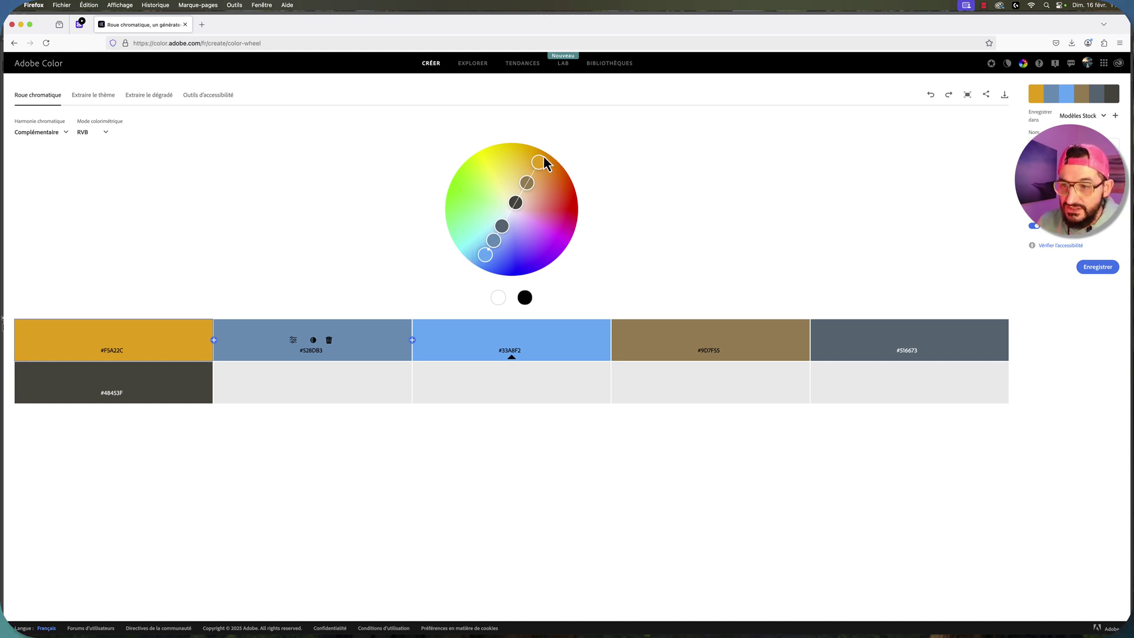
left_click_drag(538, 161, 510, 156)
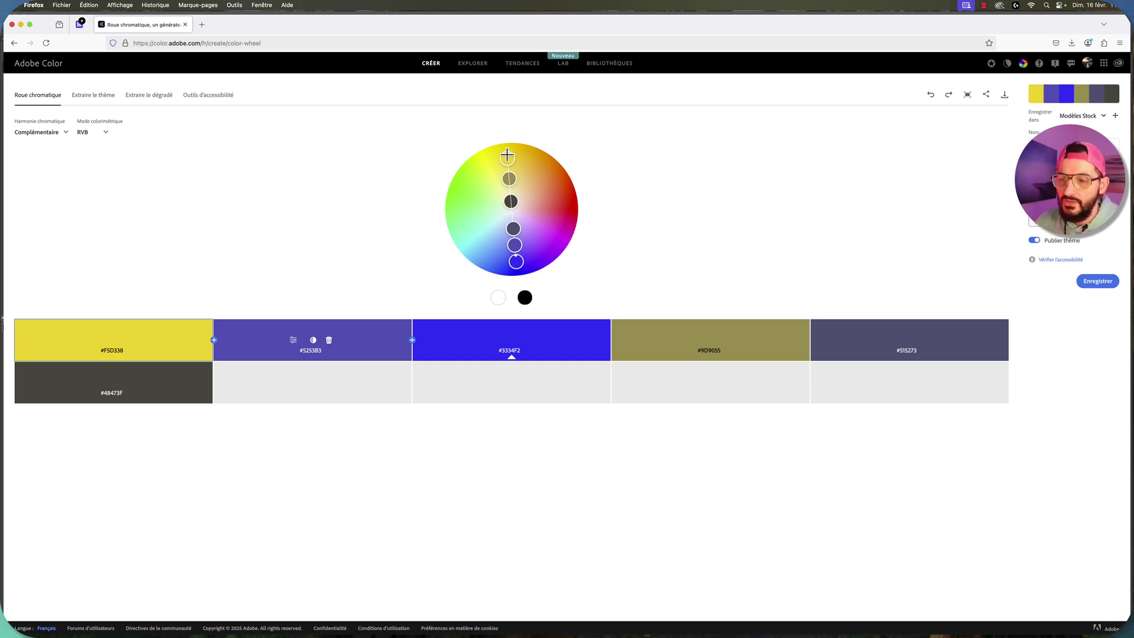
left_click_drag(508, 158, 535, 158)
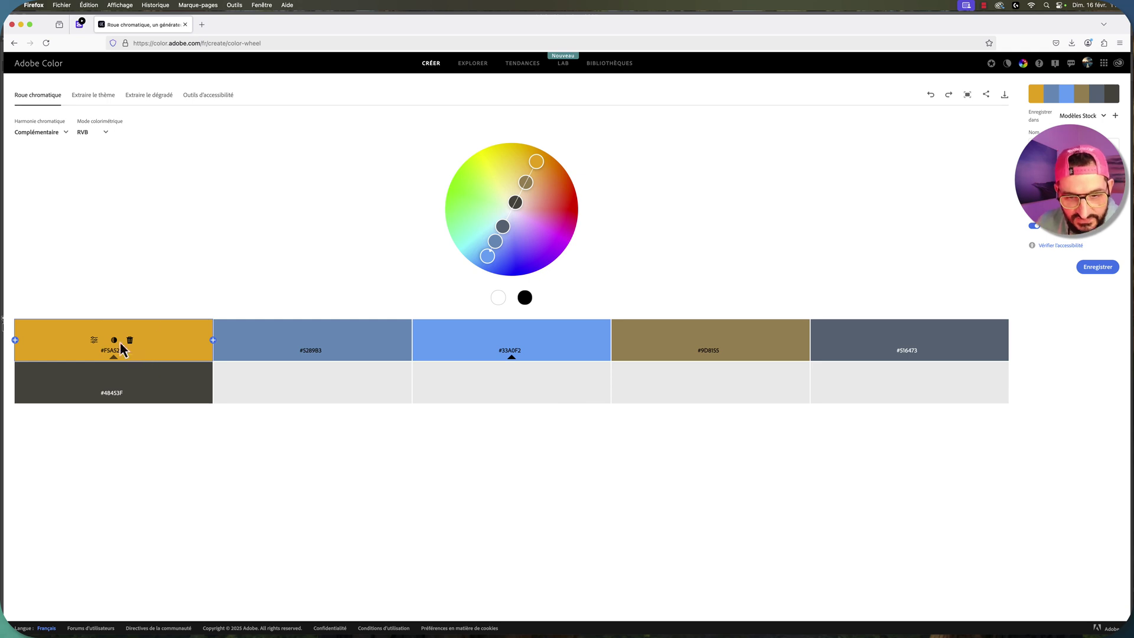
mouse_move(113, 381)
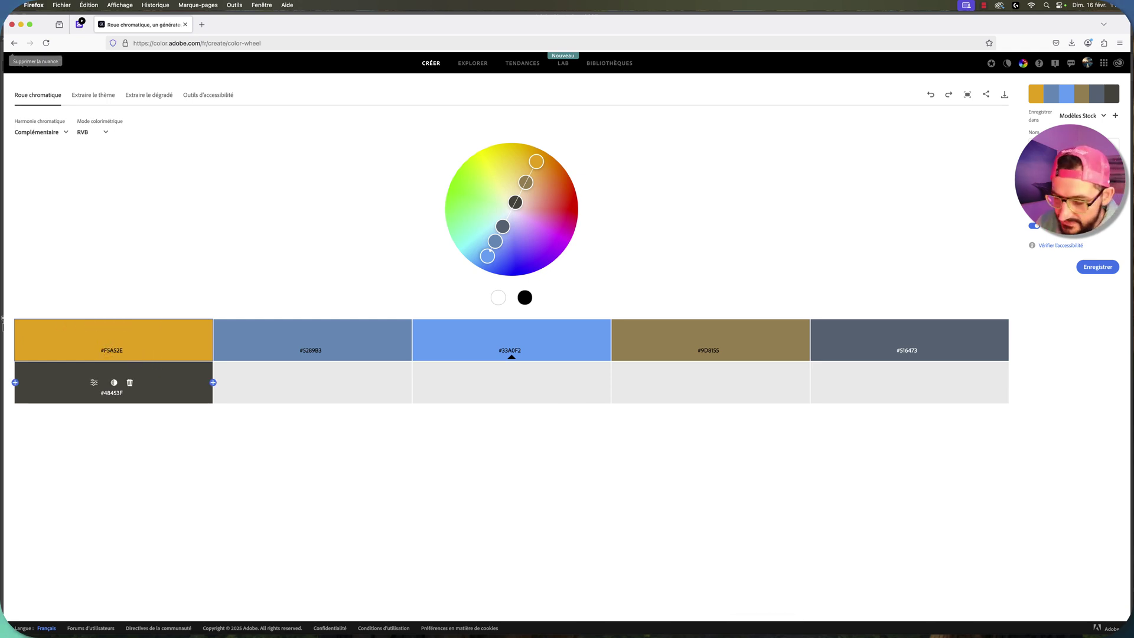
- Back in Photoshop, sample the sky colour with the Eyedropper and select the correction layer
left_click(837, 618)
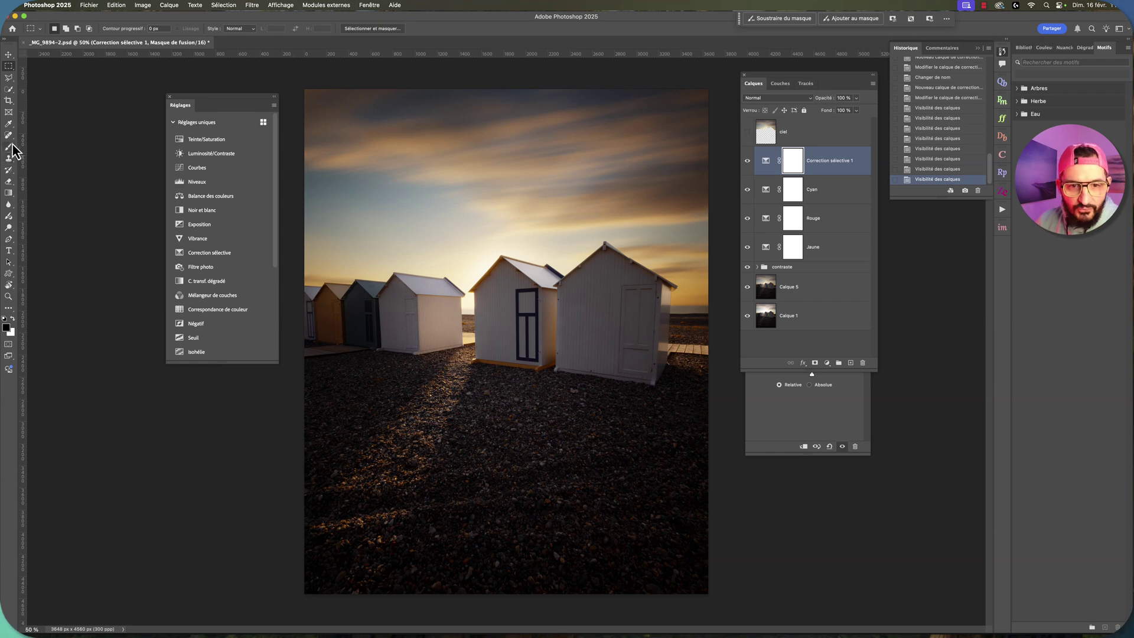
left_click(9, 123)
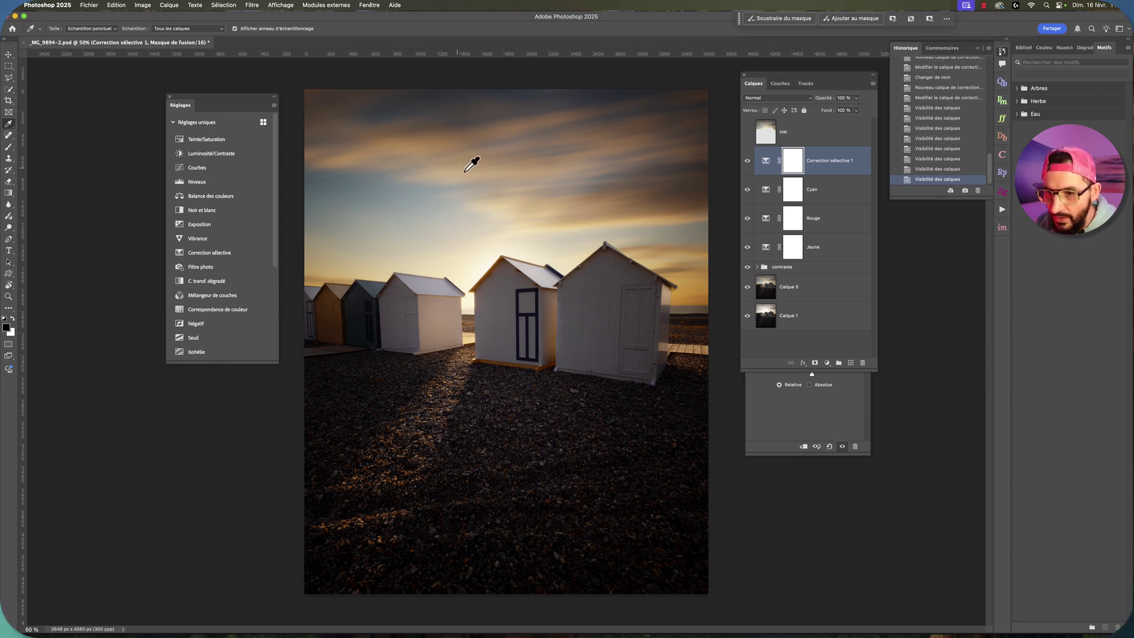
left_click(413, 144)
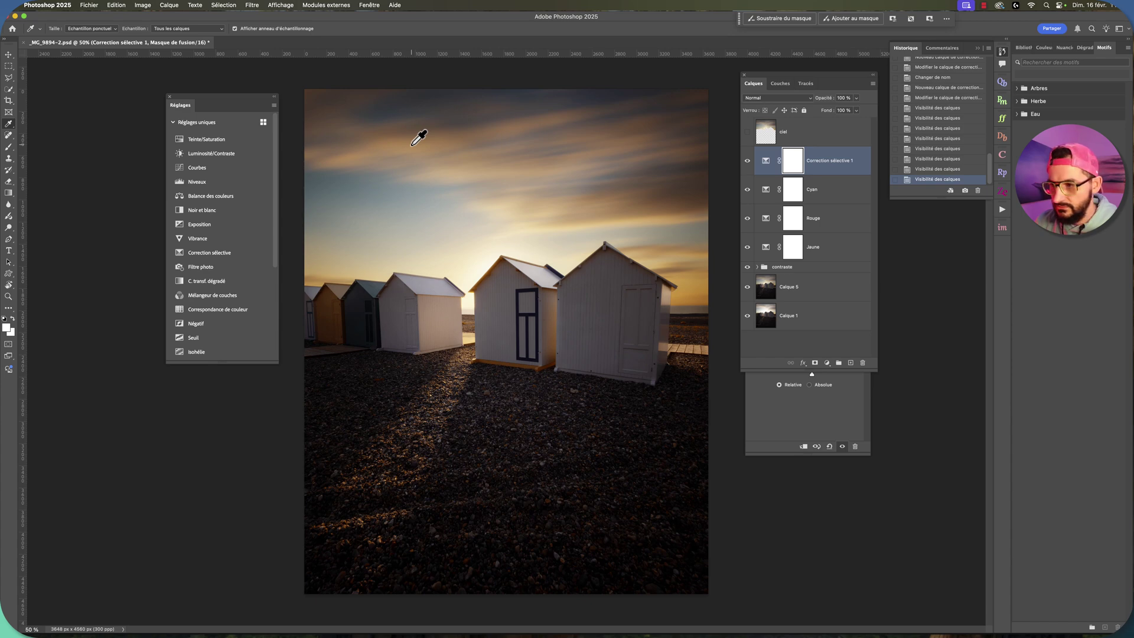
left_click(846, 168)
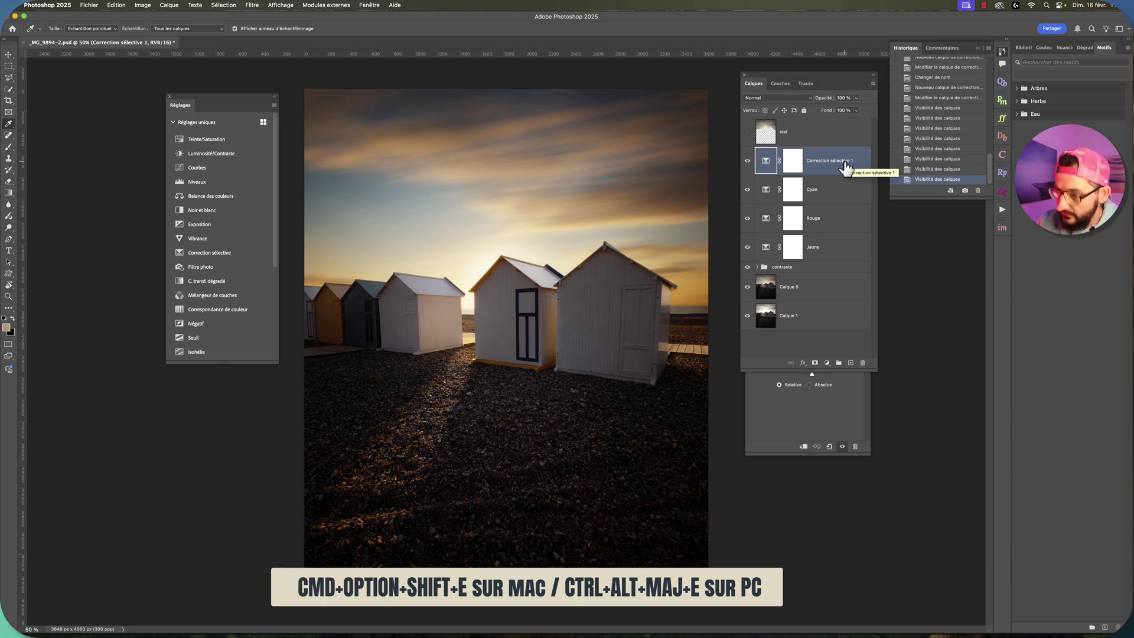
- Merge visible layers into Calque 6, resample the sky, and copy hex af8c64 for Adobe Color
key("super+alt+shift+e")
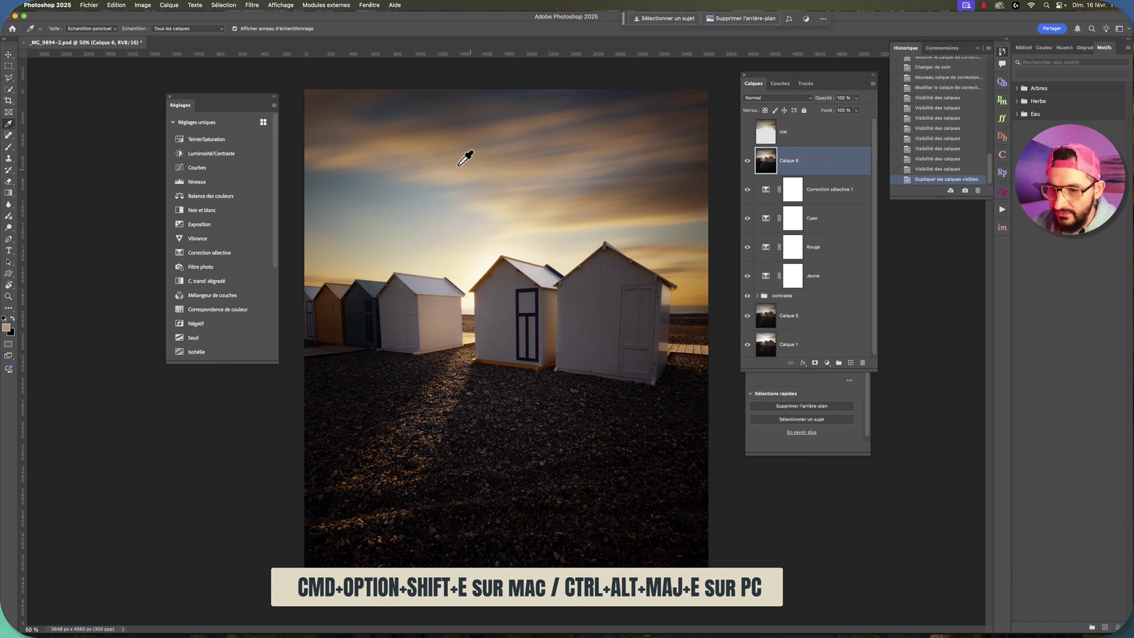
left_click(413, 143)
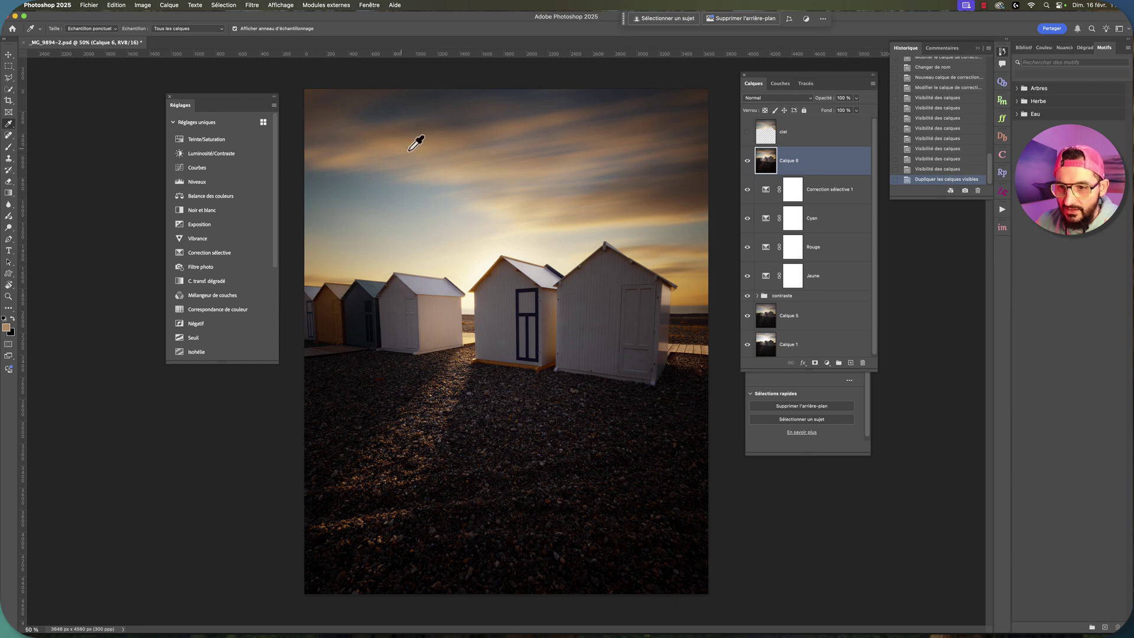
left_click(7, 328)
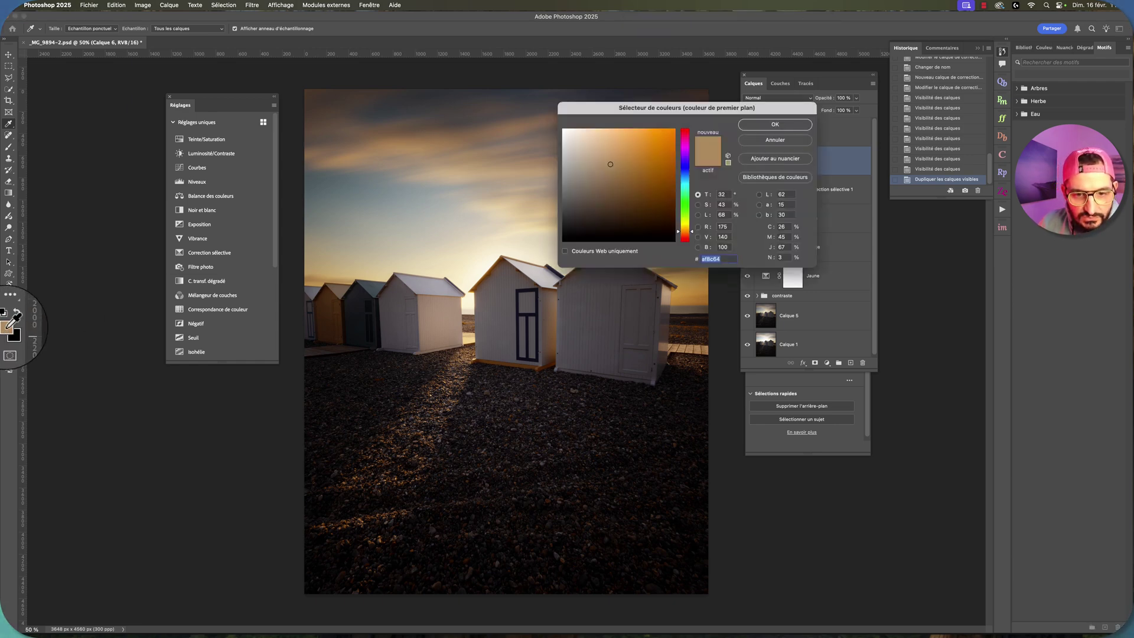
right_click(711, 260)
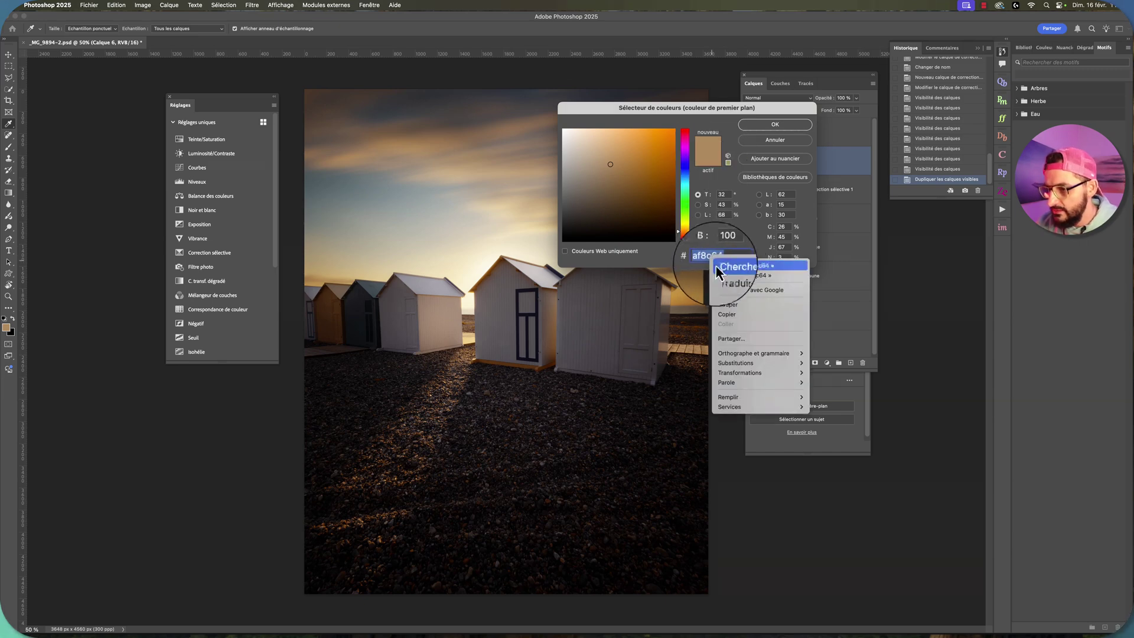
left_click(735, 314)
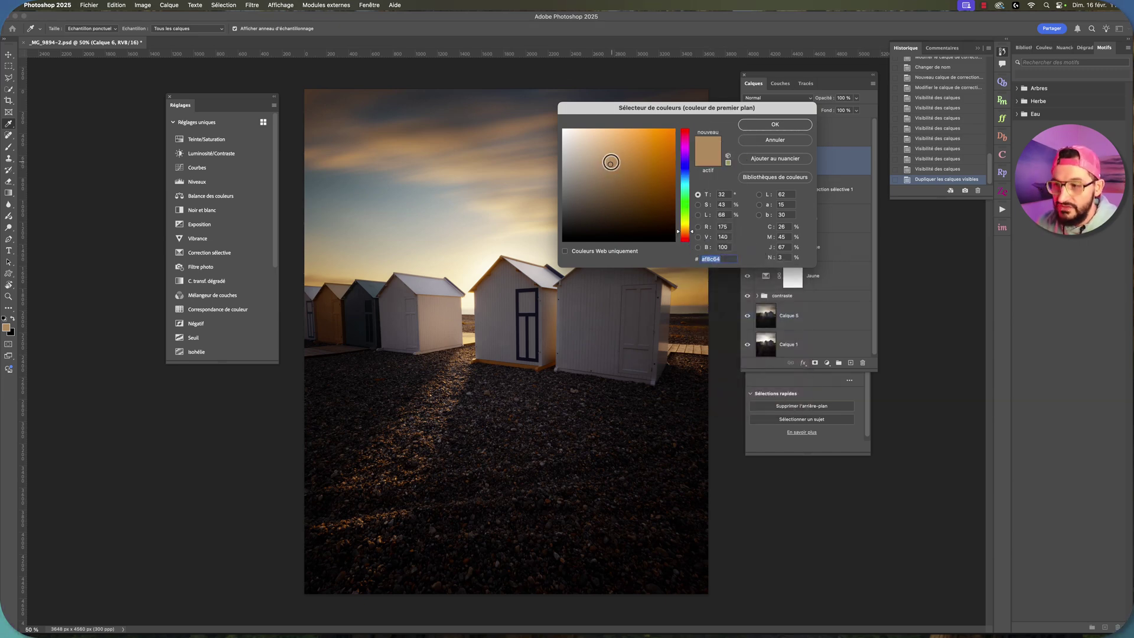
mouse_move(268, 632)
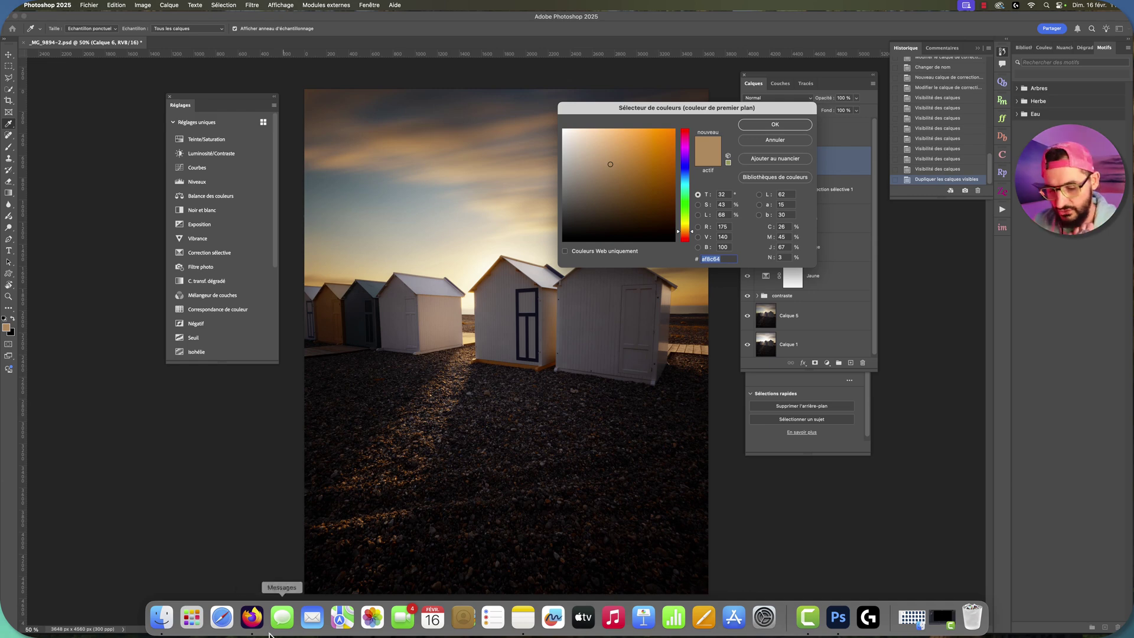
left_click(251, 617)
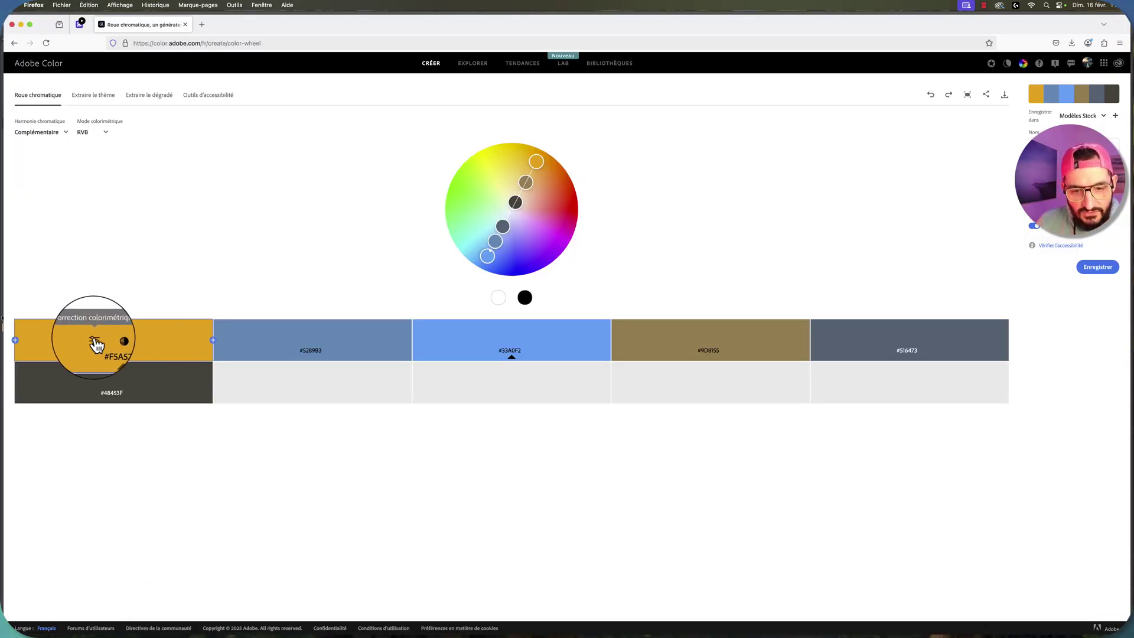
- Set Adobe Color's first swatch to hex #AF8C64, then switch back to Photoshop
left_click(96, 342)
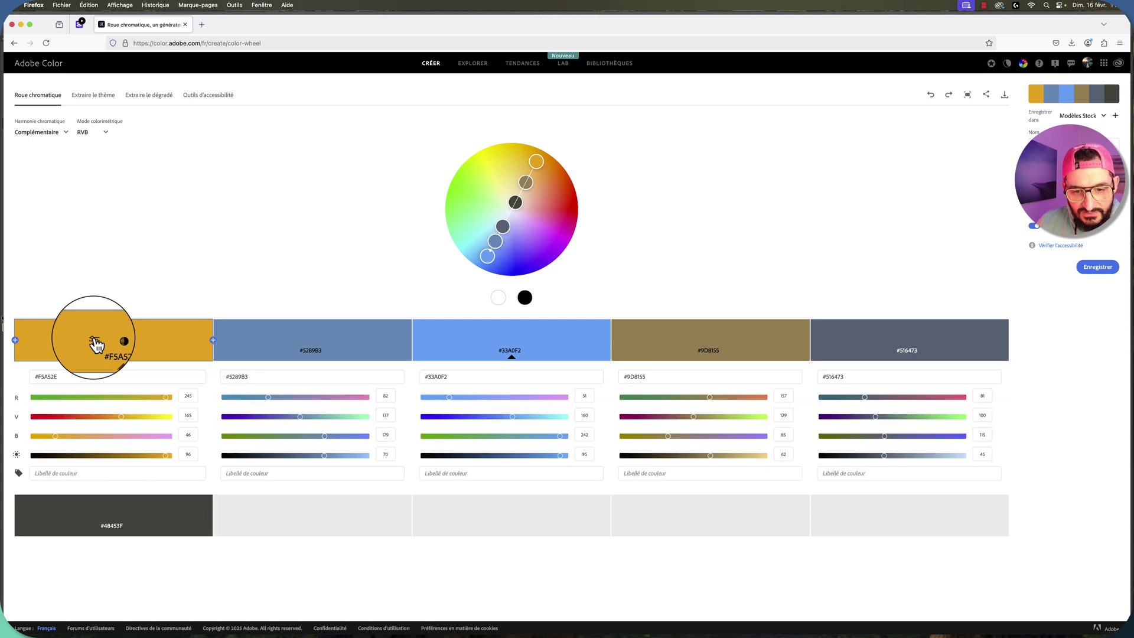
left_click_drag(69, 378, 21, 381)
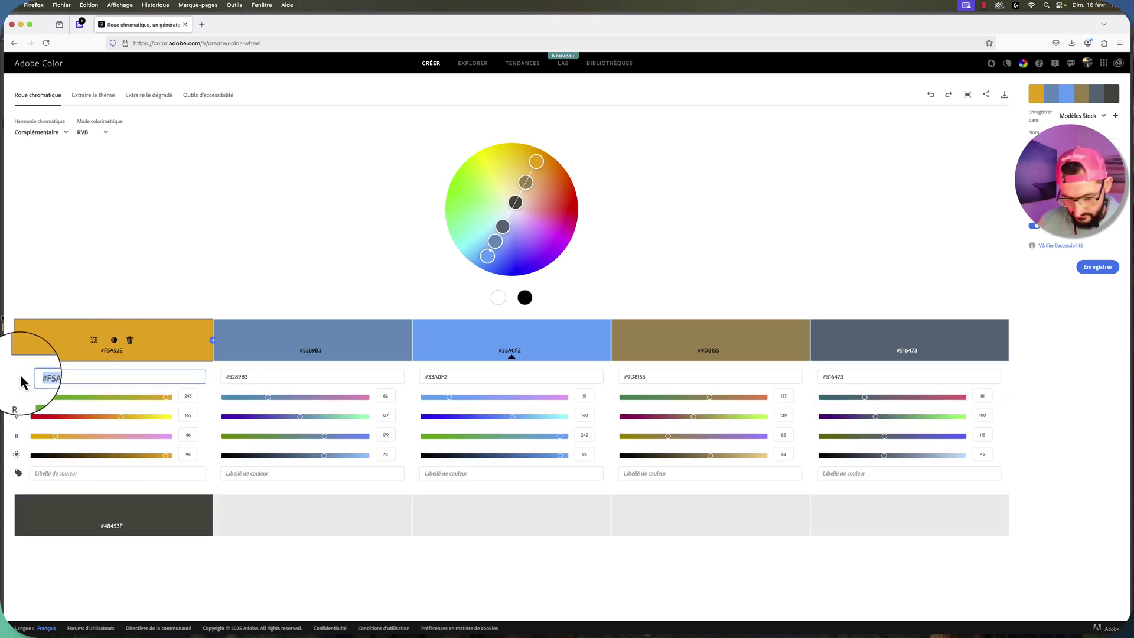
type("#af8c64")
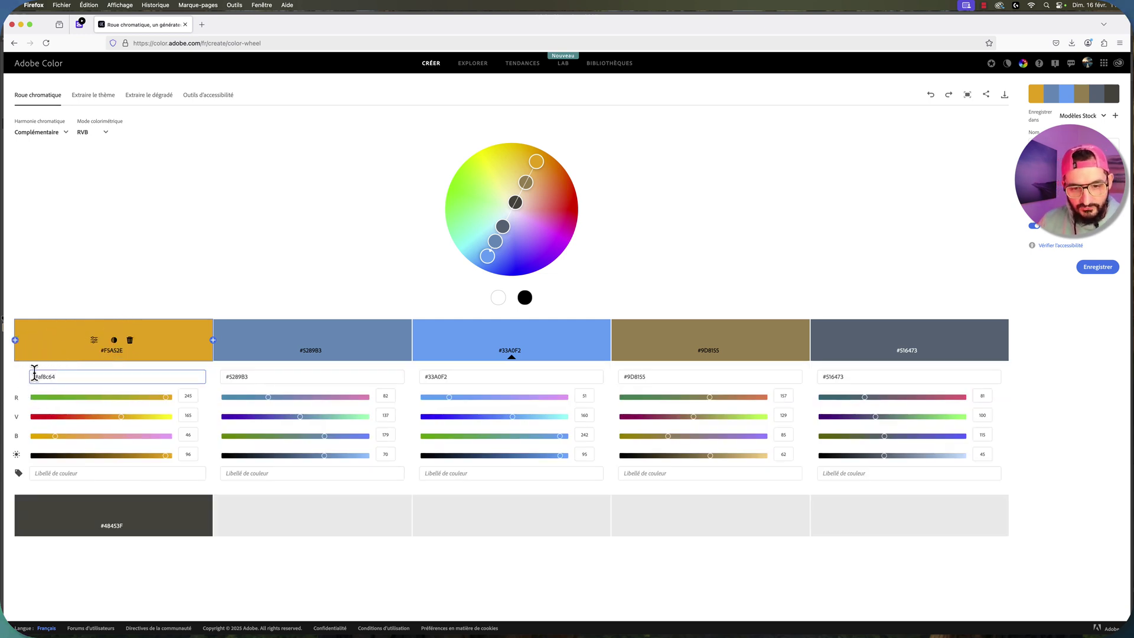
key("Return")
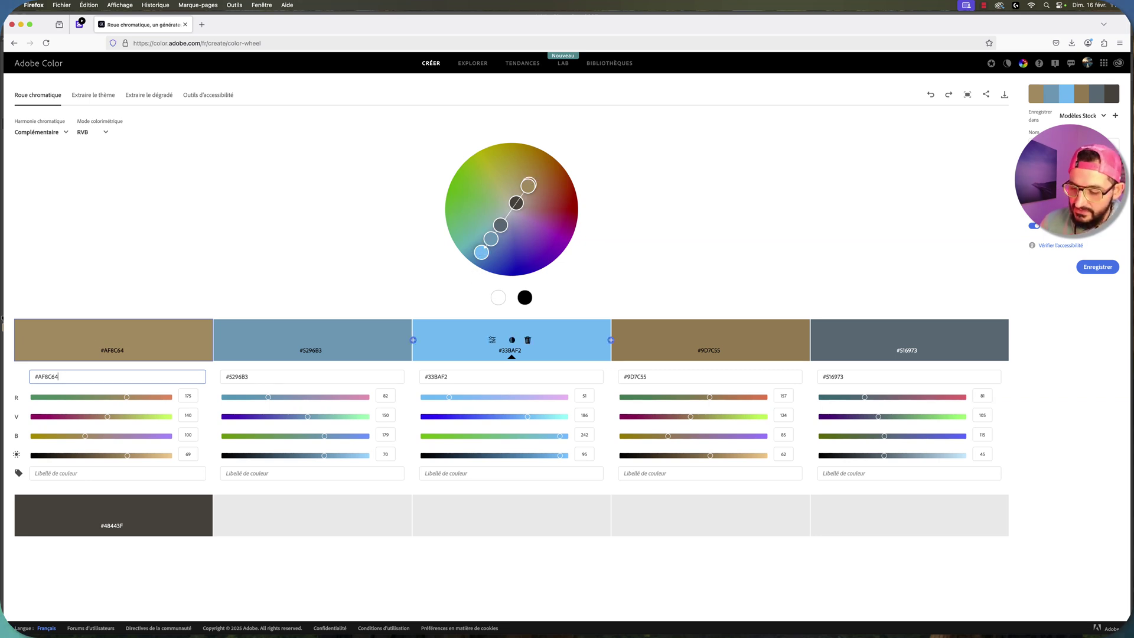
mouse_move(710, 339)
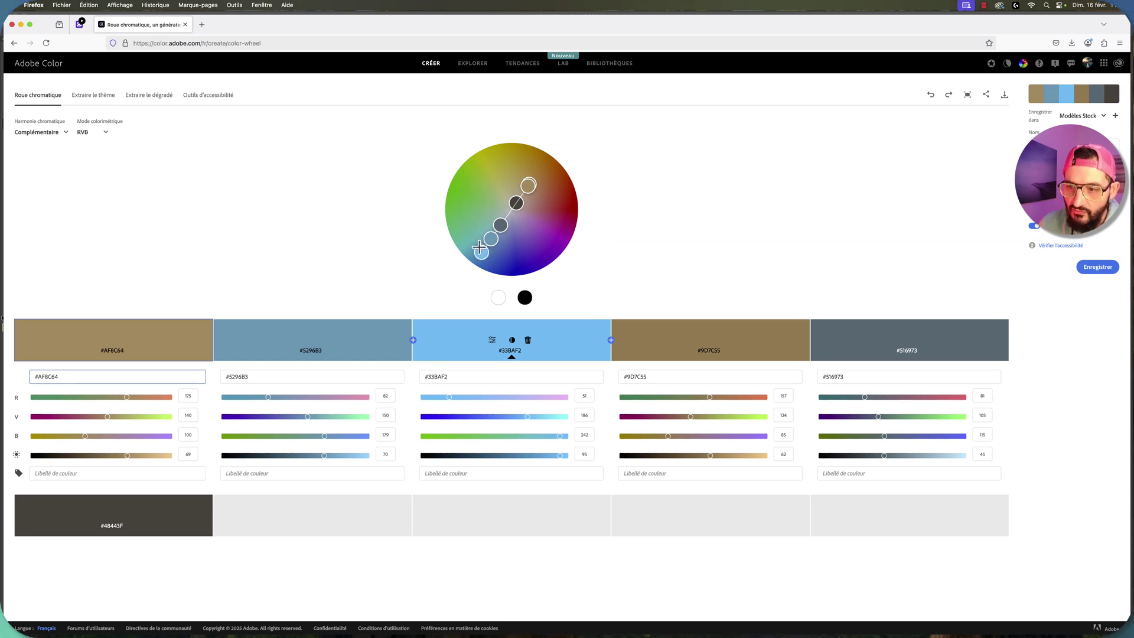
mouse_move(773, 631)
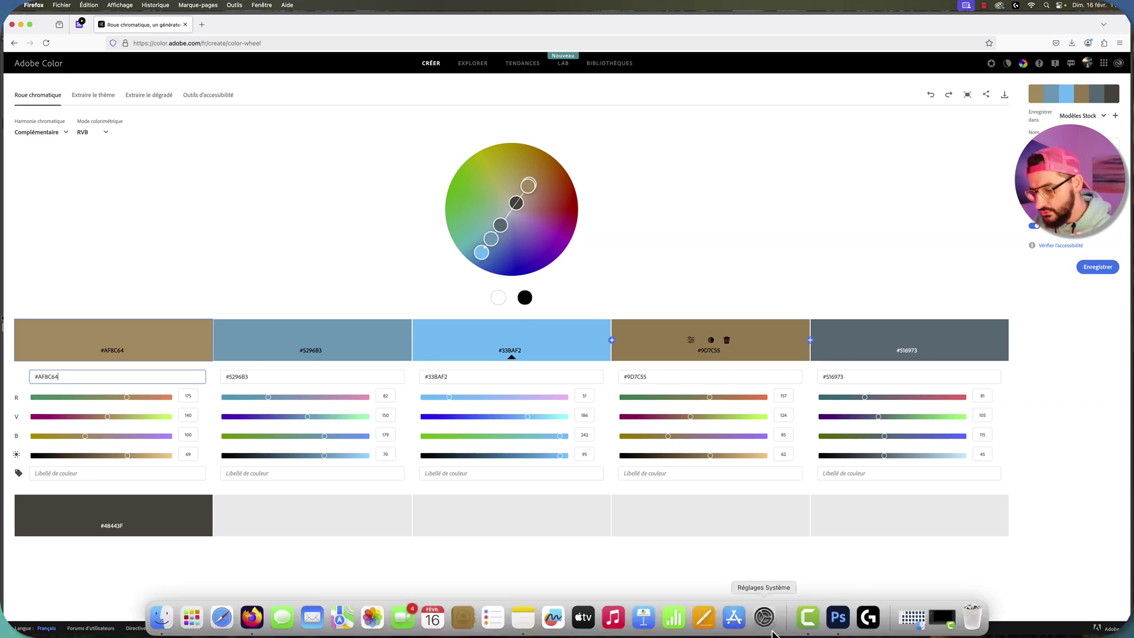
left_click(839, 617)
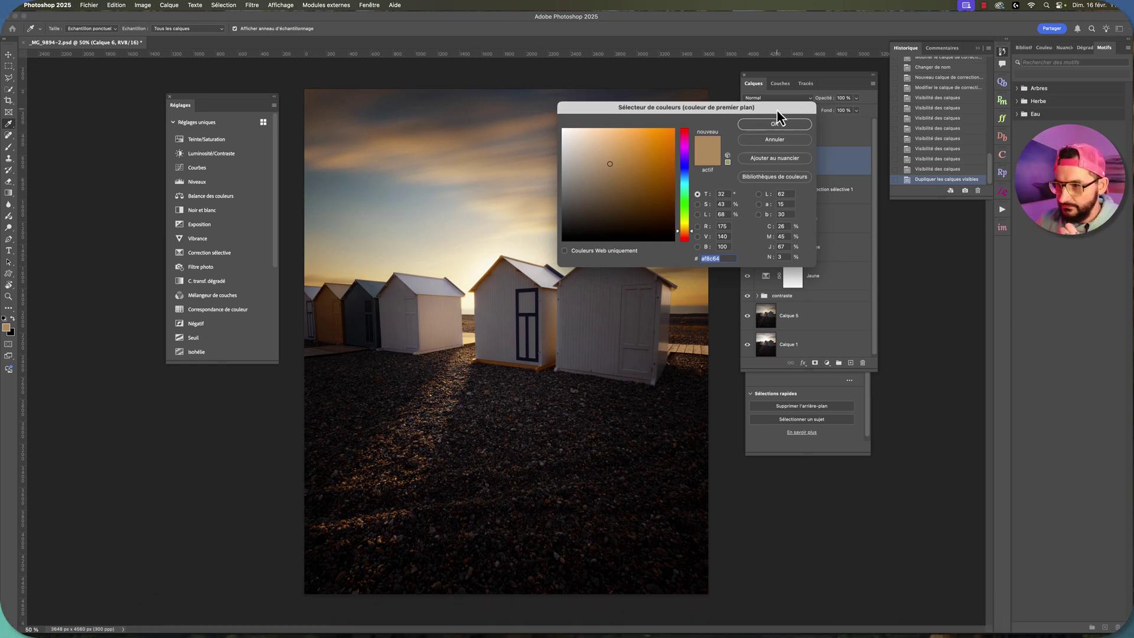
- Accept the tan #AF8C64 foreground colour, then toggle Correction sélective 1 off and on to compare
mouse_move(778, 110)
left_mouse_down()
mouse_move(273, 312)
mouse_move(321, 280)
left_mouse_up()
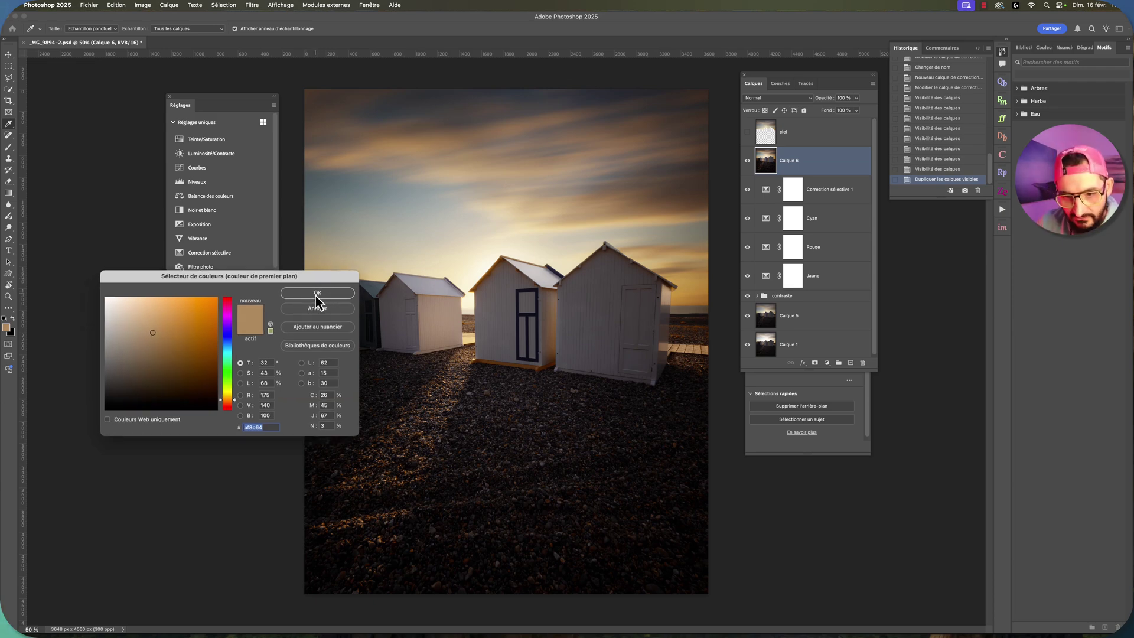
left_click(320, 294)
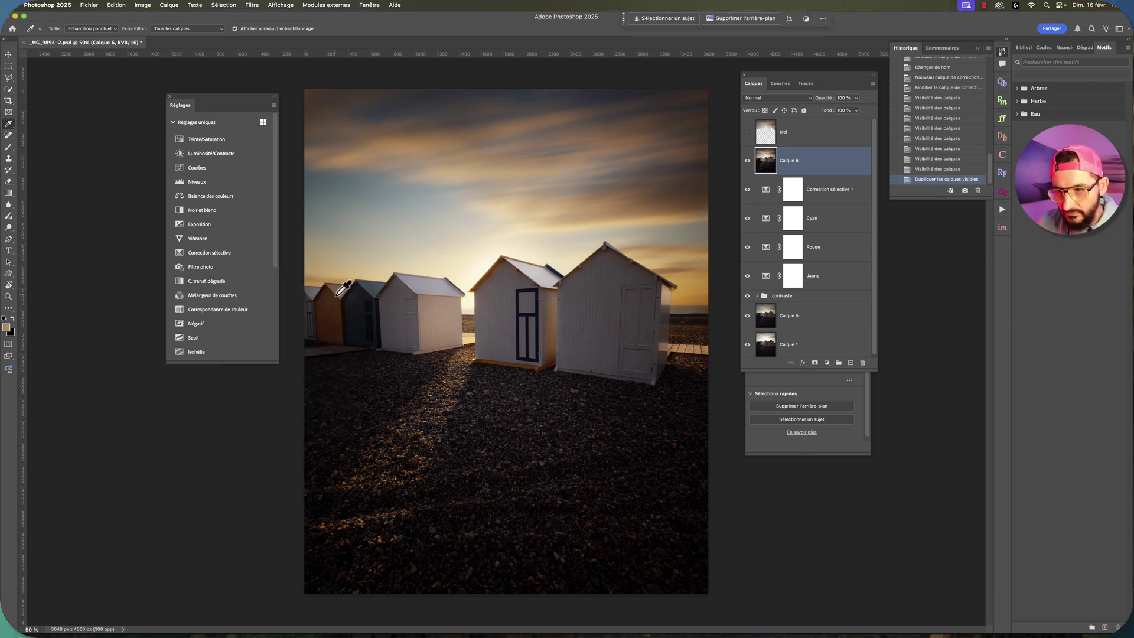
left_click(850, 190)
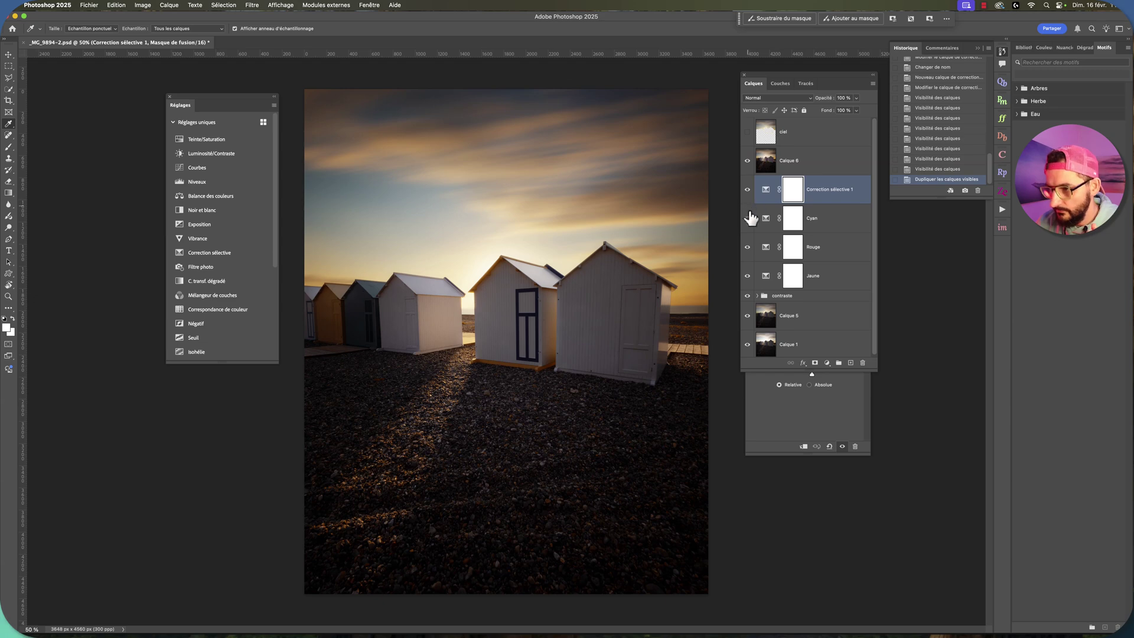
left_click(853, 230)
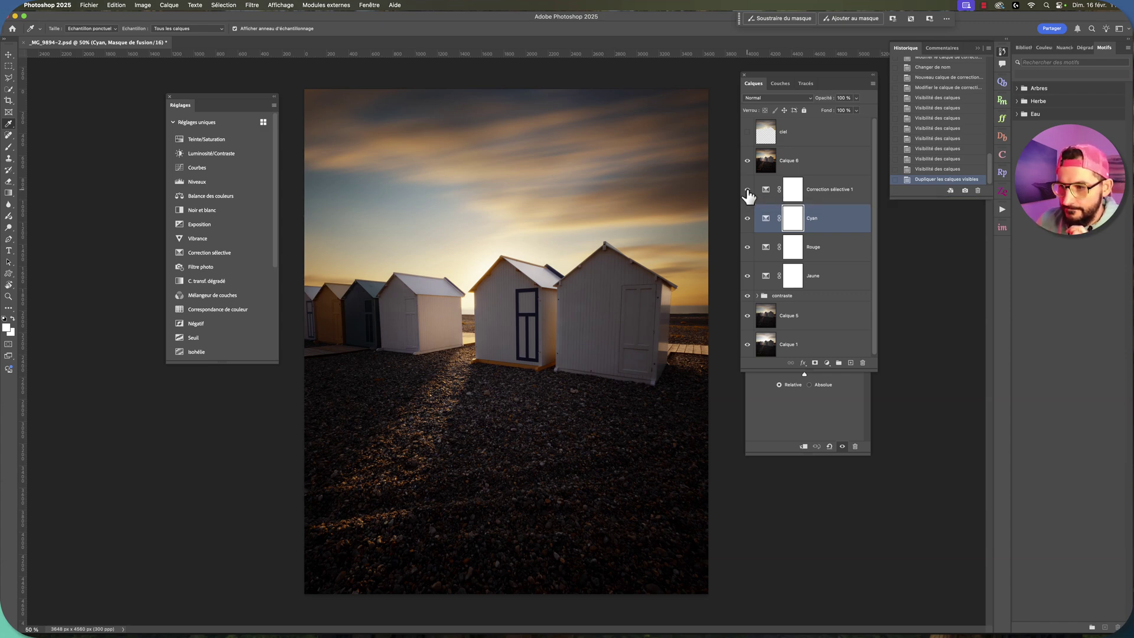
left_click(748, 190)
left_click(747, 189)
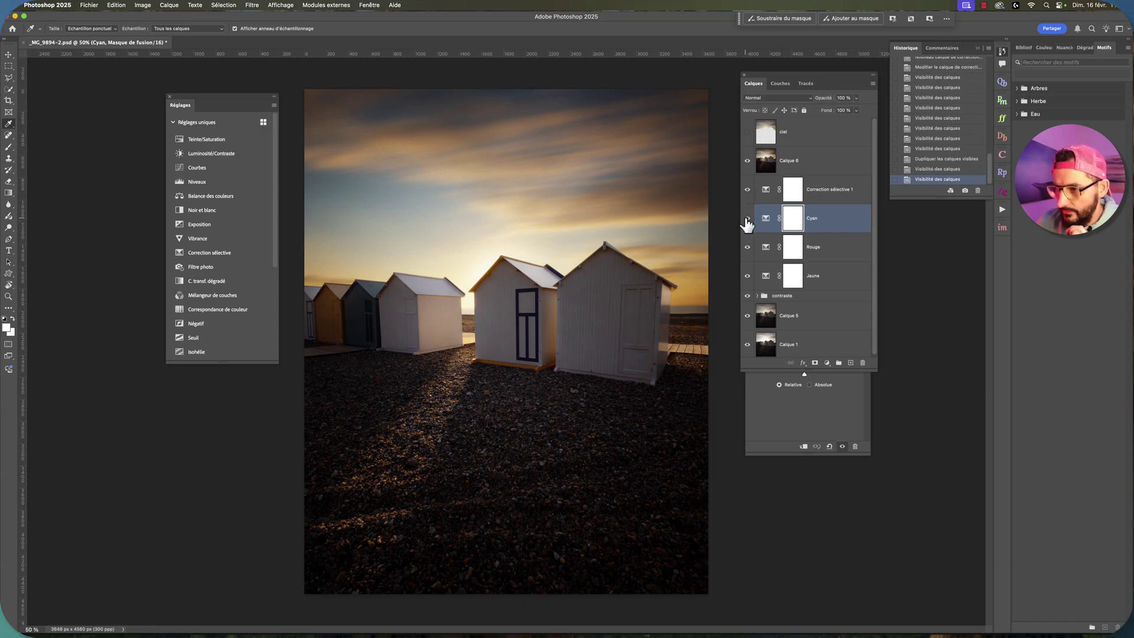
- Rename the Correction sélective 1 layer to Bleu
double_click(832, 189)
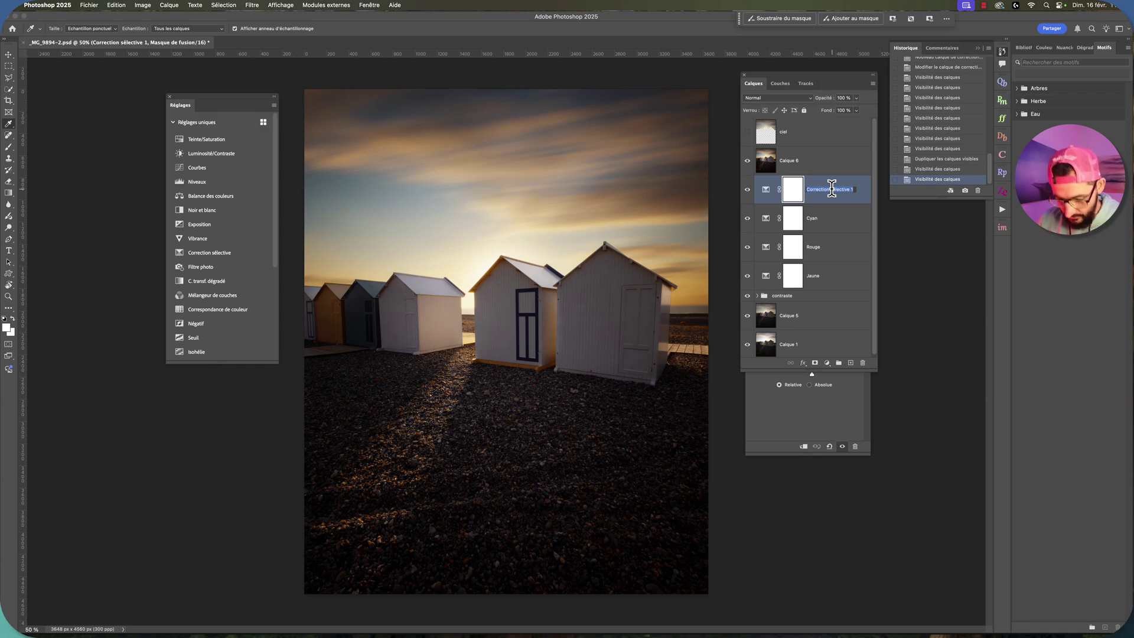
type("Bleu")
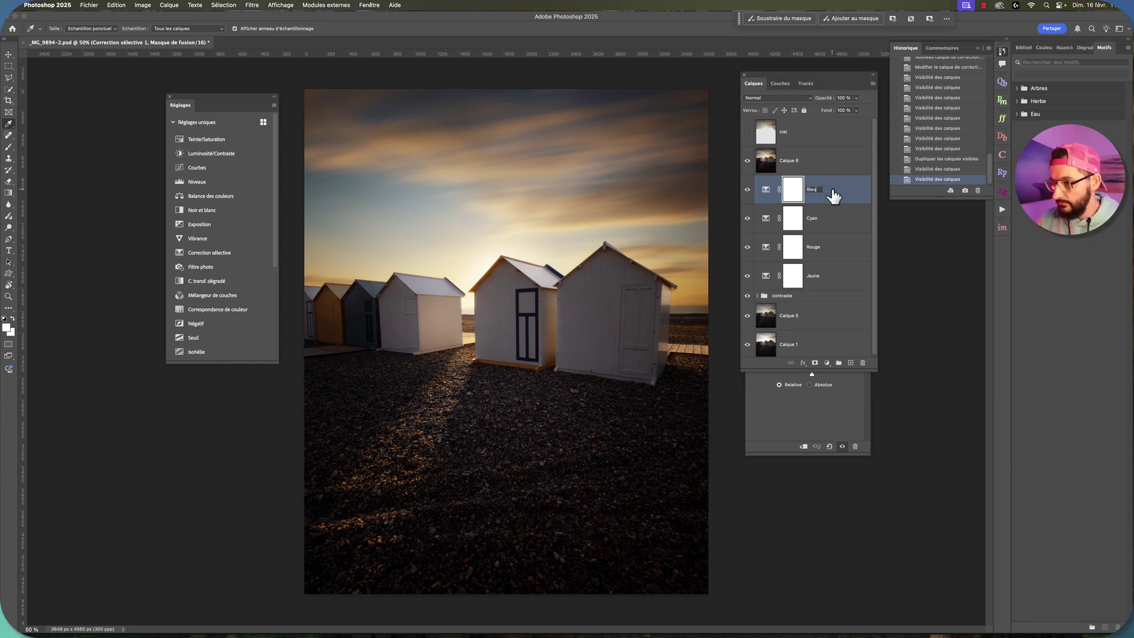
key("Return")
- Select the Cyan layer's adjustment thumbnail after toggling visibility to compare
left_click(830, 225)
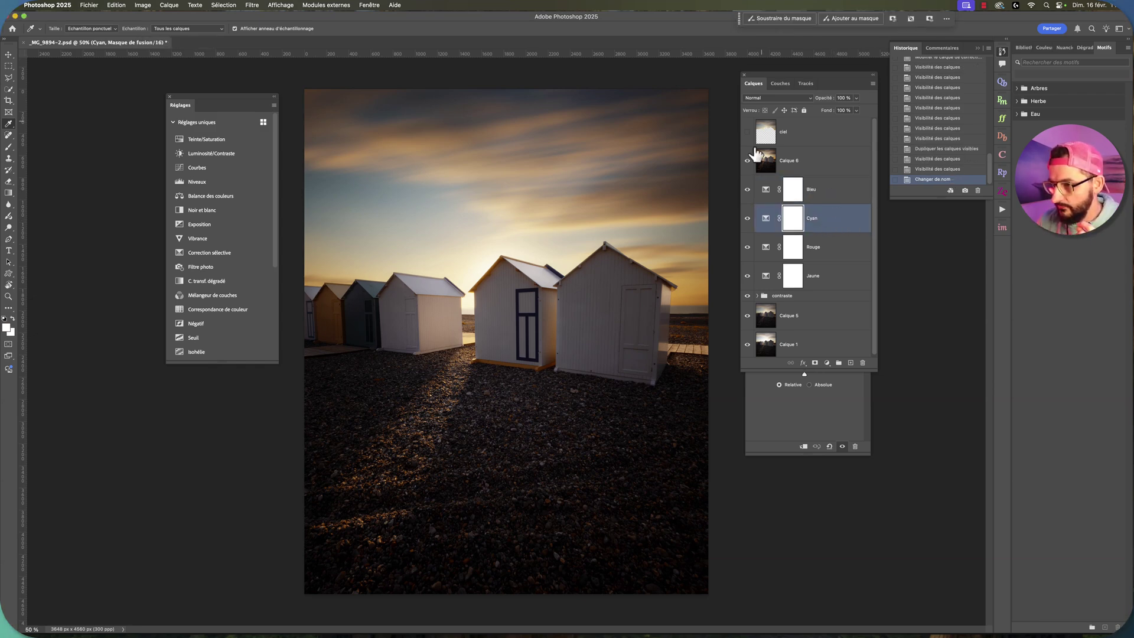
mouse_move(747, 219)
left_mouse_down()
mouse_move(748, 193)
mouse_move(748, 219)
left_mouse_up()
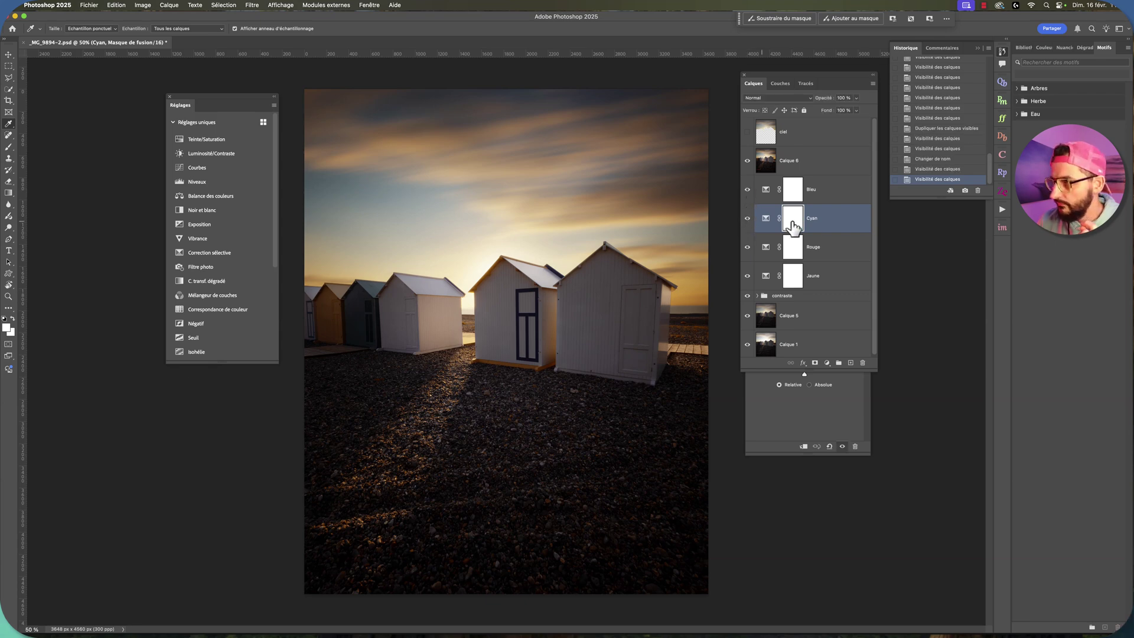
left_click(765, 218)
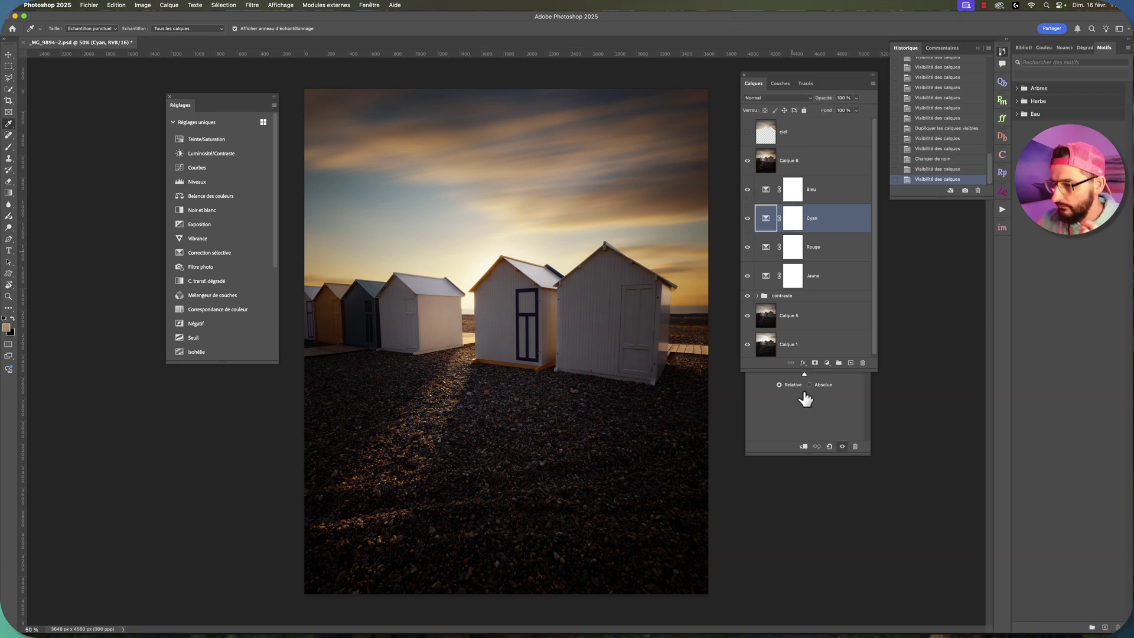
- On the Cyan selective-colour layer, raise Cyan in the Cyans range to +100
left_click(806, 422)
left_click_drag(808, 257, 809, 405)
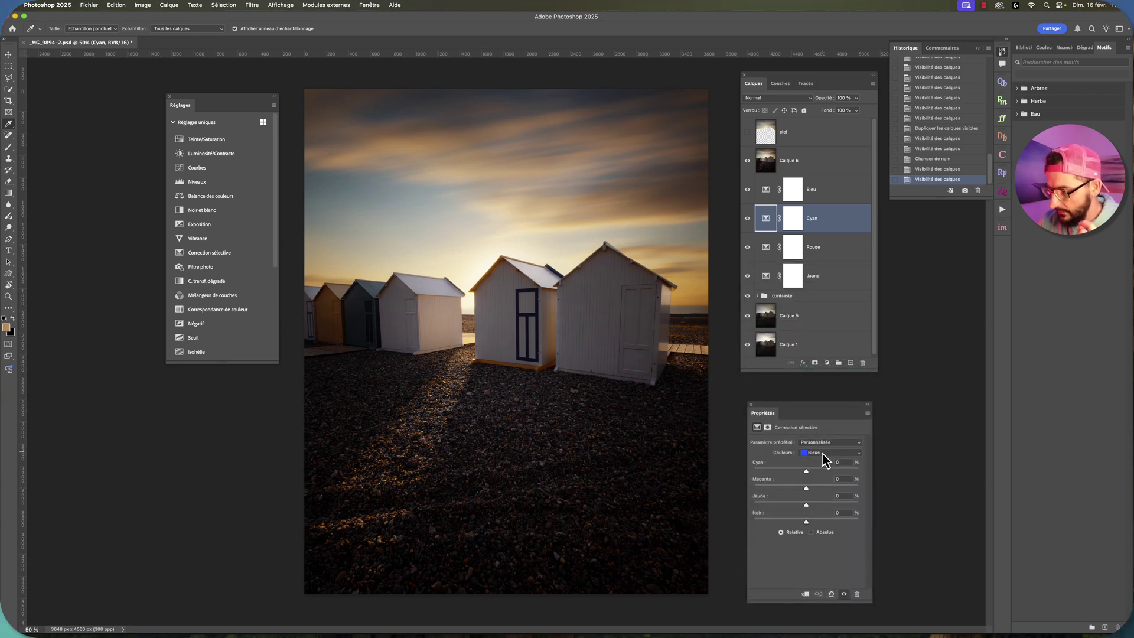
left_click(823, 452)
left_click(818, 470)
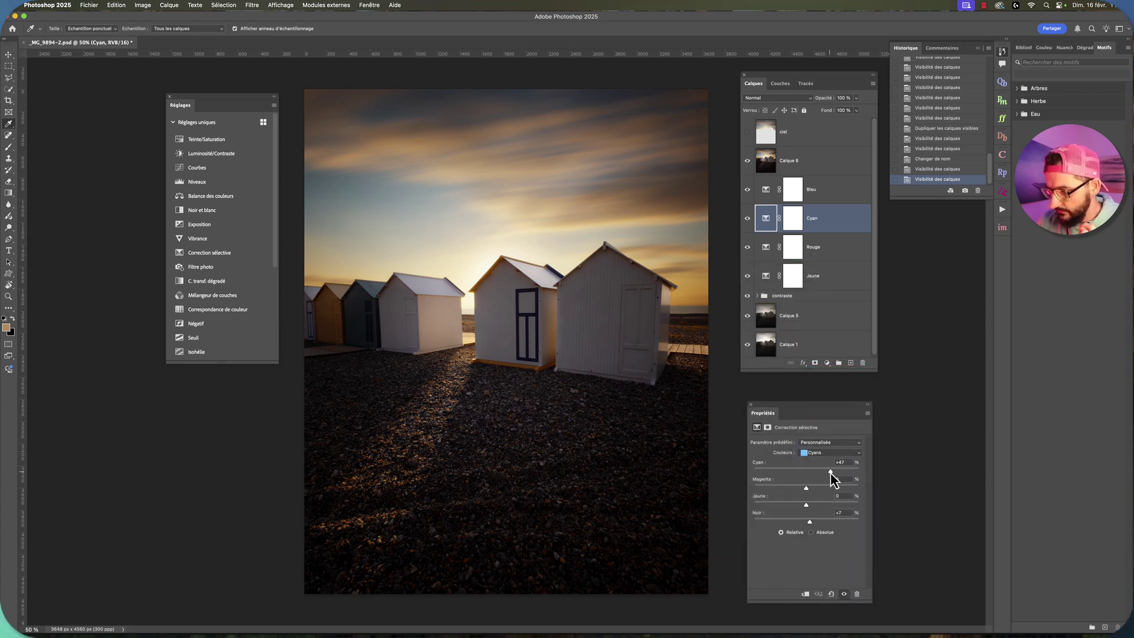
mouse_move(830, 474)
left_mouse_down()
mouse_move(860, 474)
mouse_move(849, 472)
left_mouse_up()
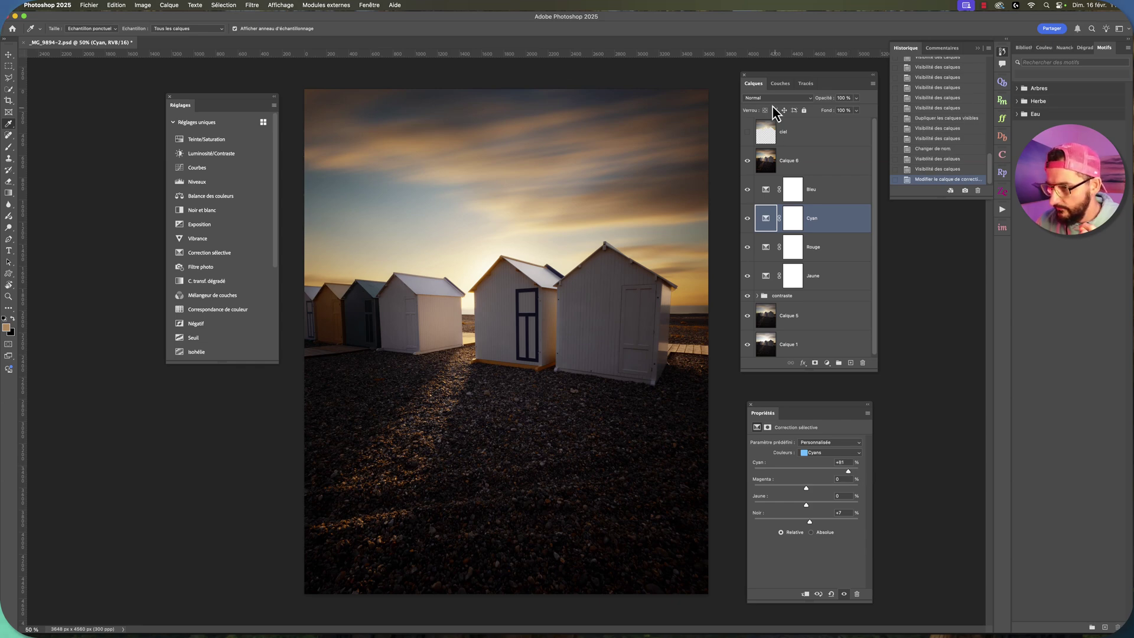
- Delete Calque 6 and lower the Cyan layer's cyan amount to +56
left_click(839, 165)
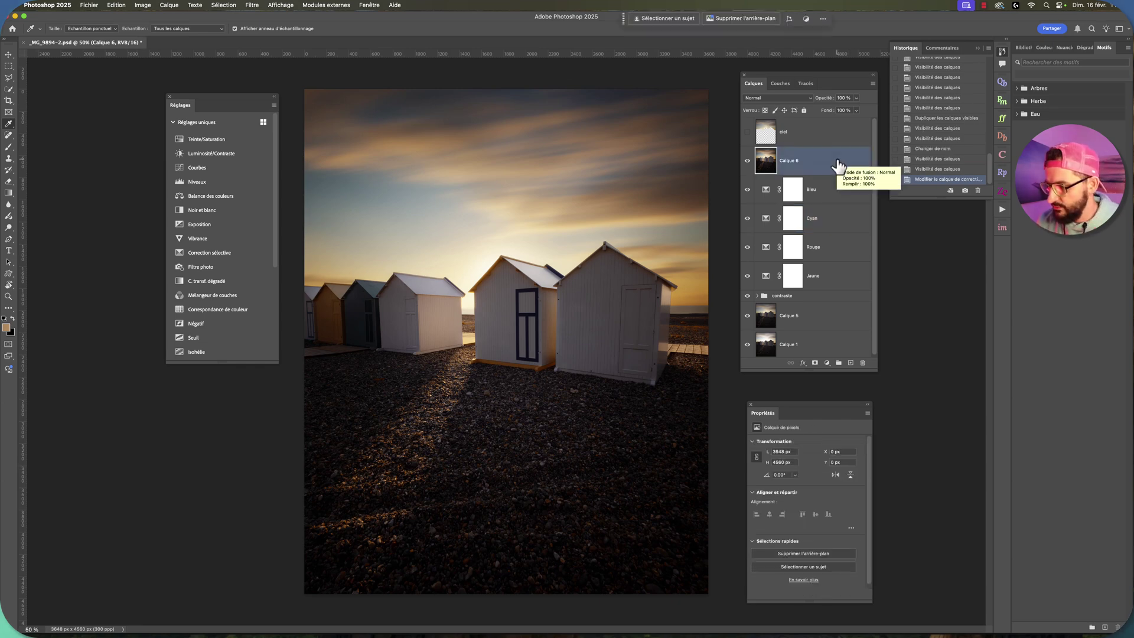
key("Delete")
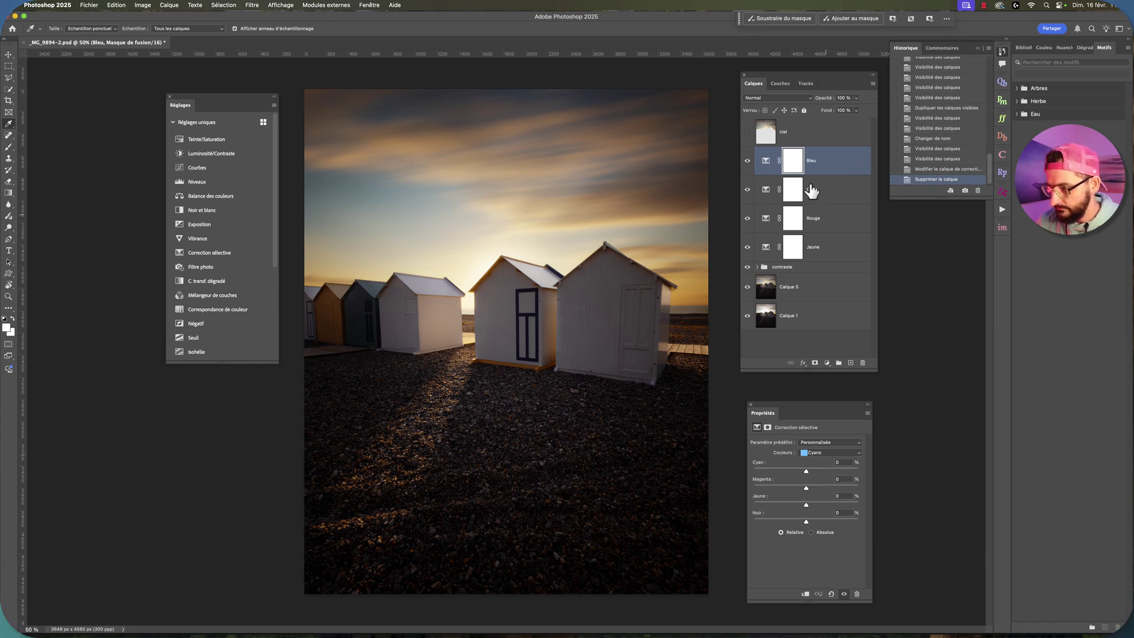
left_click(833, 191)
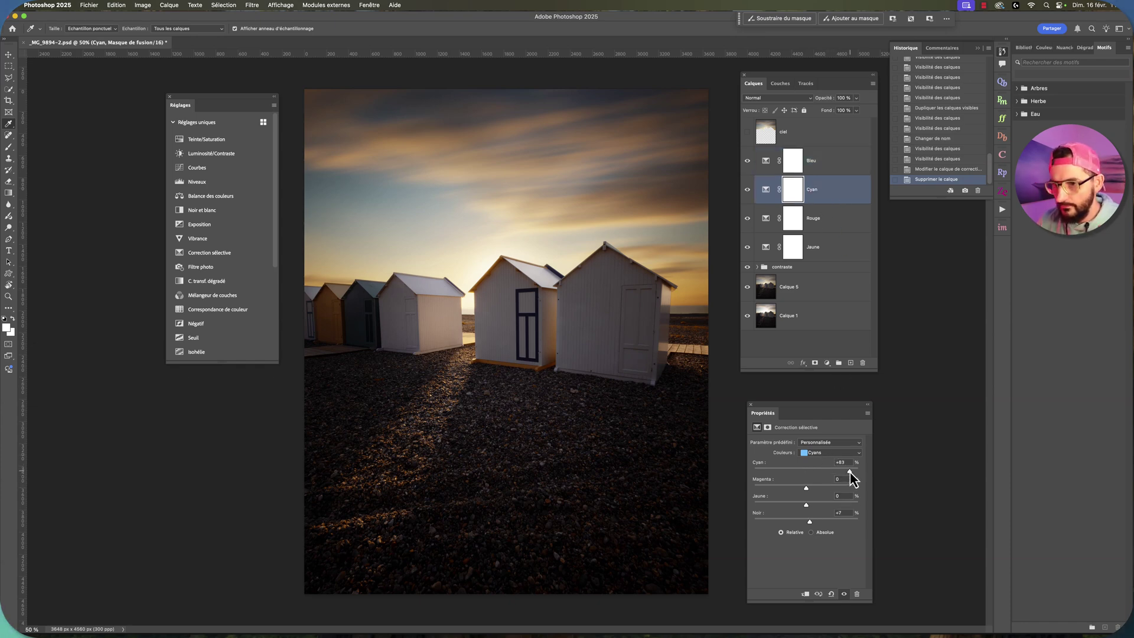
mouse_move(849, 472)
left_mouse_down()
mouse_move(760, 473)
mouse_move(864, 472)
mouse_move(835, 476)
mouse_move(849, 470)
left_mouse_up()
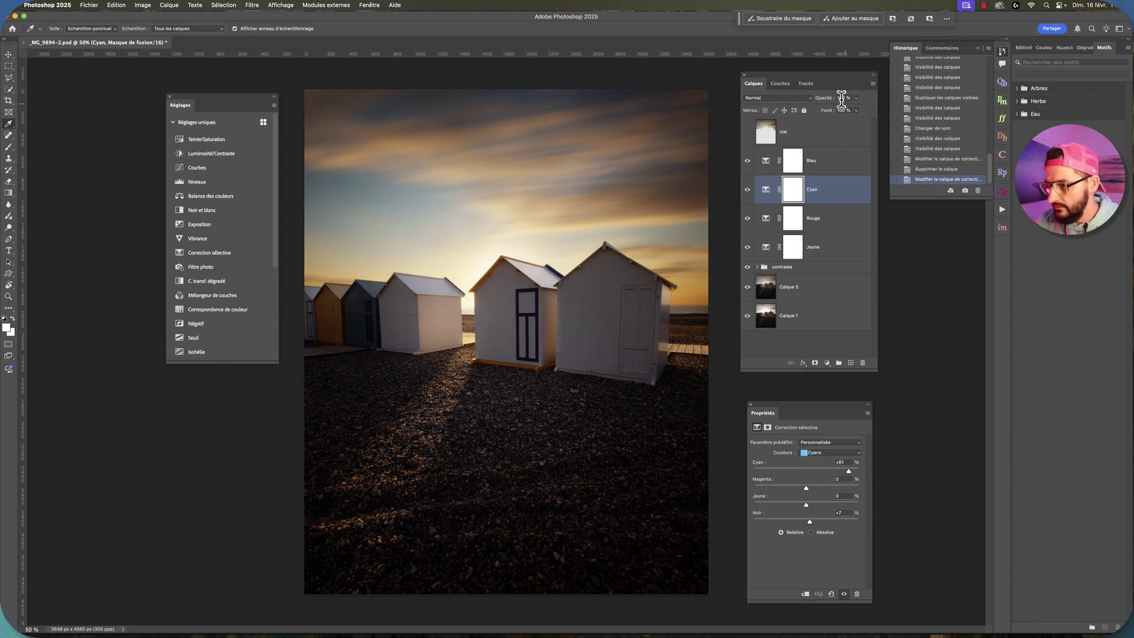
- Boost yellow in the Bleu layer's Blues, then toggle Bleu and Cyan to compare
left_click(839, 168)
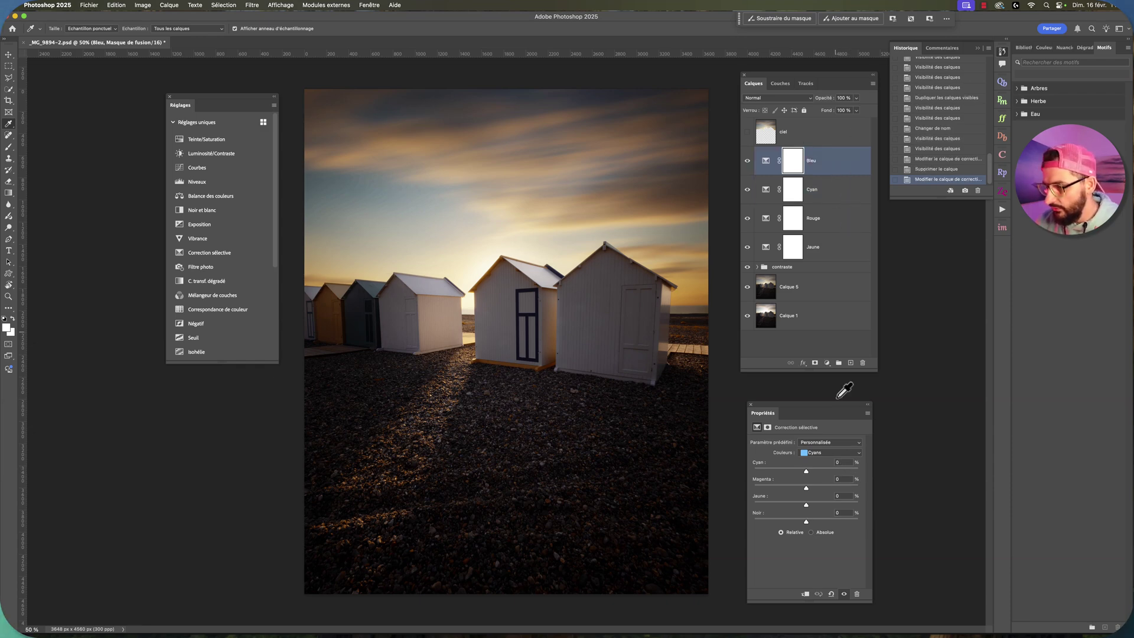
left_click(825, 454)
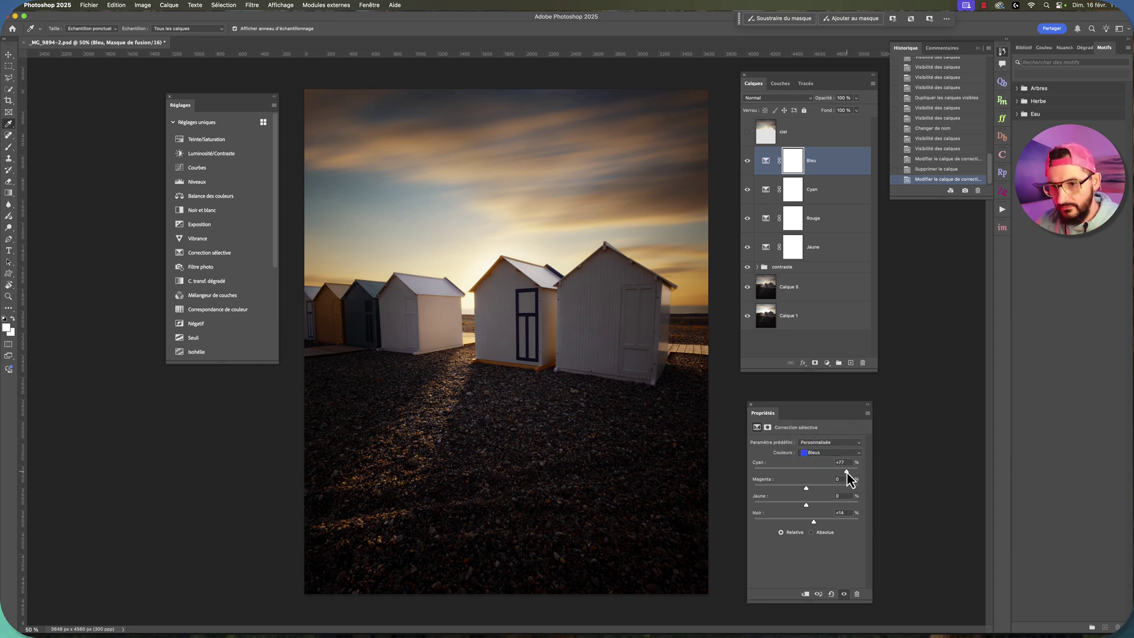
left_click(838, 506)
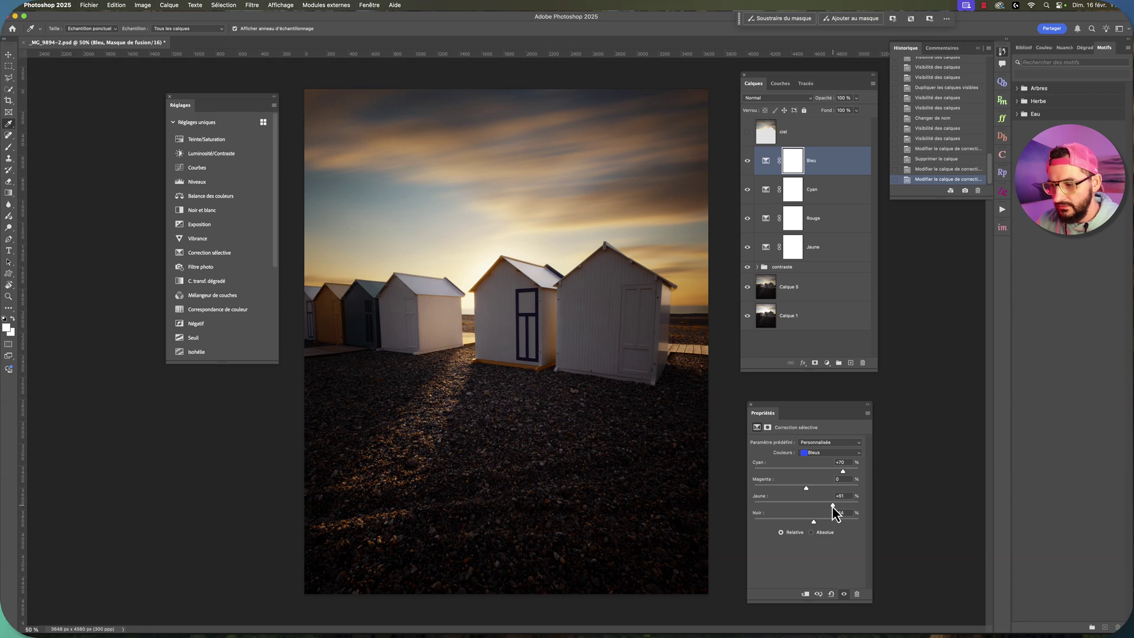
mouse_move(747, 160)
left_mouse_down()
mouse_move(747, 189)
mouse_move(748, 165)
left_mouse_up()
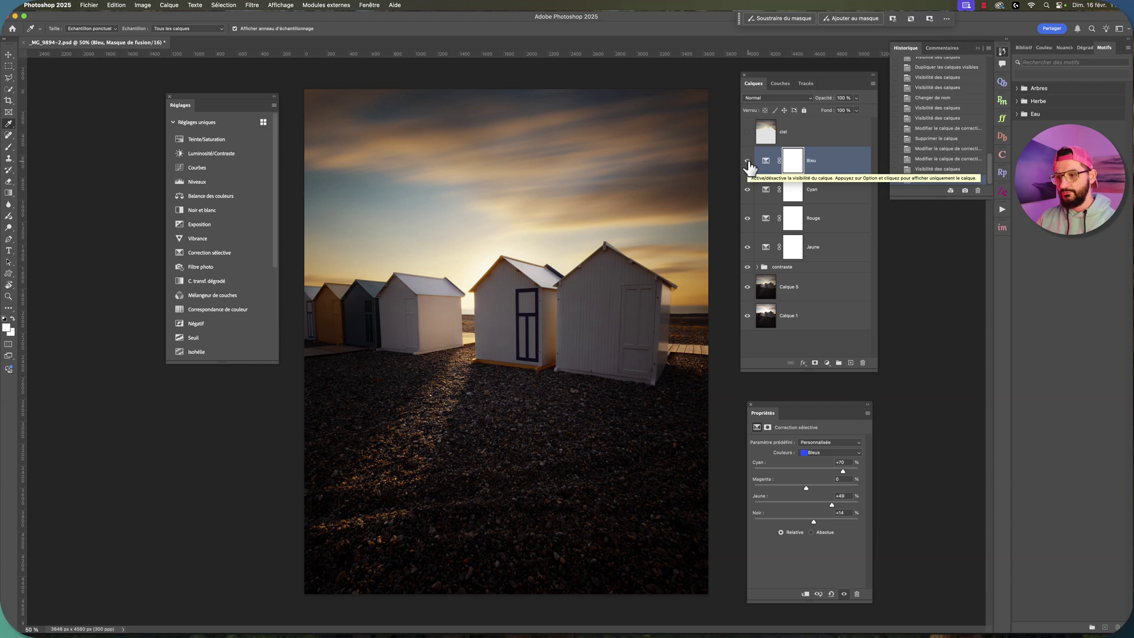
mouse_move(748, 168)
left_mouse_down()
mouse_move(748, 190)
mouse_move(750, 172)
left_mouse_up()
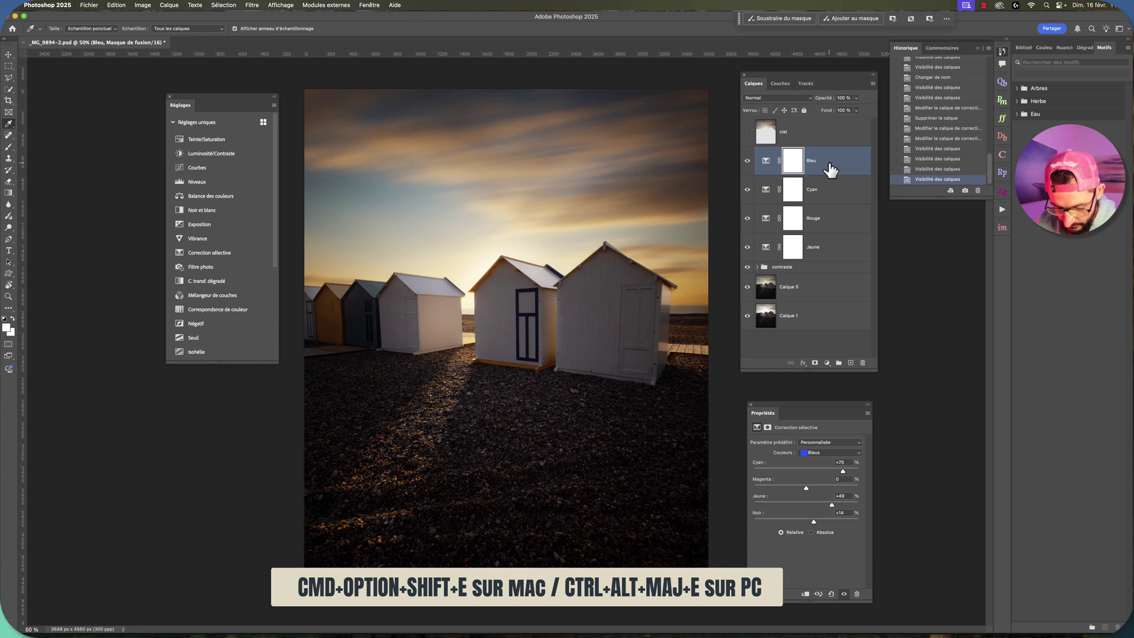
- Stamp visible layers into Calque 6 and add a Shadows Color Balance: Cyan/Red −7, Yellow/Blue +8
key("super+alt+shift+e")
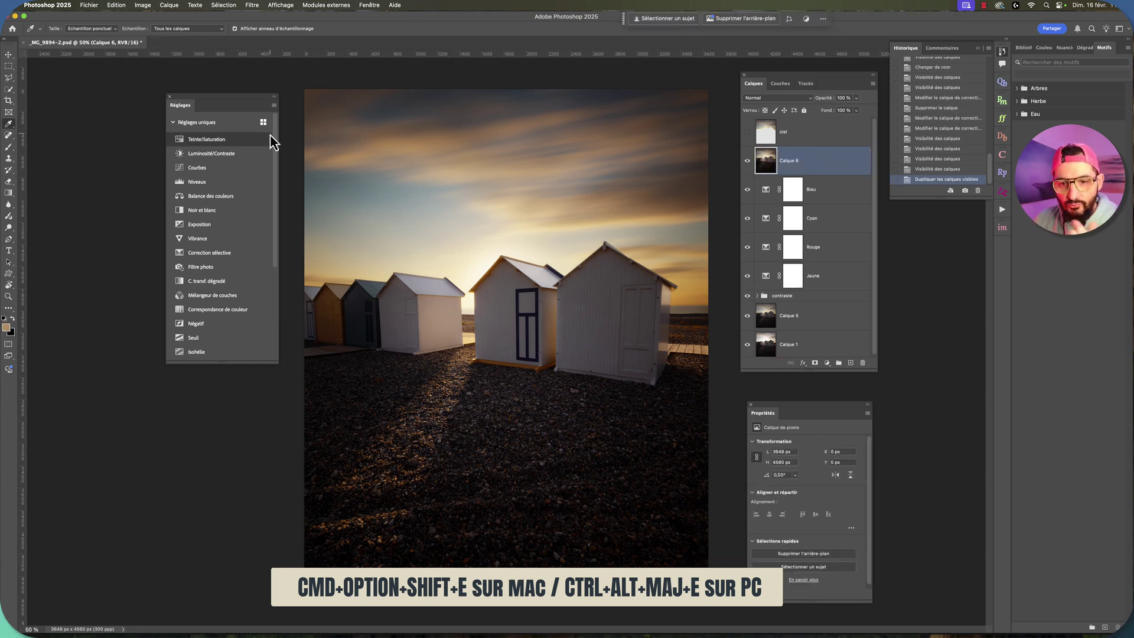
left_click(212, 196)
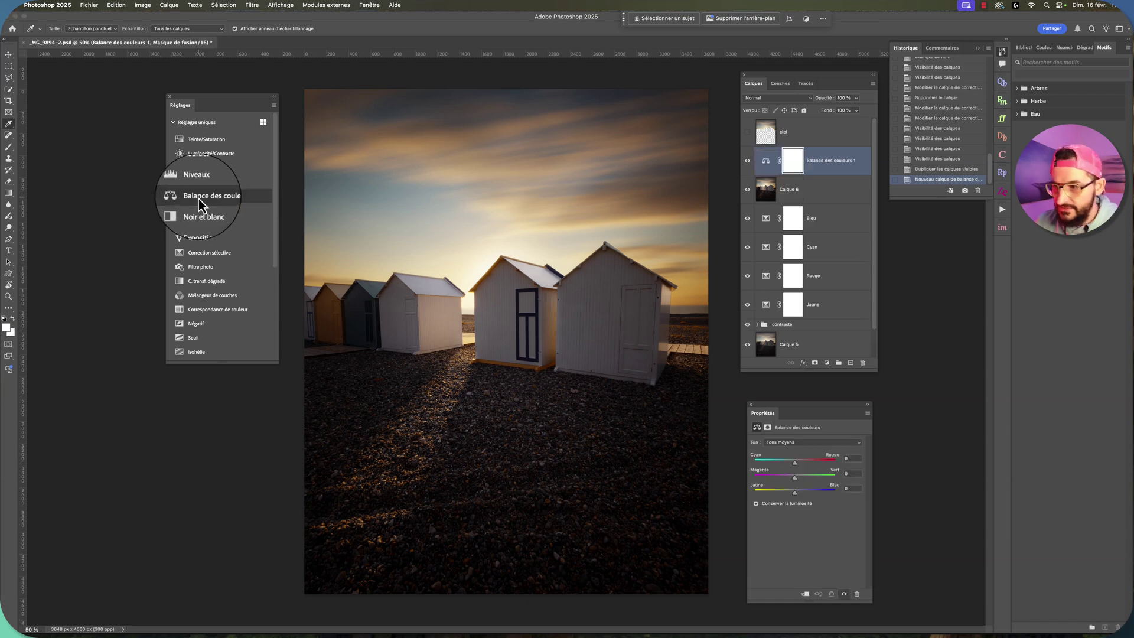
left_click(805, 443)
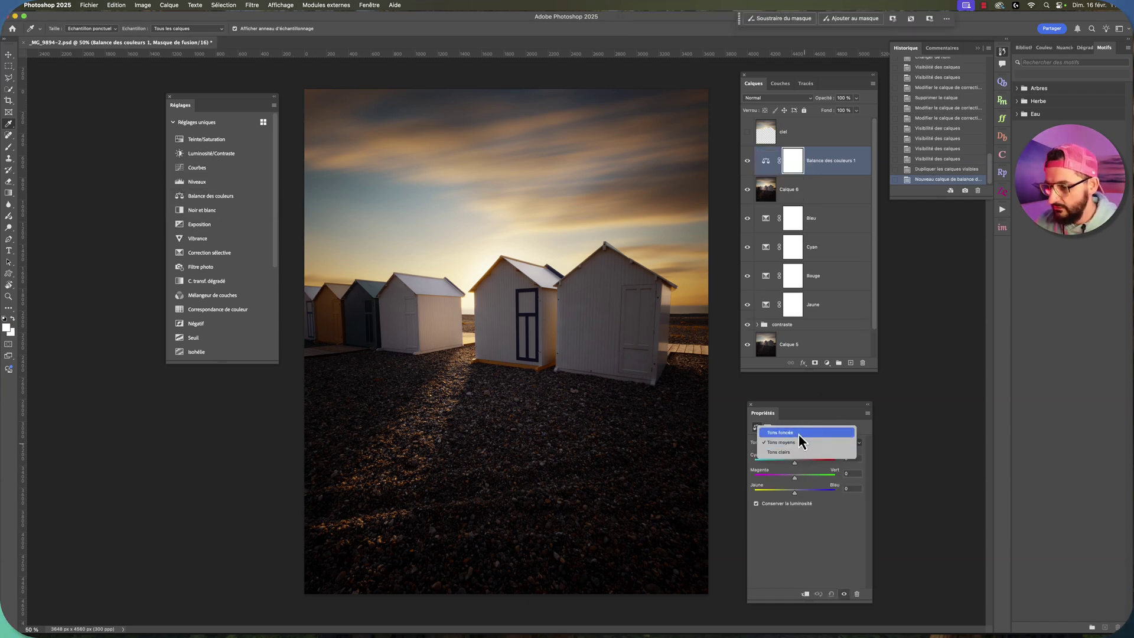
left_click(799, 433)
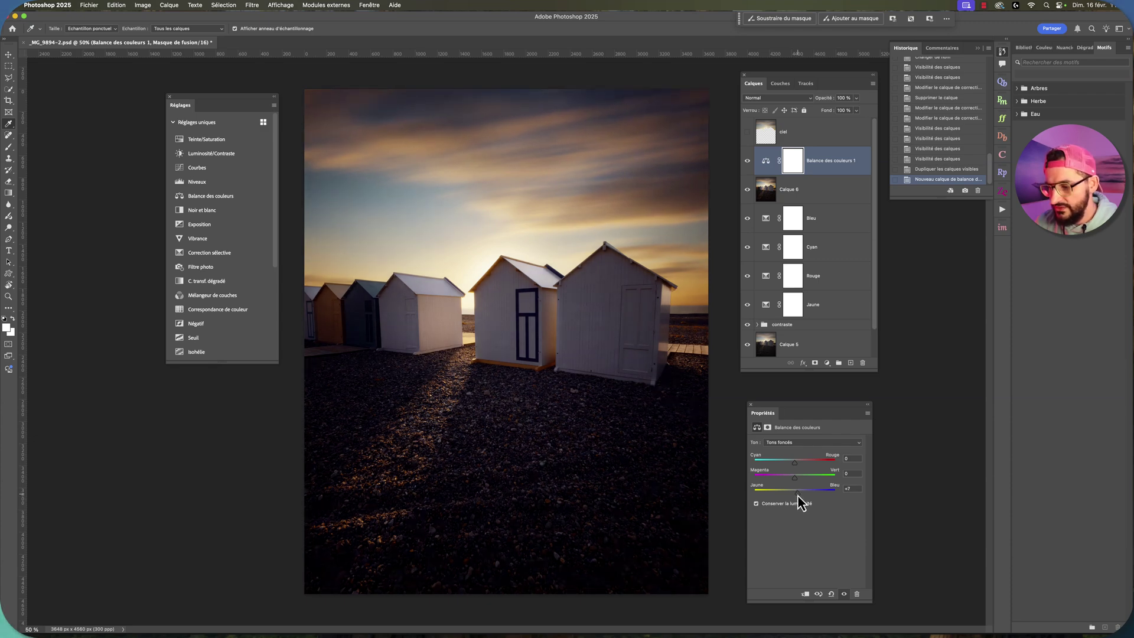
left_click_drag(797, 495, 793, 466)
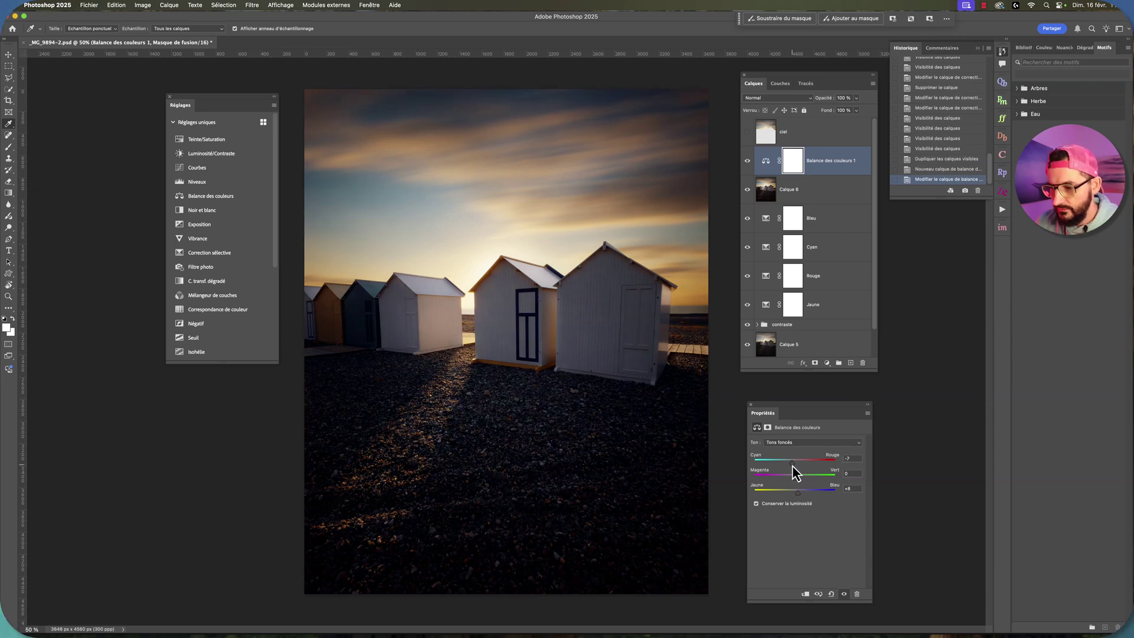
- Toggle the Color Balance layer repeatedly to compare, leaving it hidden
left_click(748, 161)
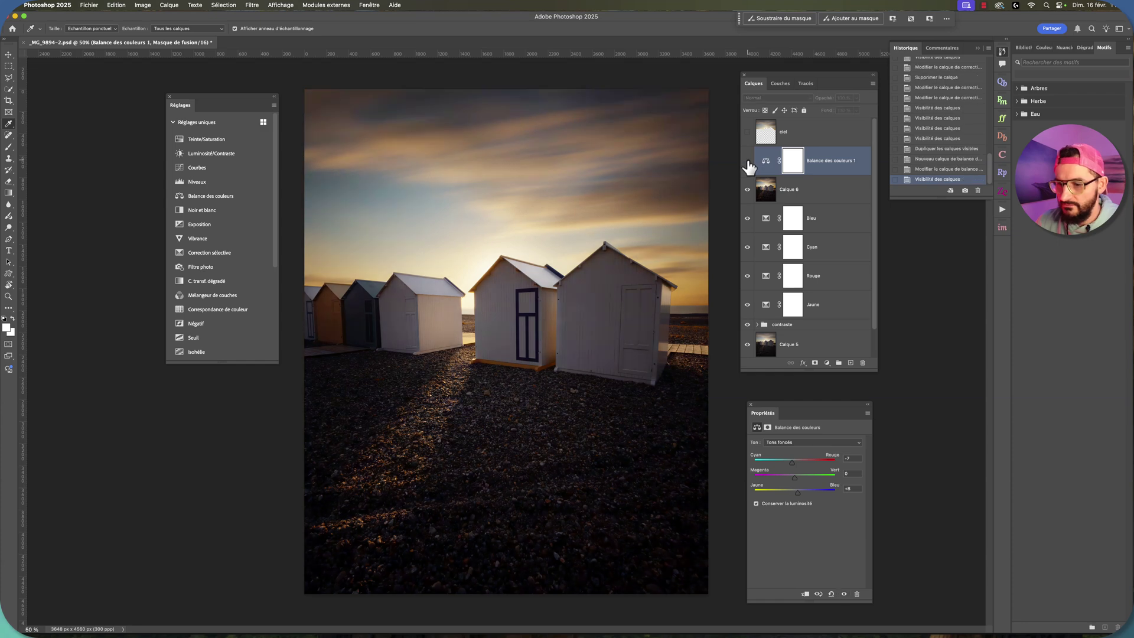
left_click(747, 161)
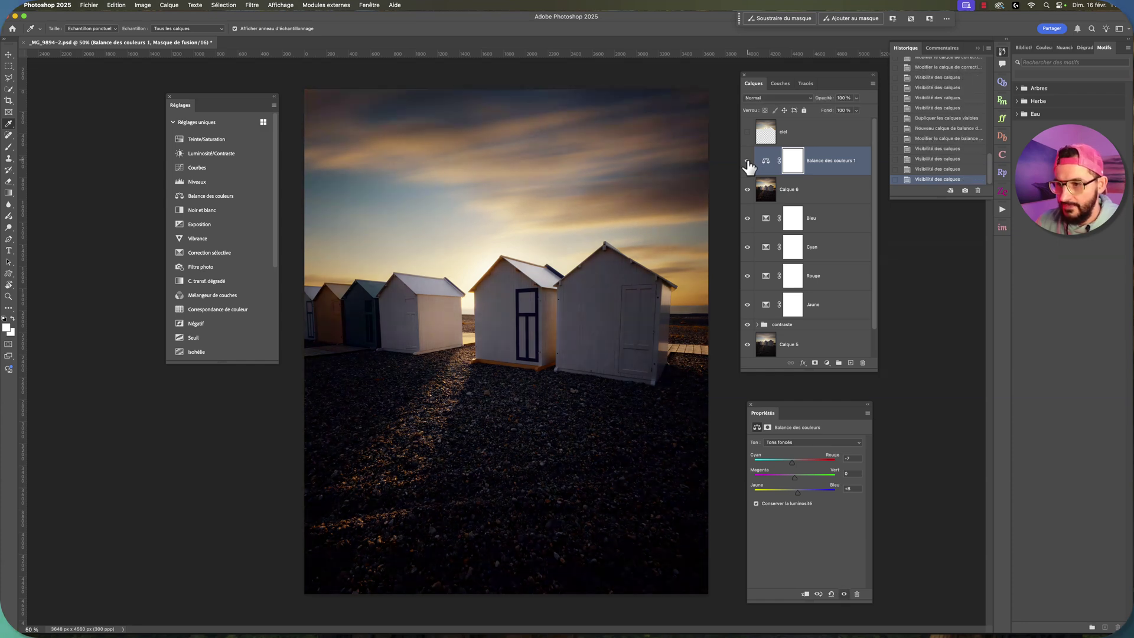
left_click(748, 161)
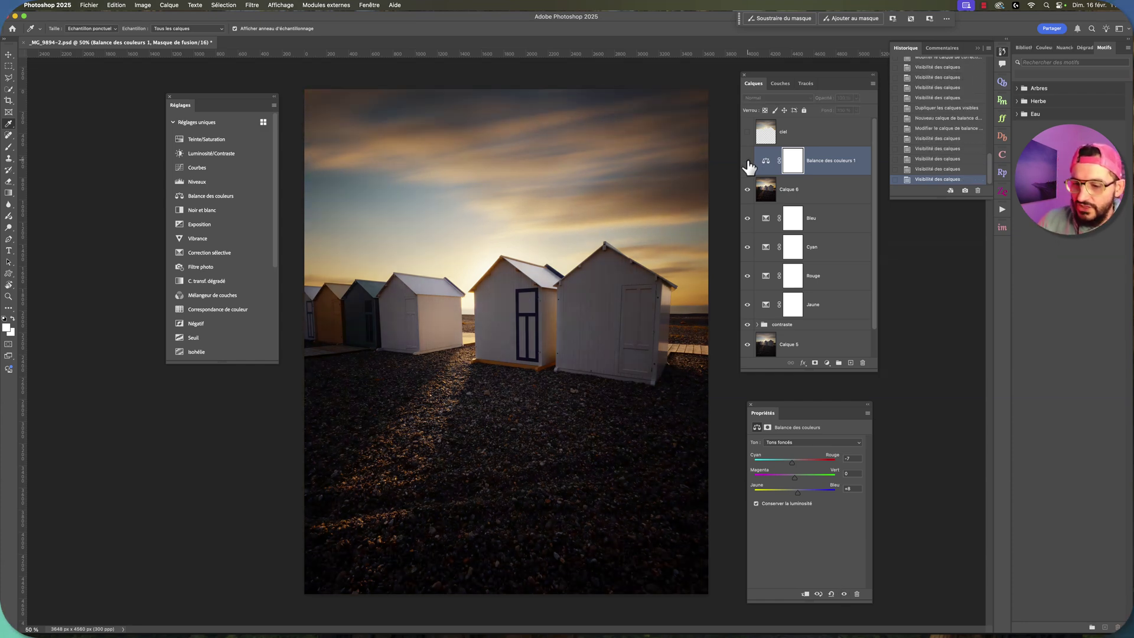
left_click(748, 164)
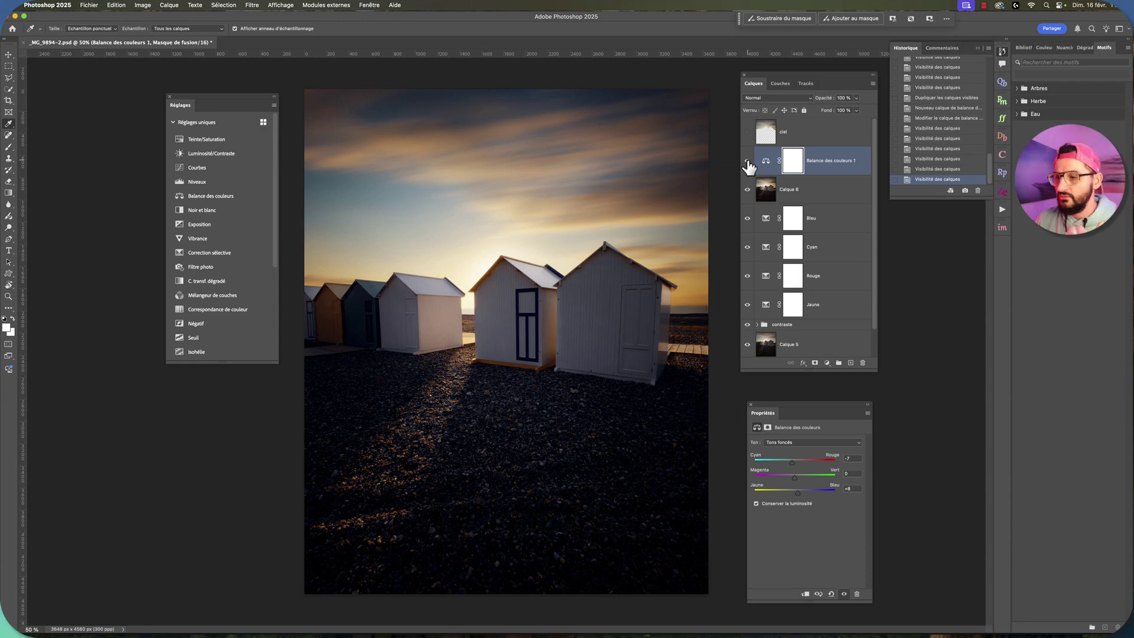
left_click(748, 162)
left_click(748, 161)
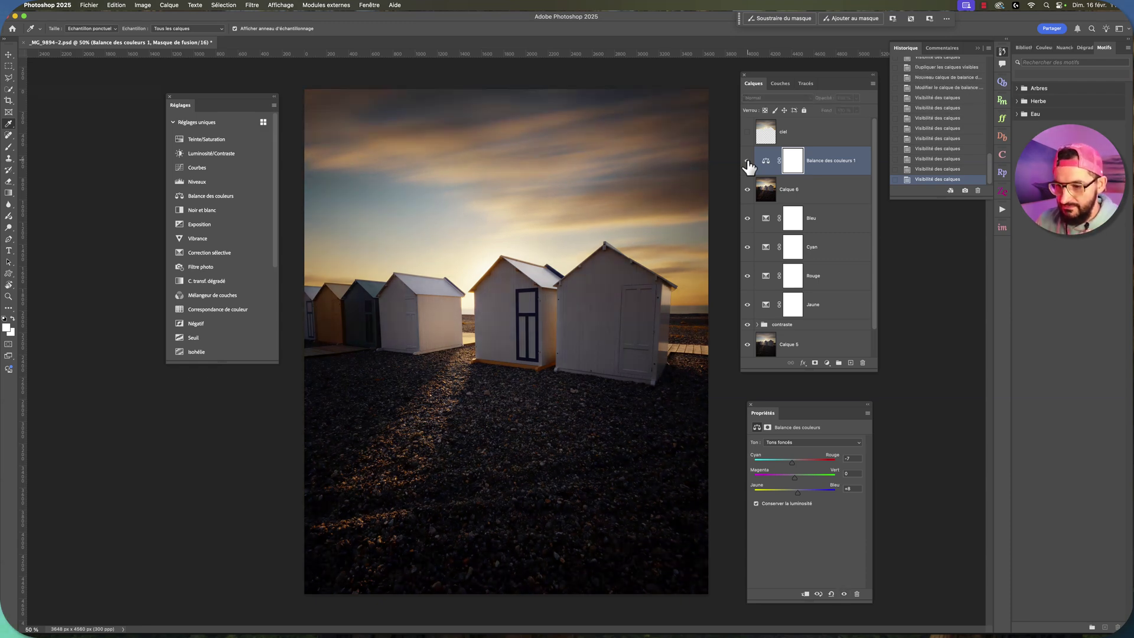
left_click(747, 163)
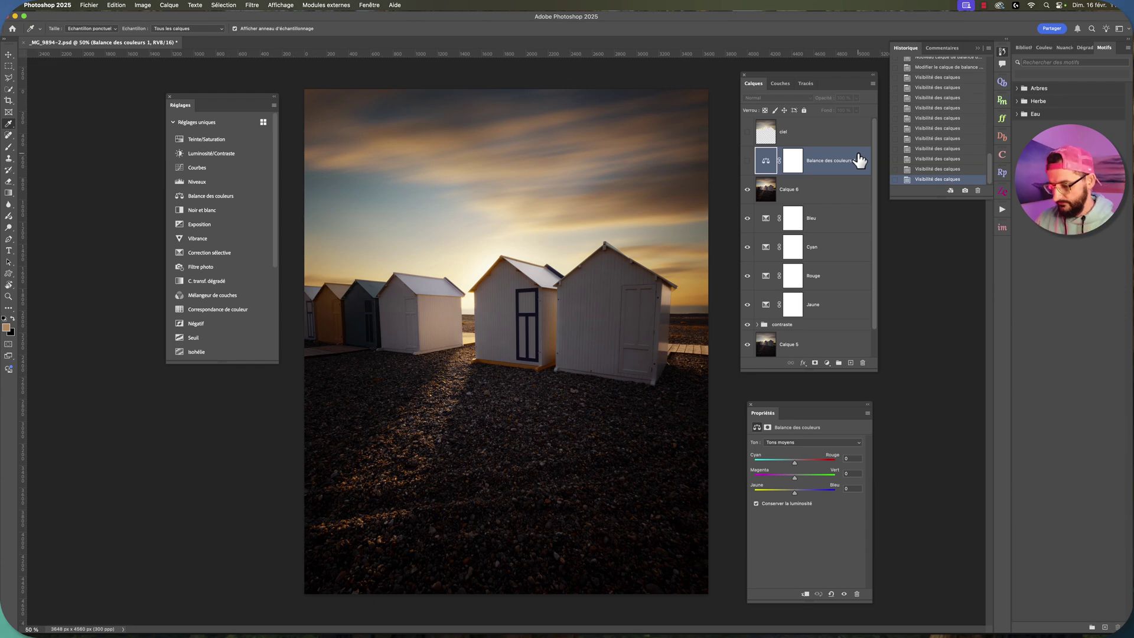
- Replace the Color Balance layer with a duplicate of Calque 6 and apply Camera Raw Filter to it
key("BackSpace")
key("super+j")
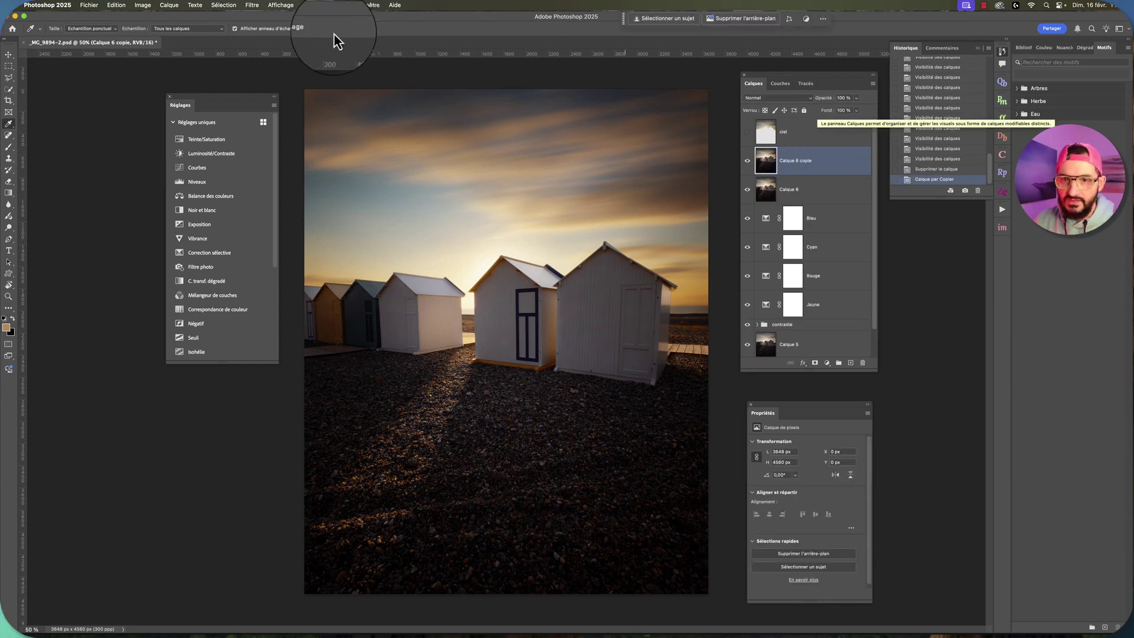
left_click(251, 6)
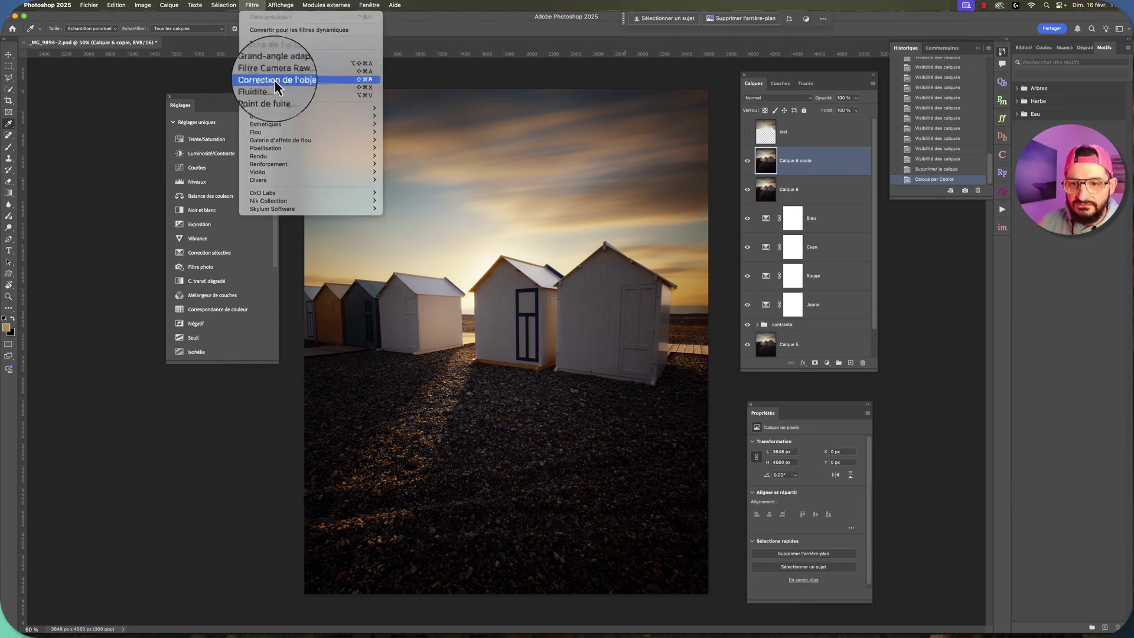
left_click(293, 71)
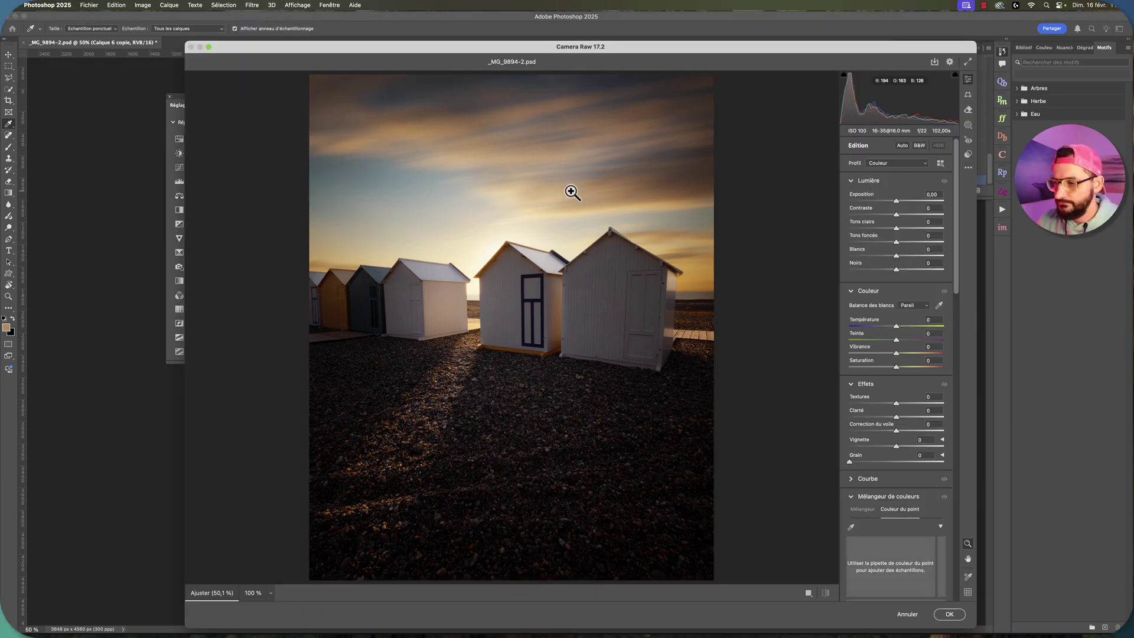
- Tint the Shadows colour-grading wheel toward blue, refine hue and saturation, then cancel
scroll(878, 274, "down", 5)
scroll(878, 273, "down", 5)
scroll(876, 273, "down", 1)
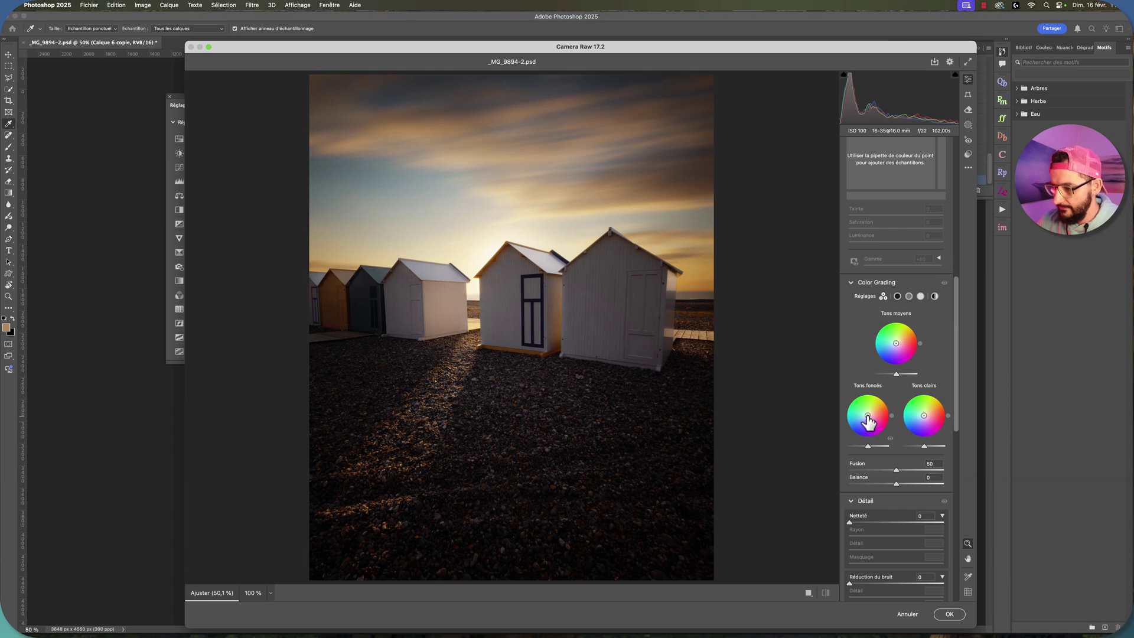
left_click_drag(868, 420, 865, 418)
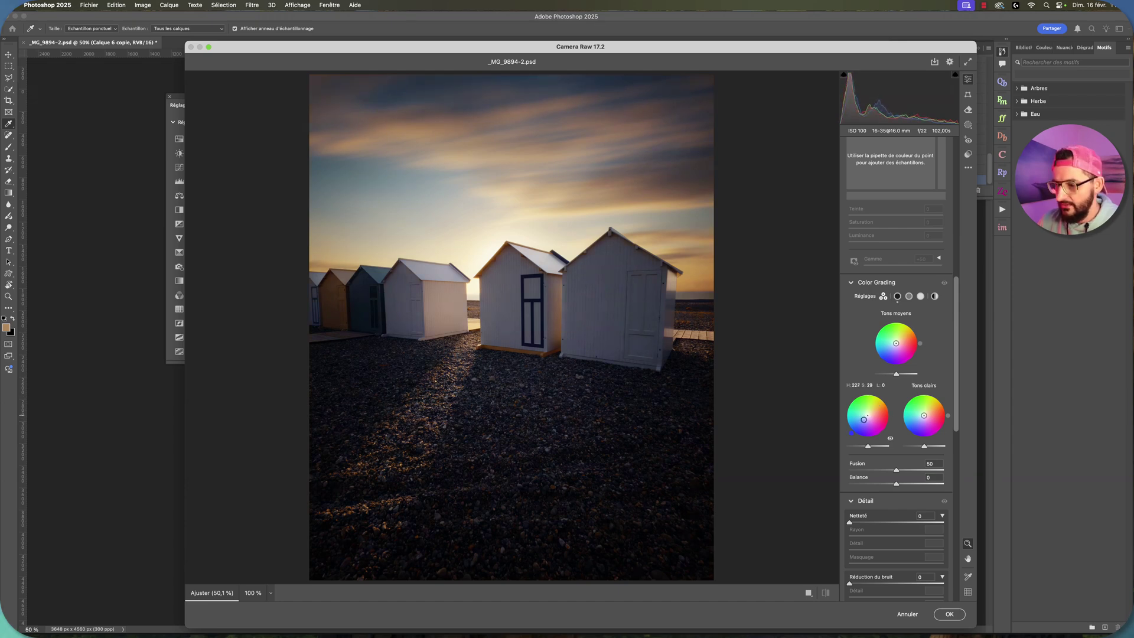
mouse_move(864, 419)
left_mouse_down()
mouse_move(847, 437)
mouse_move(862, 426)
left_mouse_up()
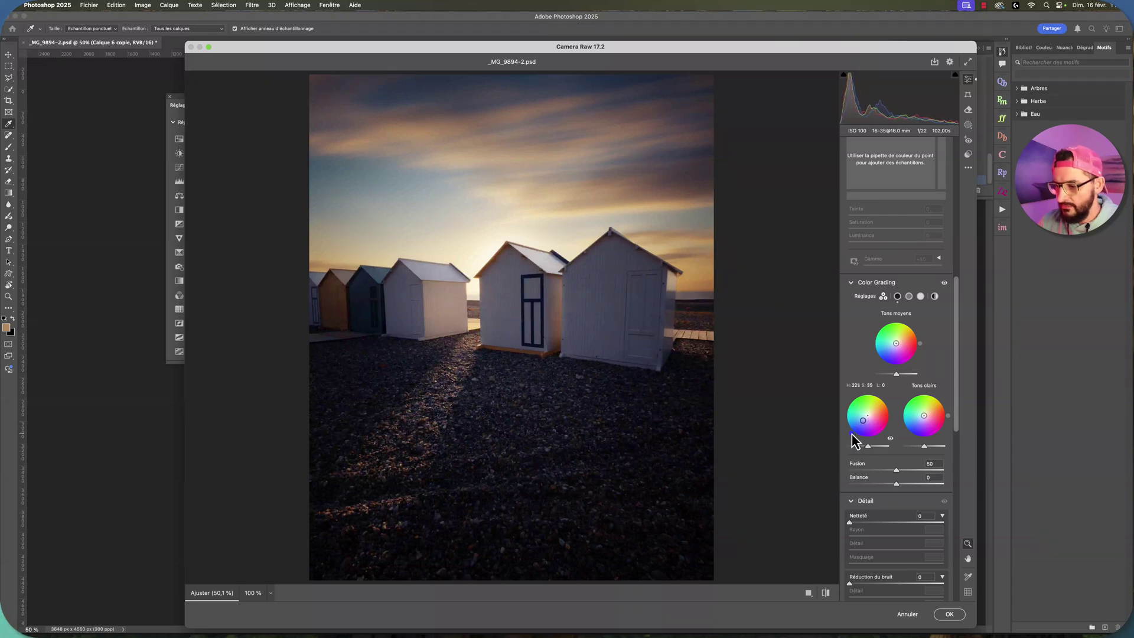
left_click_drag(852, 434, 851, 434)
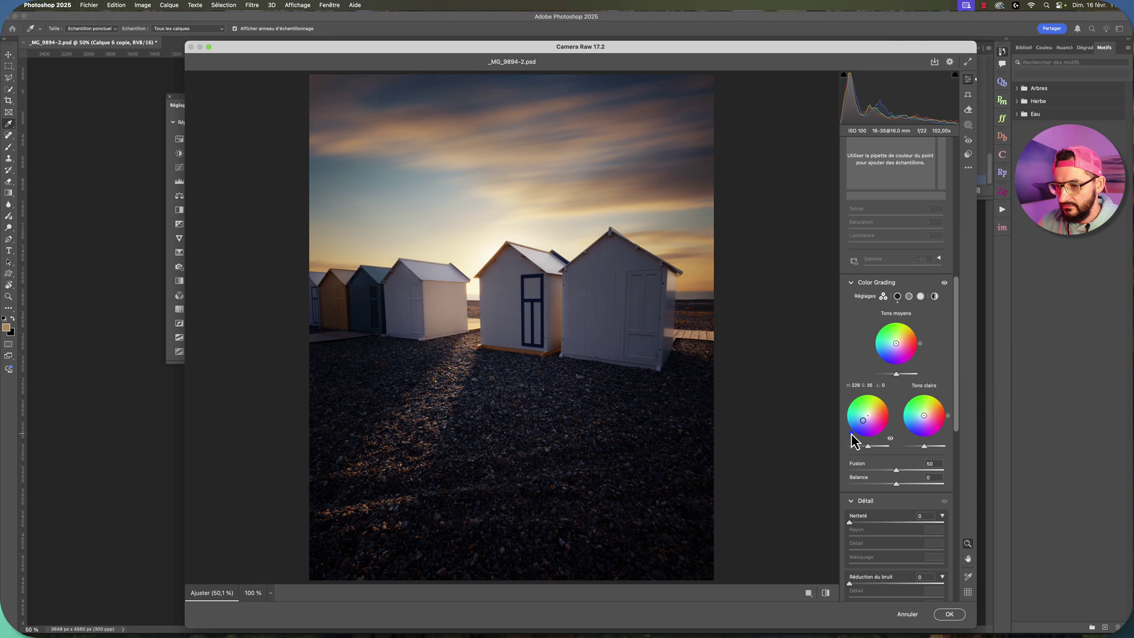
left_click_drag(852, 440, 863, 425)
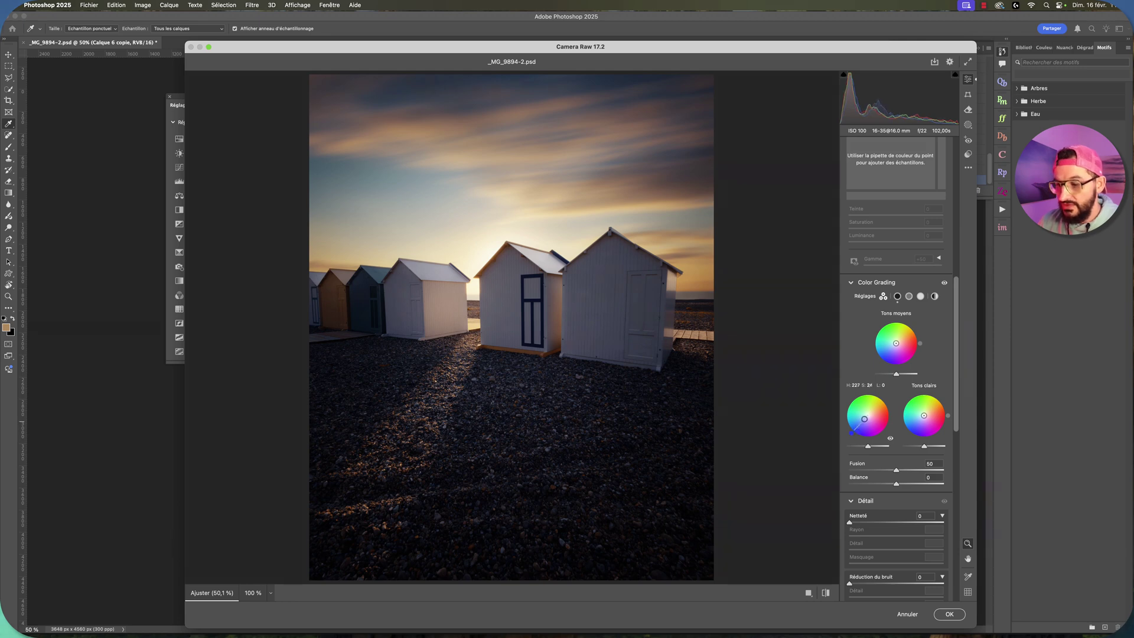
left_click_drag(863, 420, 863, 420)
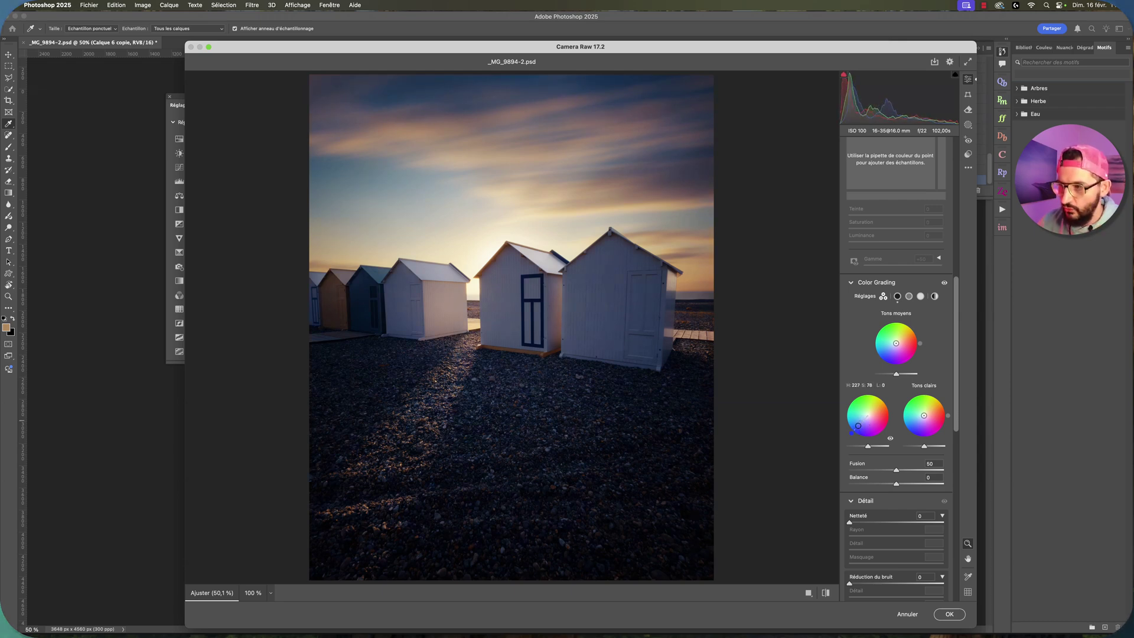
left_click_drag(860, 423, 864, 420)
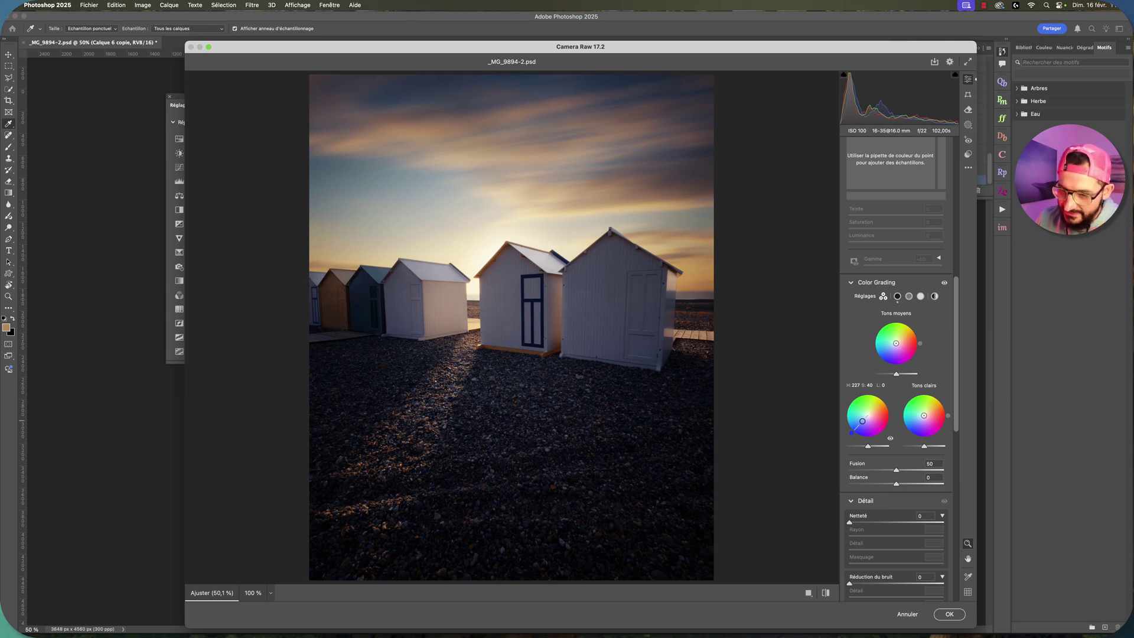
left_click_drag(863, 421, 861, 423)
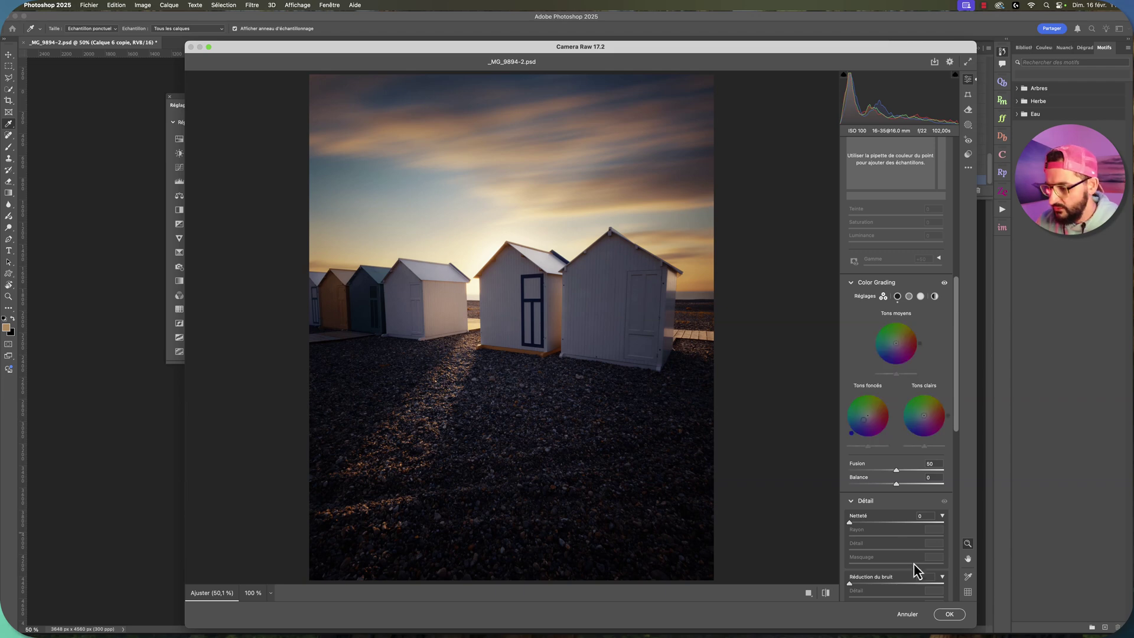
left_click(910, 615)
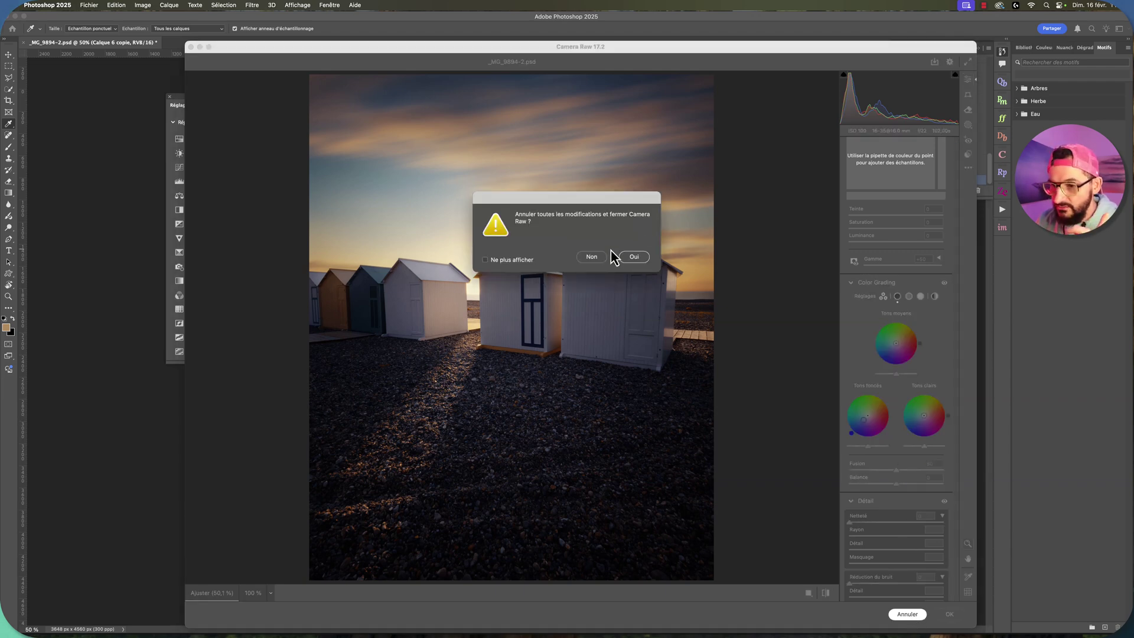
- Discard Camera Raw edits, duplicate Calque 6 copie into a new document and convert it to Lab
left_click(632, 257)
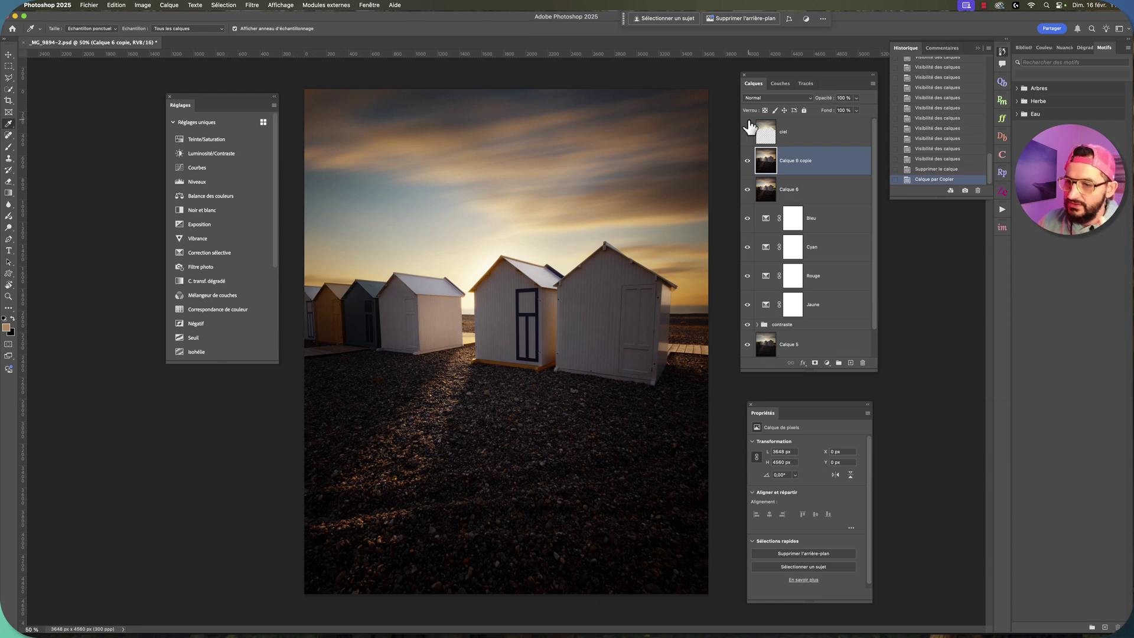
right_click(826, 157)
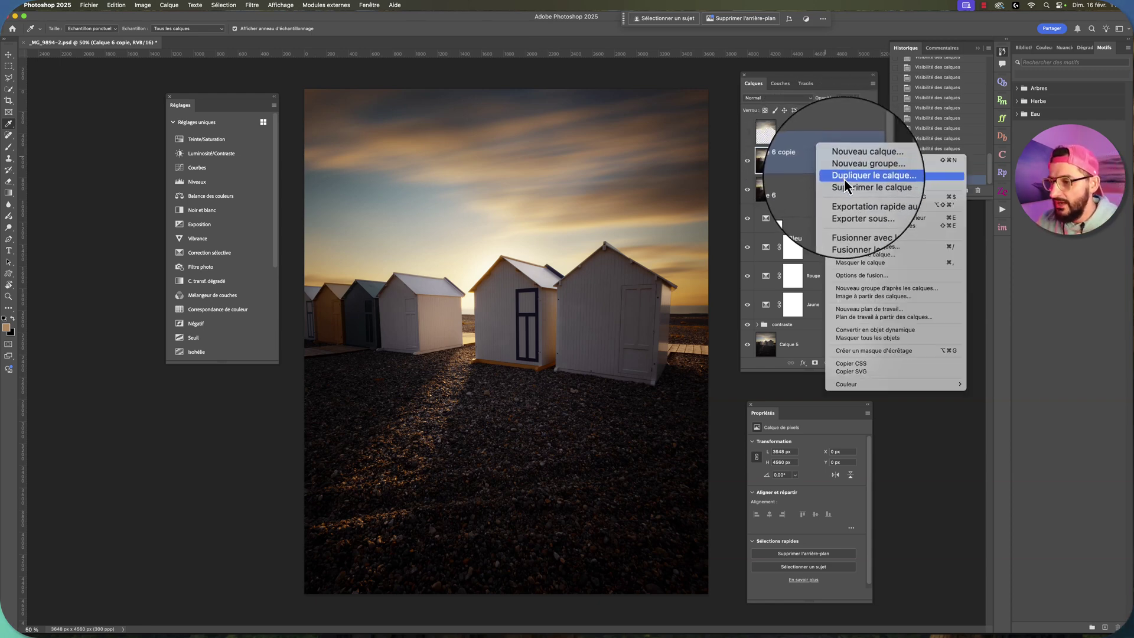
left_click(844, 178)
left_click(558, 306)
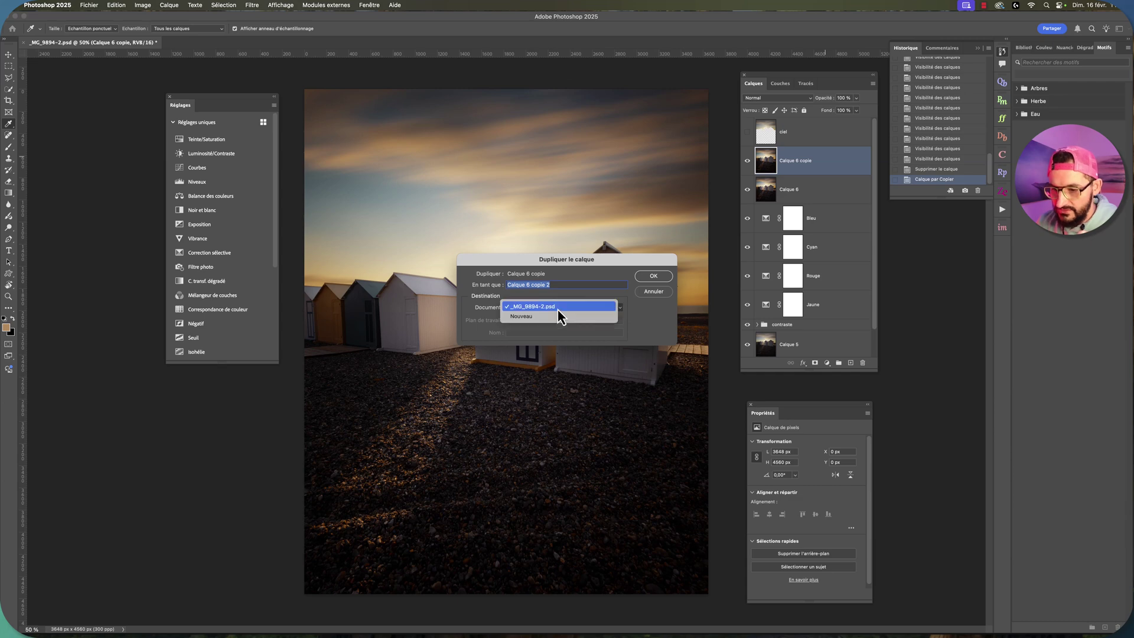
left_click(561, 320)
left_click(655, 277)
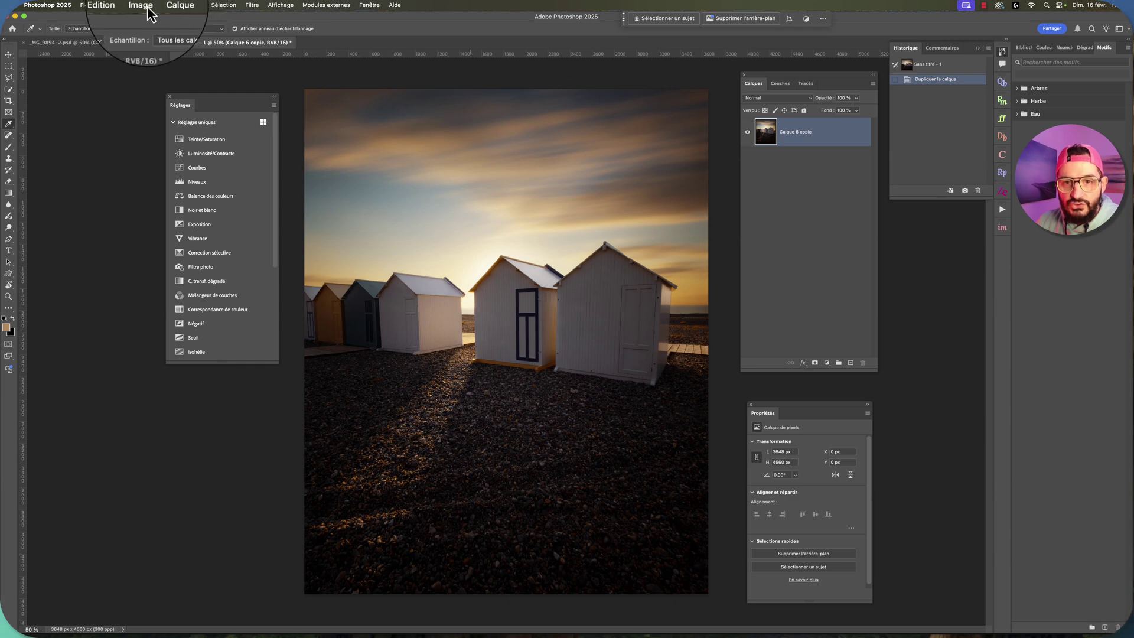
left_click(147, 10)
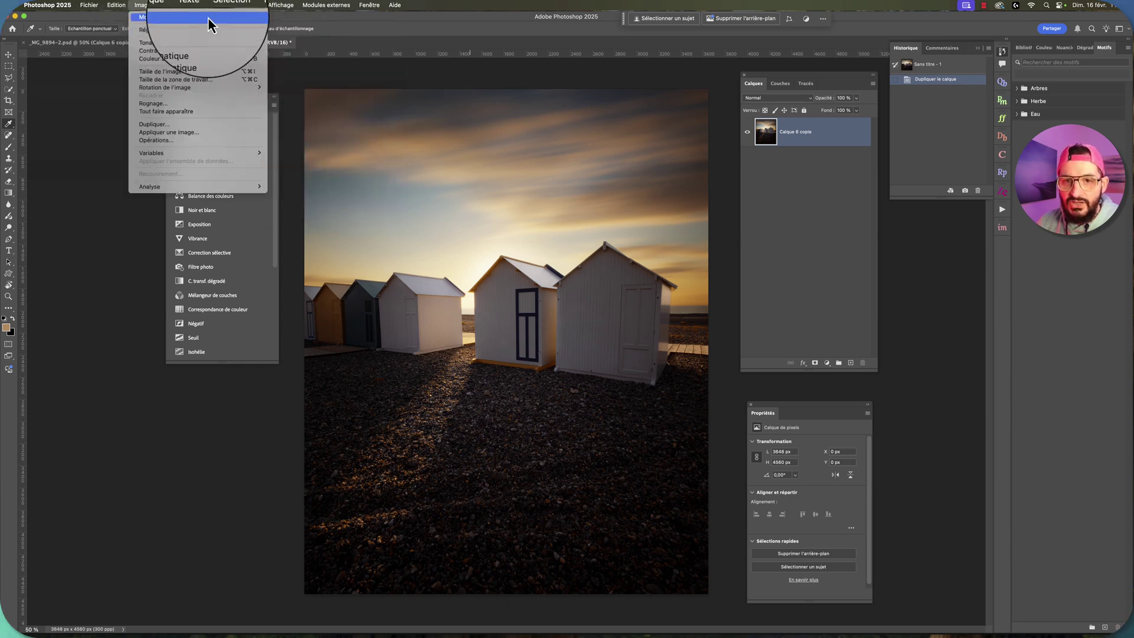
mouse_move(154, 16)
left_click(307, 66)
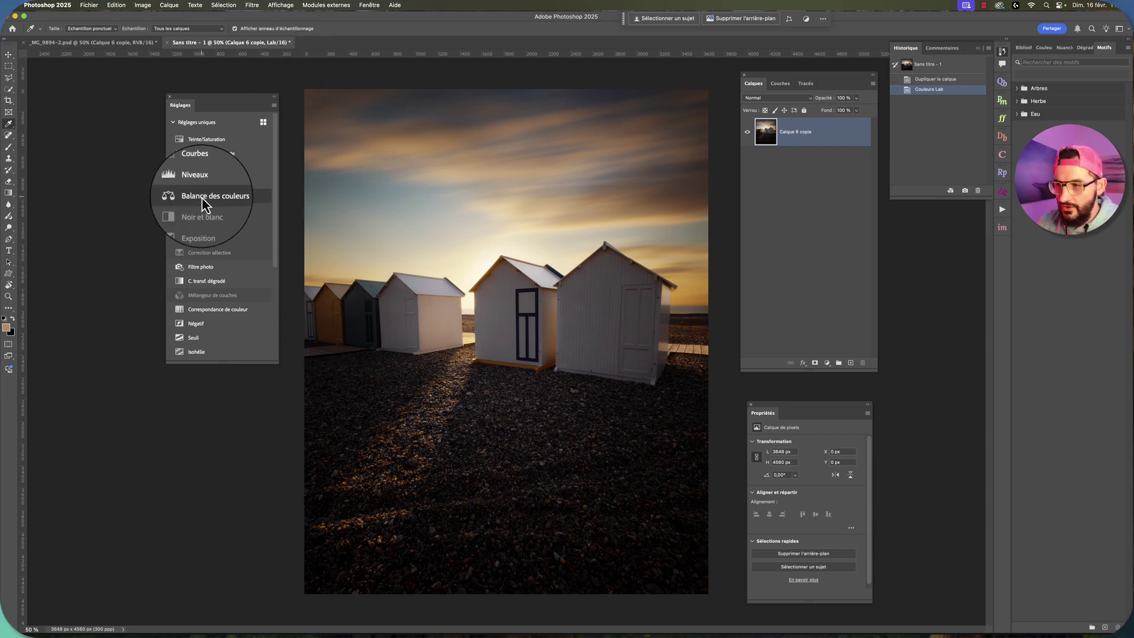
- Add a Balance des couleurs adjustment layer targeting Tons foncés
left_click(196, 199)
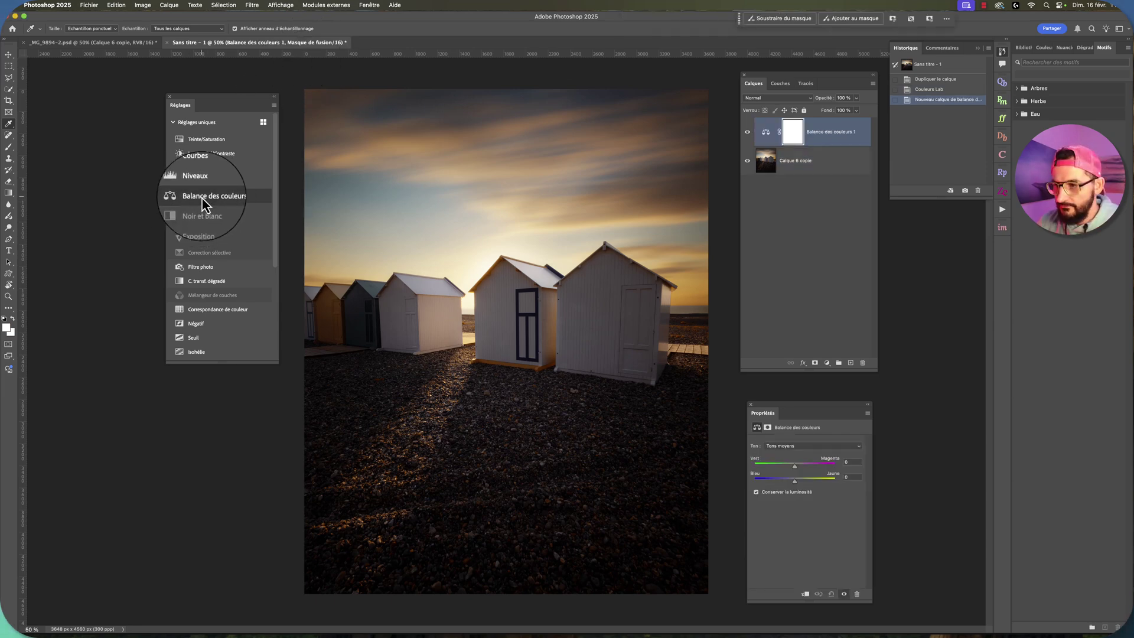
left_click_drag(809, 405, 808, 393)
left_click(809, 435)
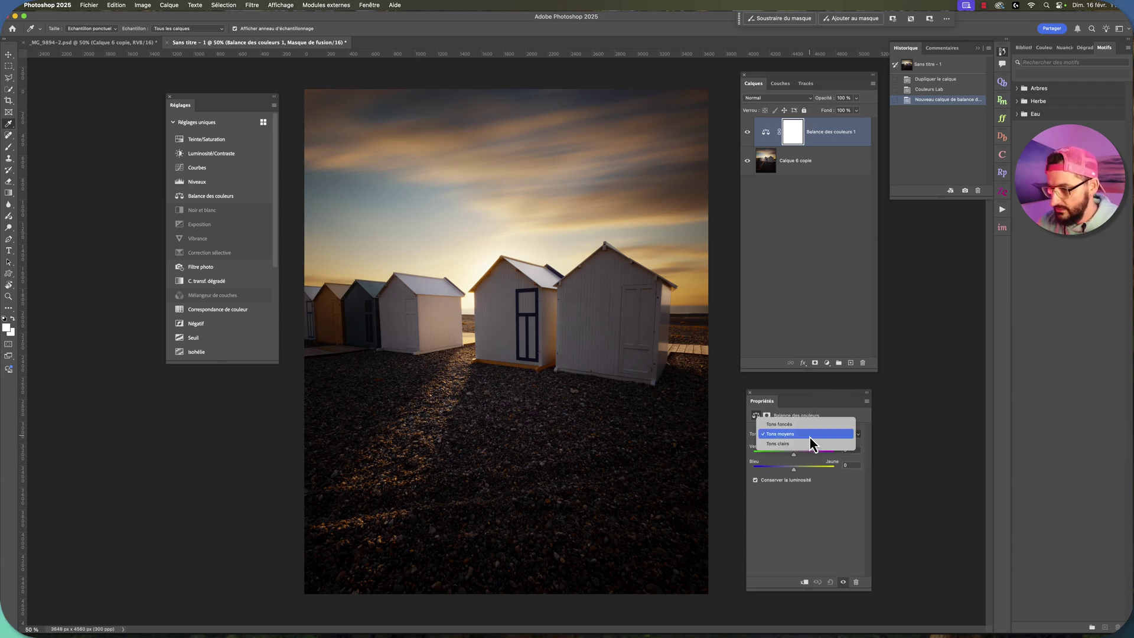
left_click(800, 425)
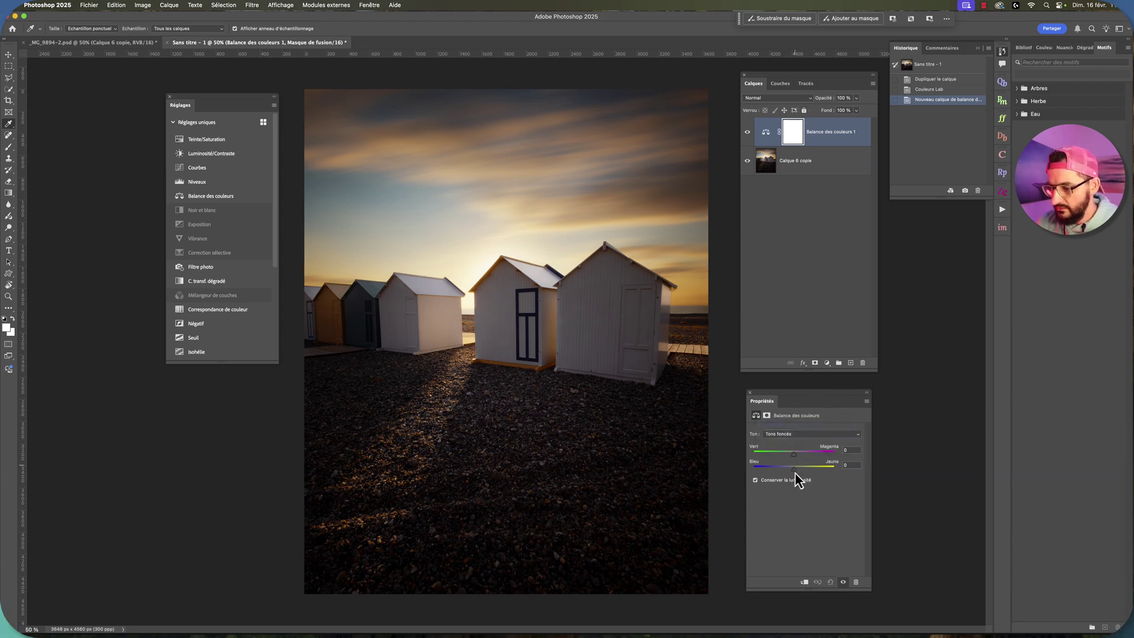
- Shift the shadows toward blue with a slight green nudge, then flatten the image
left_click_drag(794, 468, 792, 468)
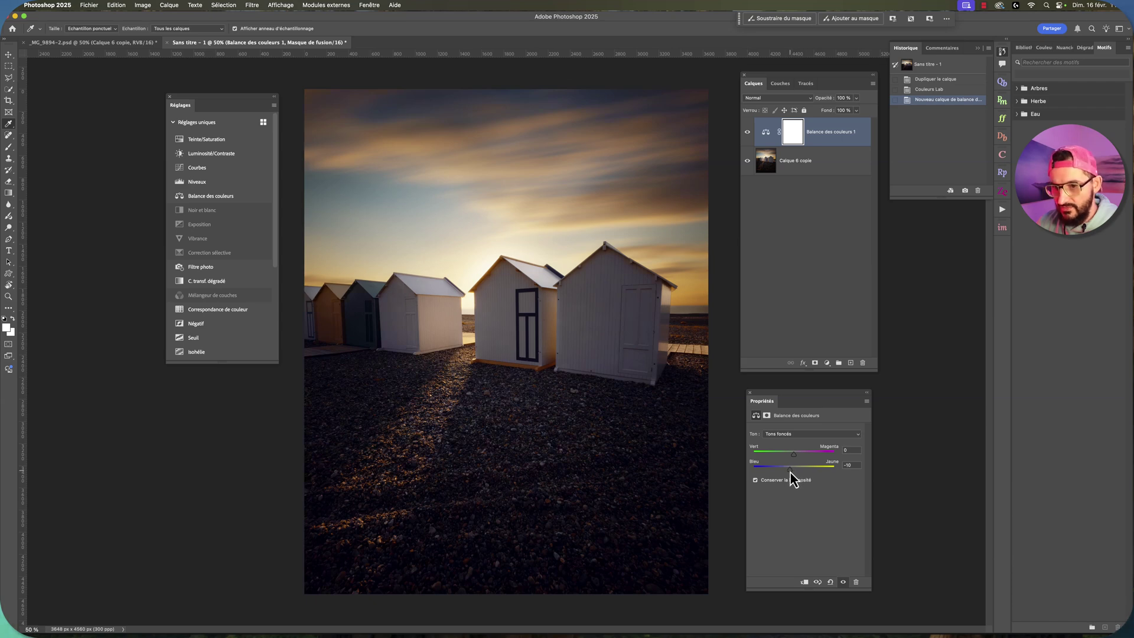
left_click_drag(788, 471, 788, 471)
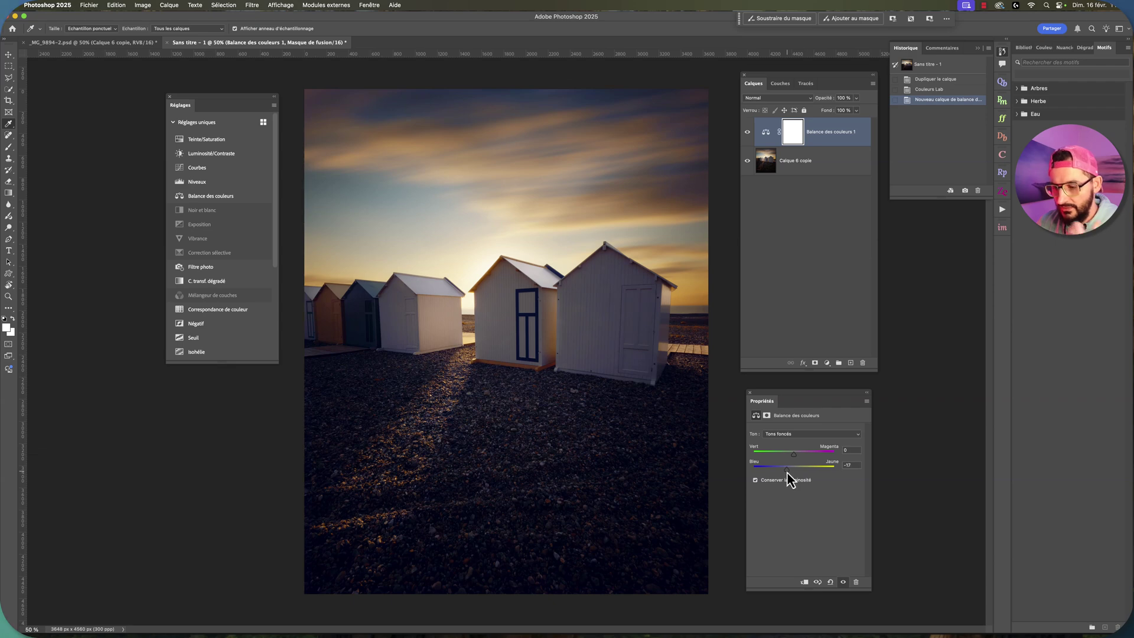
left_click_drag(787, 472, 787, 471)
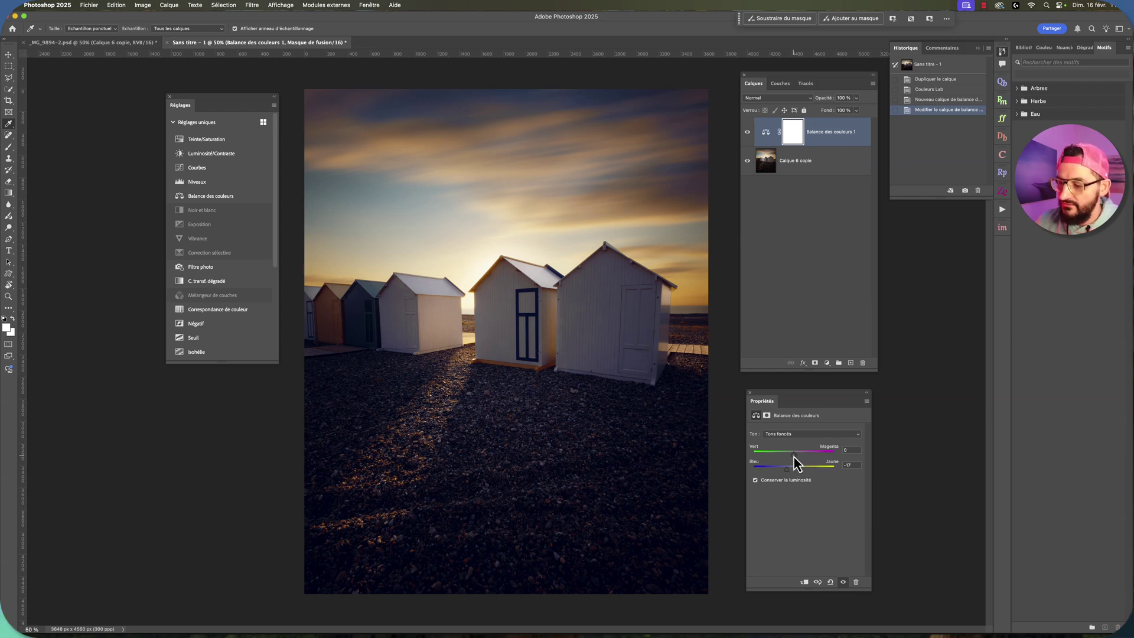
left_click_drag(791, 456, 789, 459)
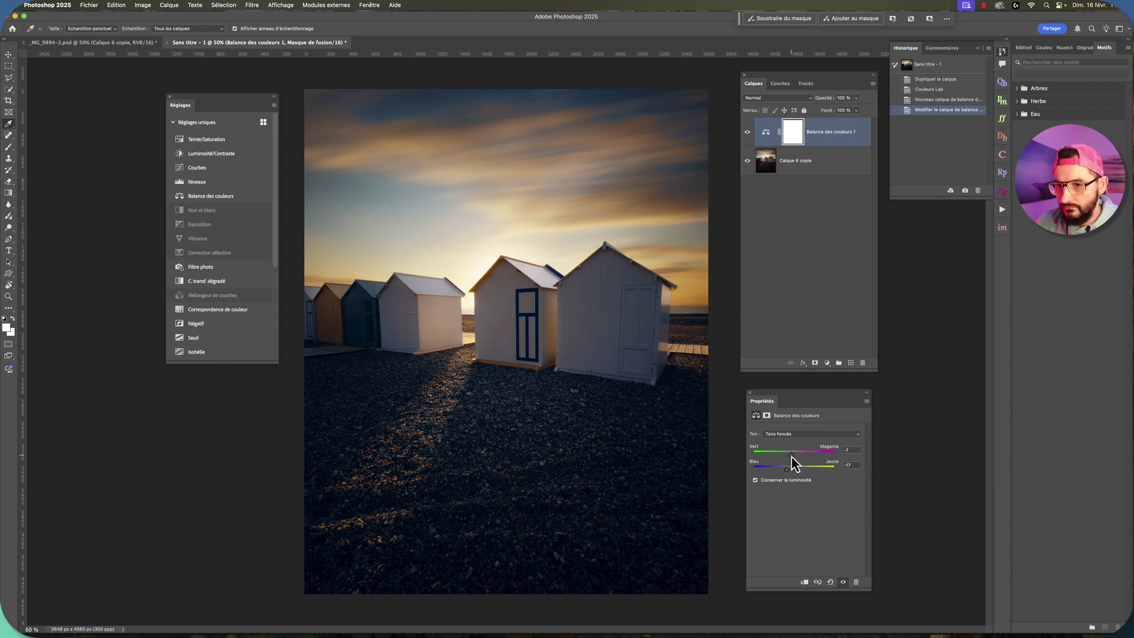
left_click_drag(785, 471, 788, 471)
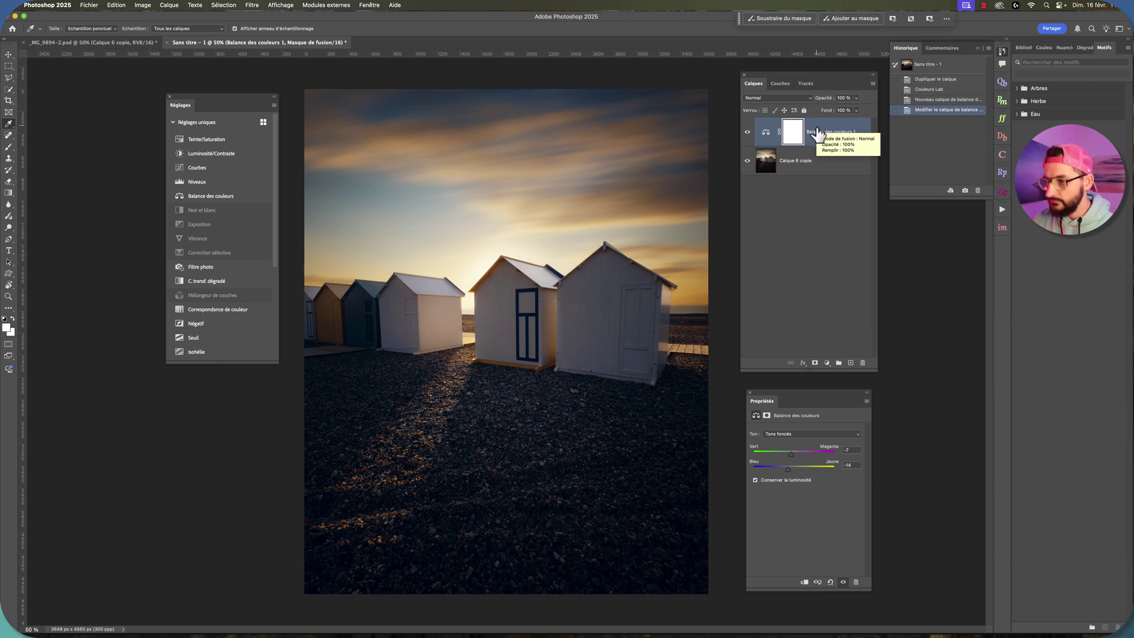
left_click(873, 83)
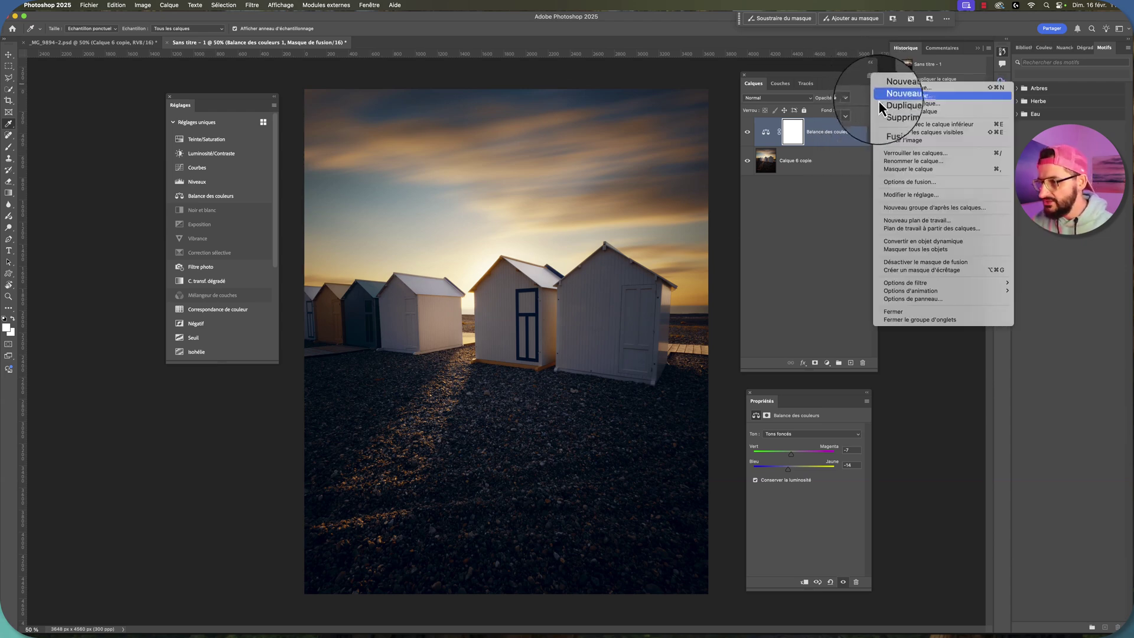
left_click(899, 140)
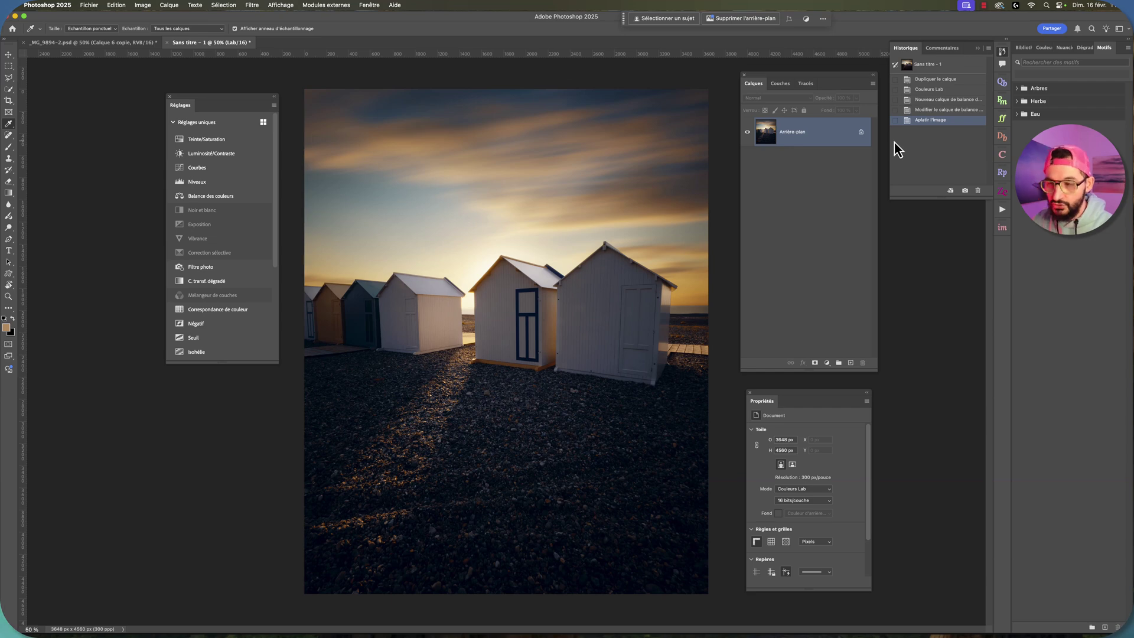
- Select the whole flattened Lab image and return to the _MG_9894-2.psd document
key("super+a")
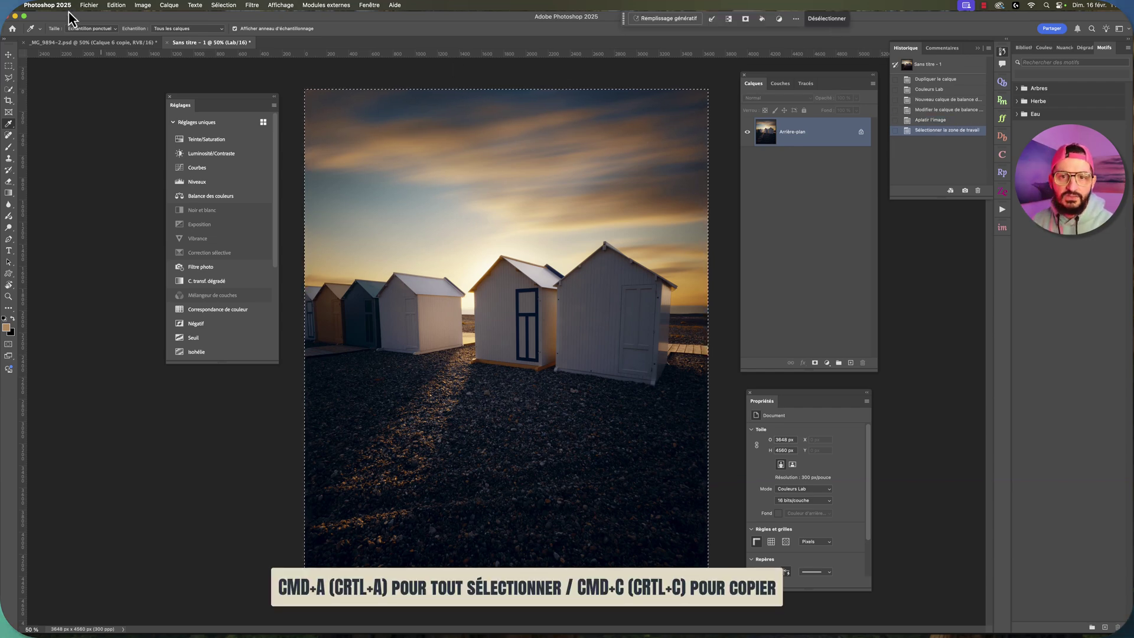
left_click(87, 44)
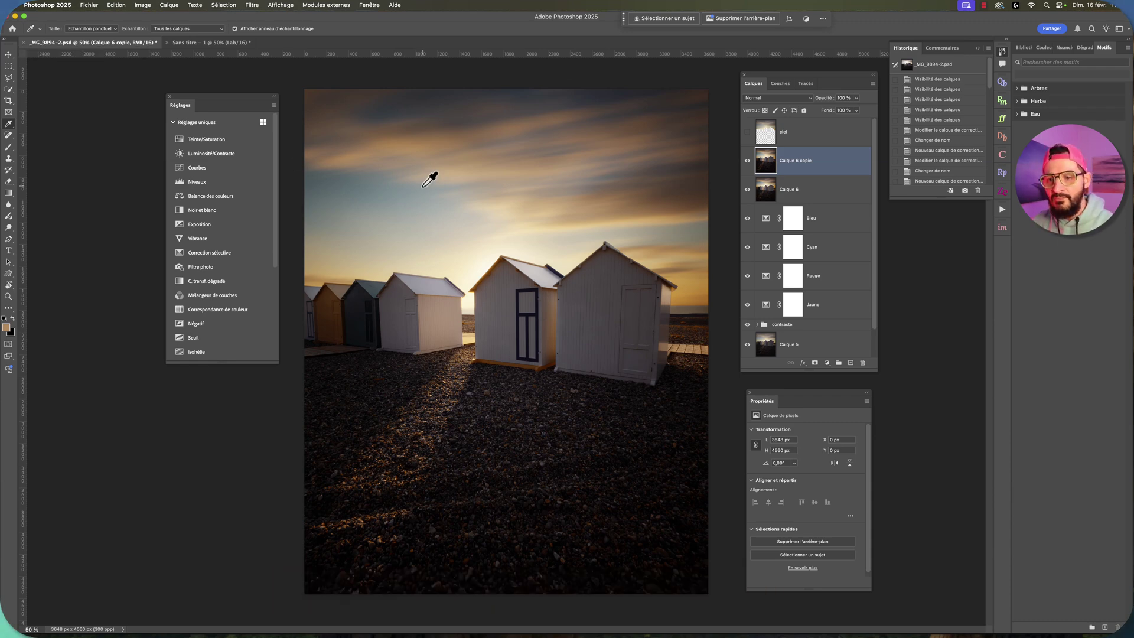
- Paste the Lab image as Calque 7 and toggle it on and off to compare
key("super+v")
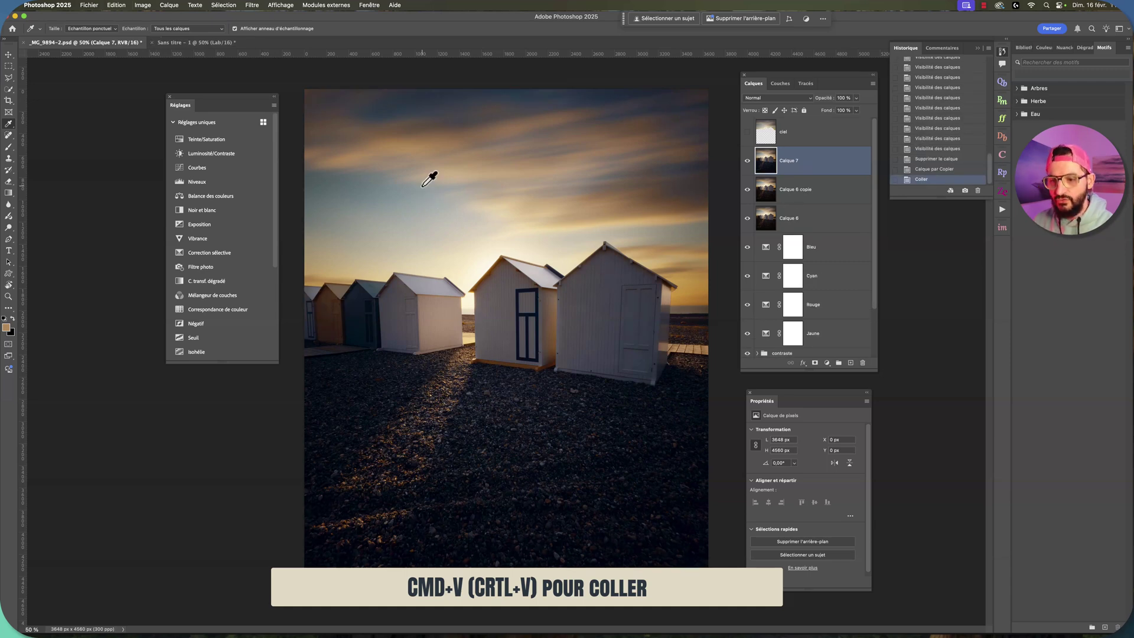
left_click(748, 162)
left_click(748, 162)
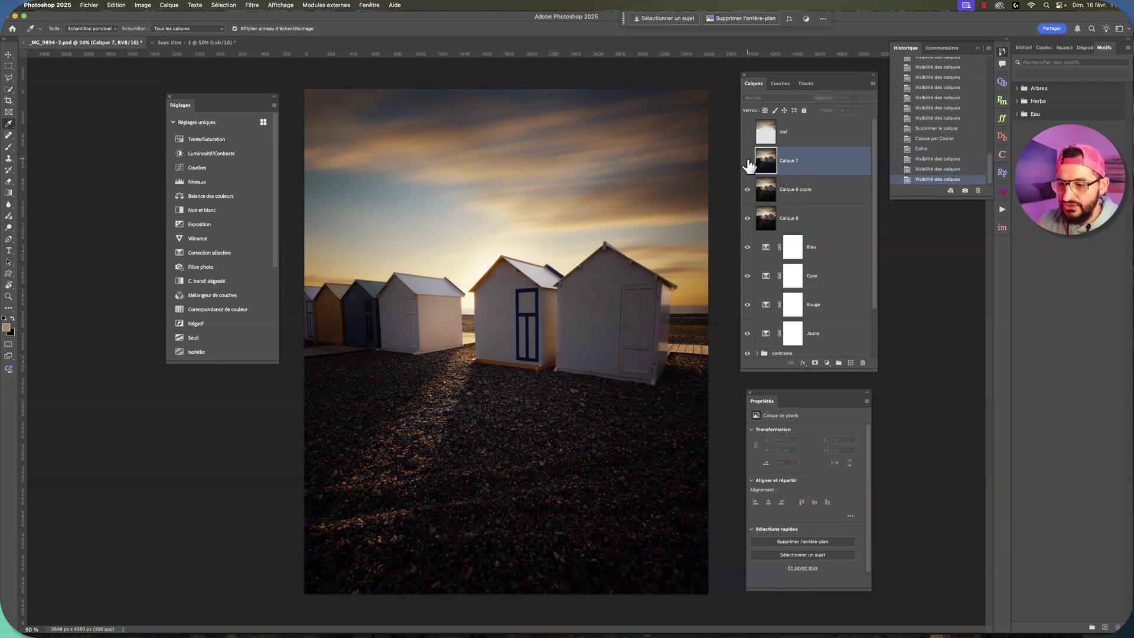
left_click(748, 163)
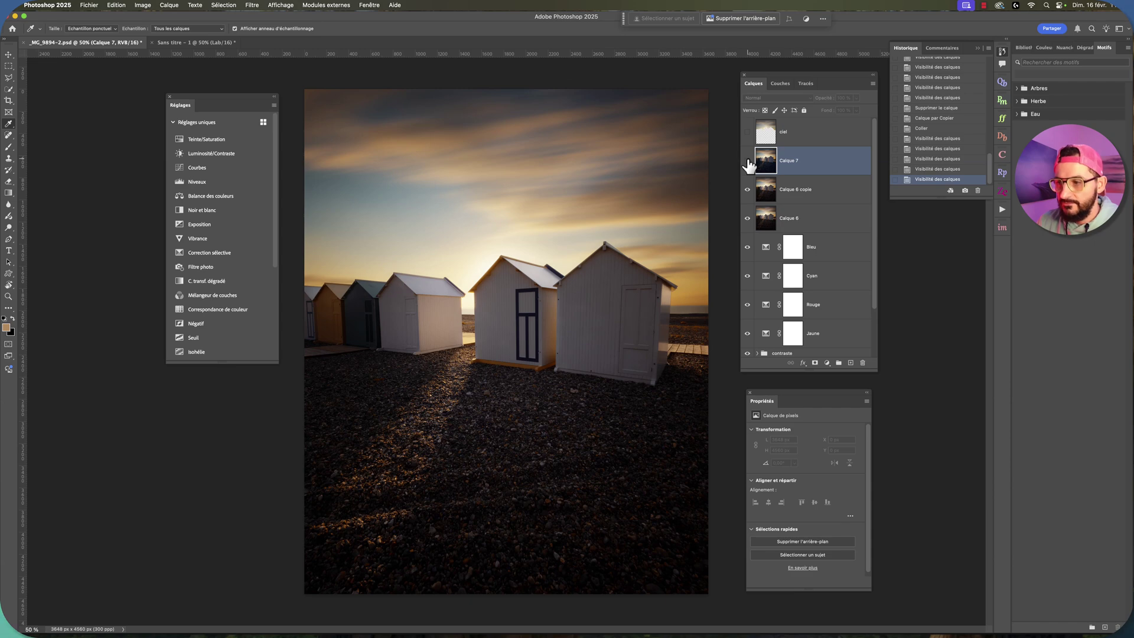
left_click(748, 162)
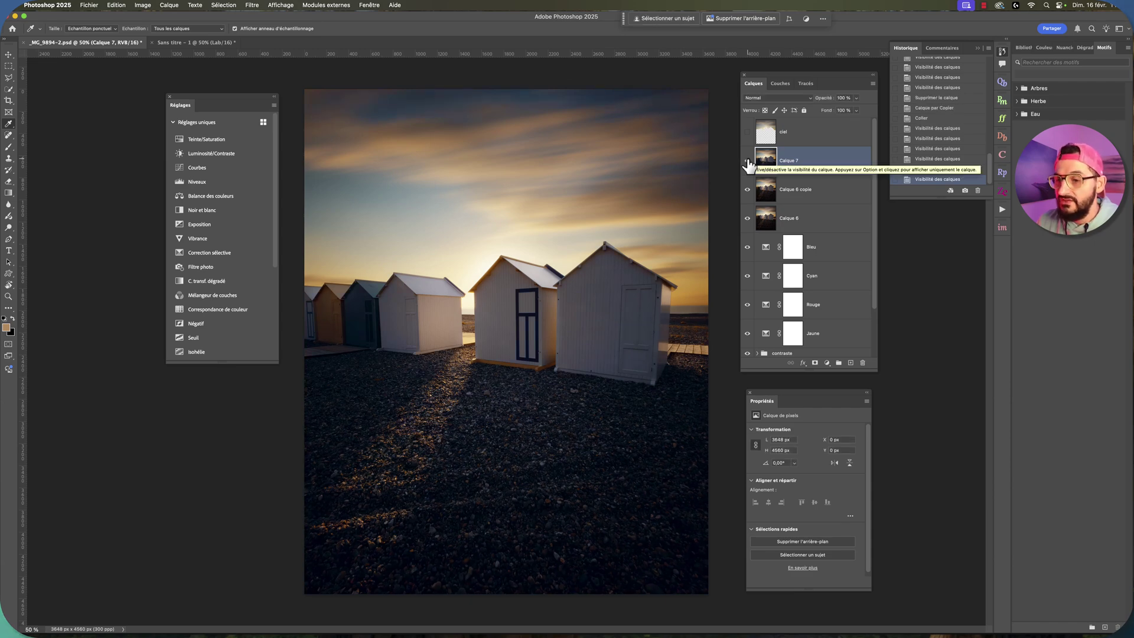
left_click(748, 162)
left_click(748, 162)
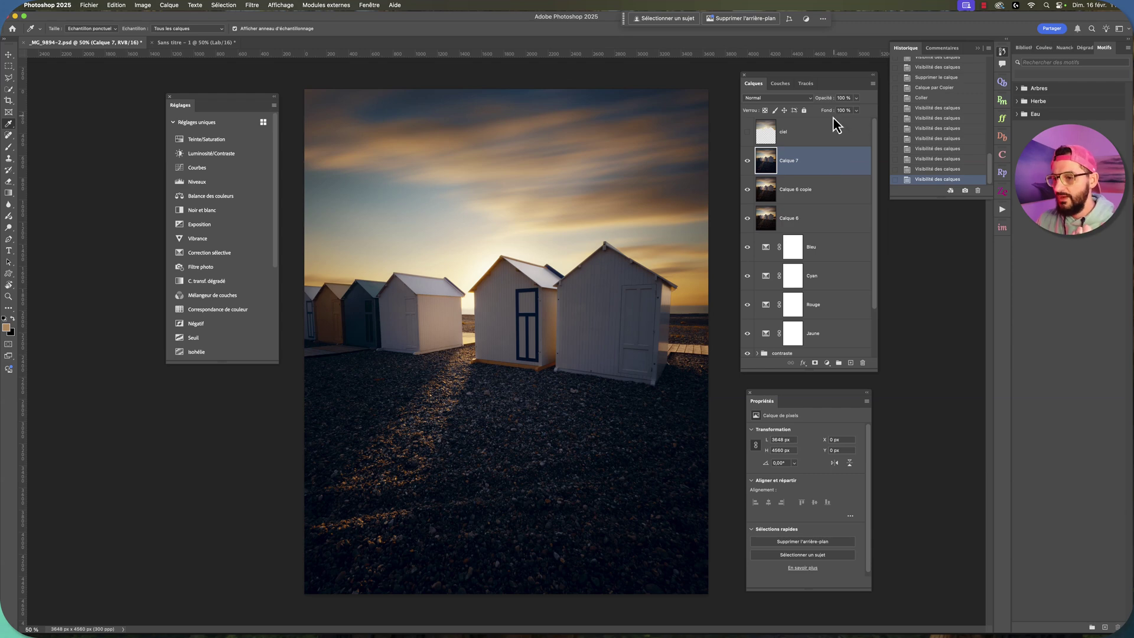
- Set Calque 7's opacity to 70% and toggle it to compare the blend
left_click(856, 98)
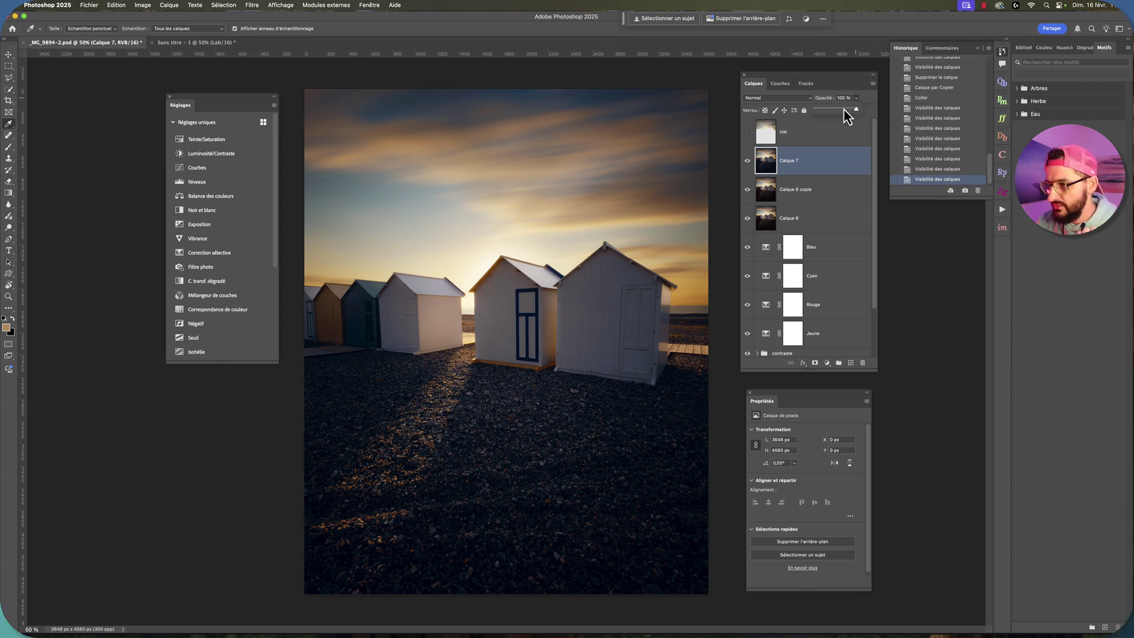
left_click(844, 109)
left_click_drag(845, 109, 845, 110)
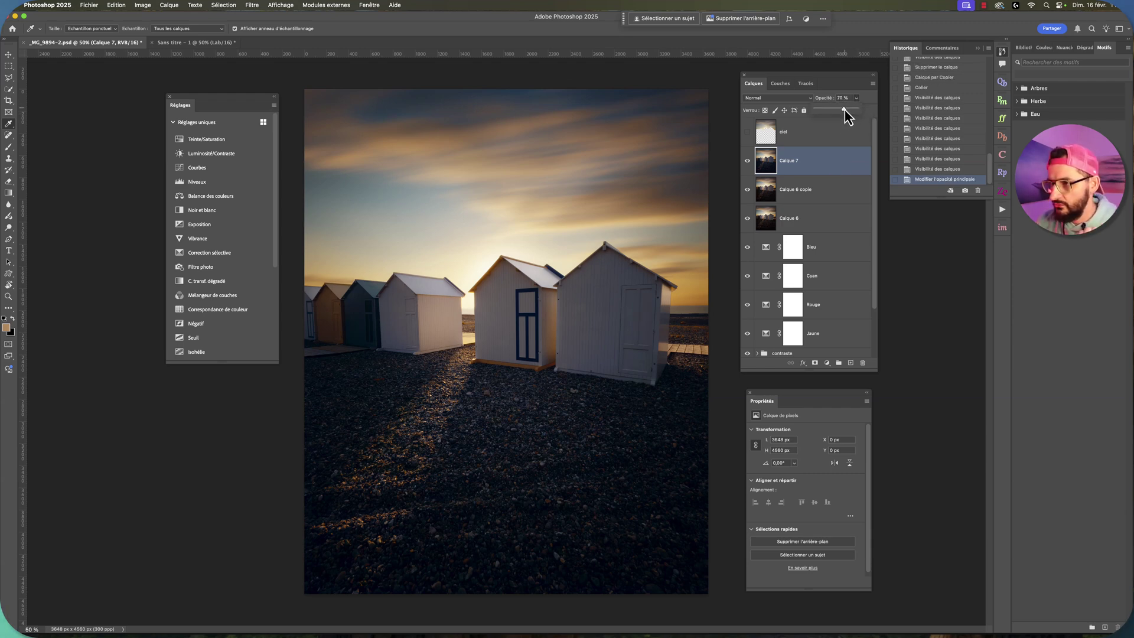
left_click(747, 161)
left_click(747, 162)
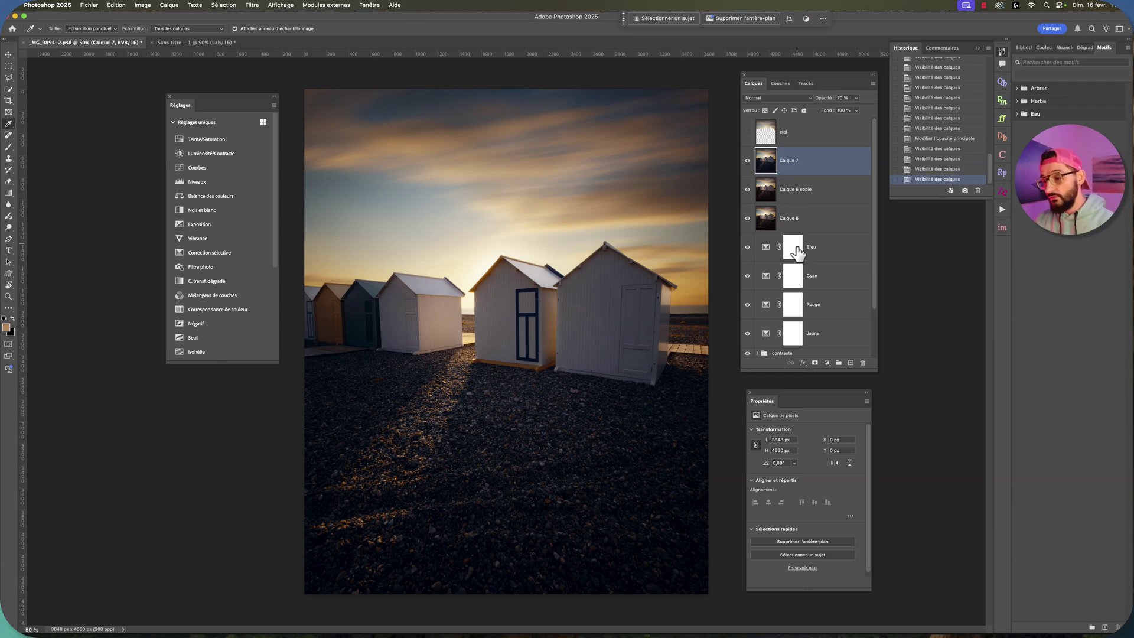
- Group layers Calque 6 copie through Jaune into a new group and rename it
scroll(827, 284, "down", 2)
left_click(834, 282, "shift")
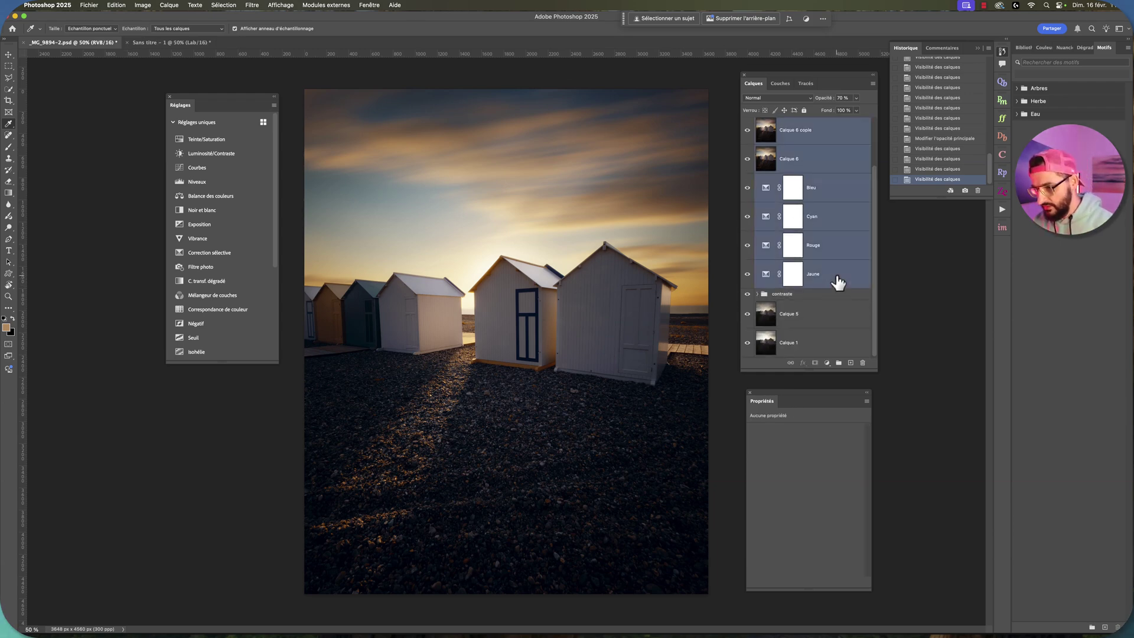
left_click(838, 363)
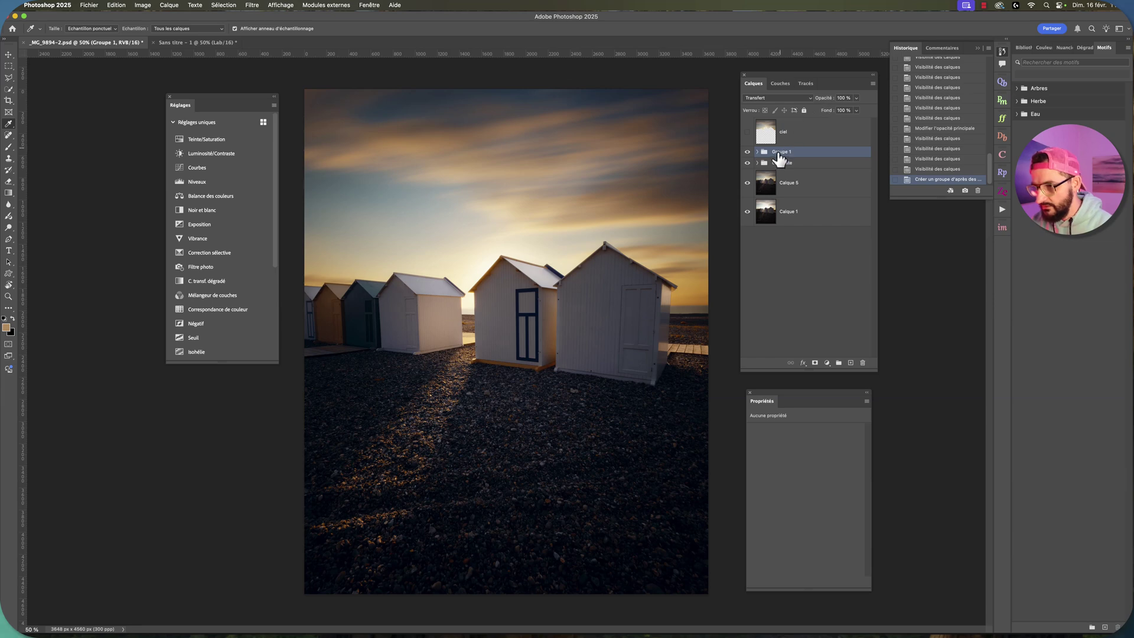
double_click(778, 152)
key("BackSpace")
type("colorimétrie")
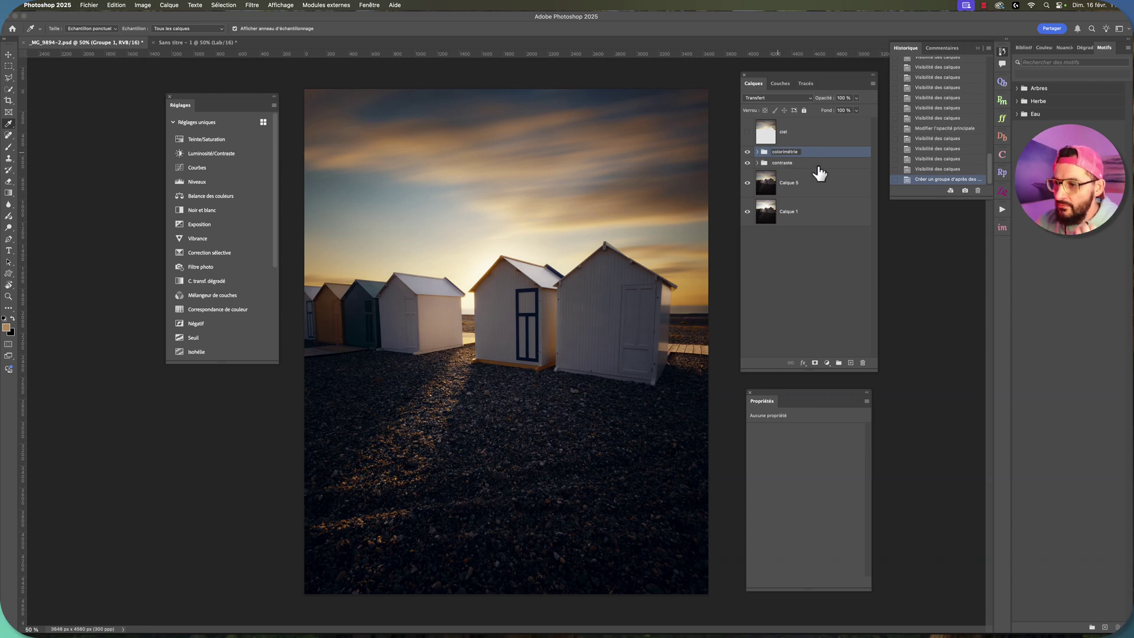
left_click(815, 165)
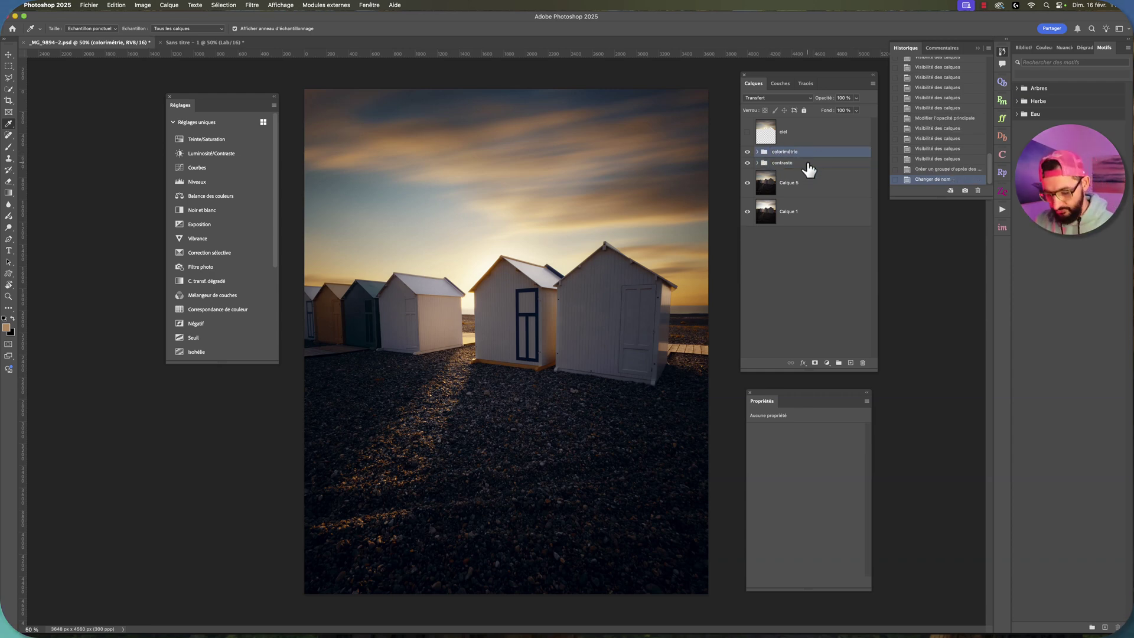
- Name the two groups 'contraste lumiere' and 'contraste de couleur', then select both
double_click(781, 163)
key("Right")
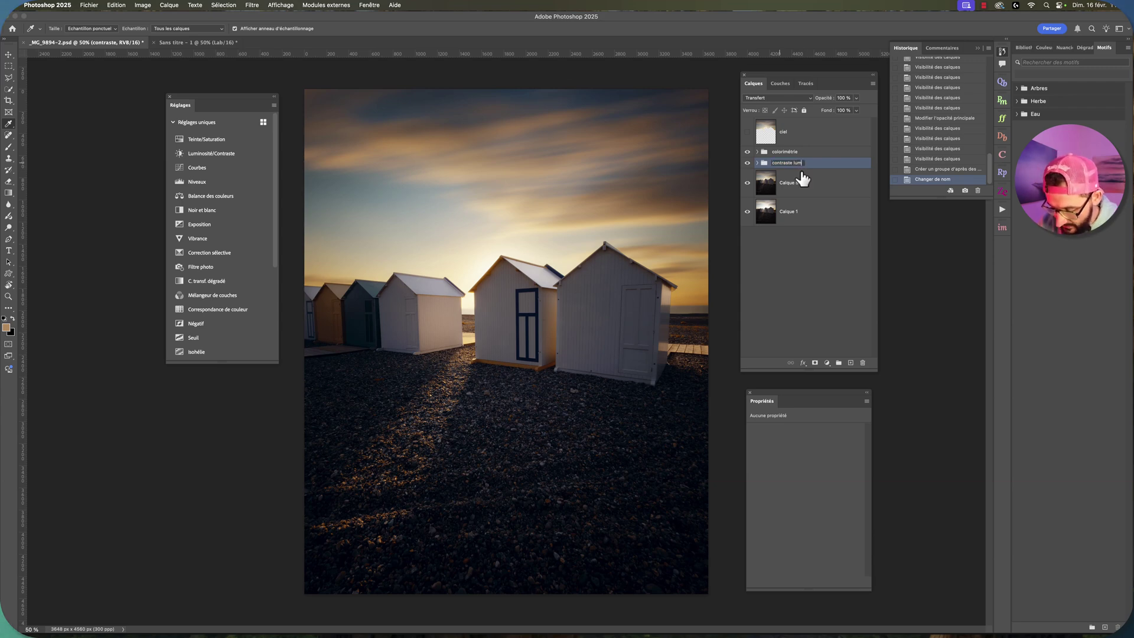
type("iere")
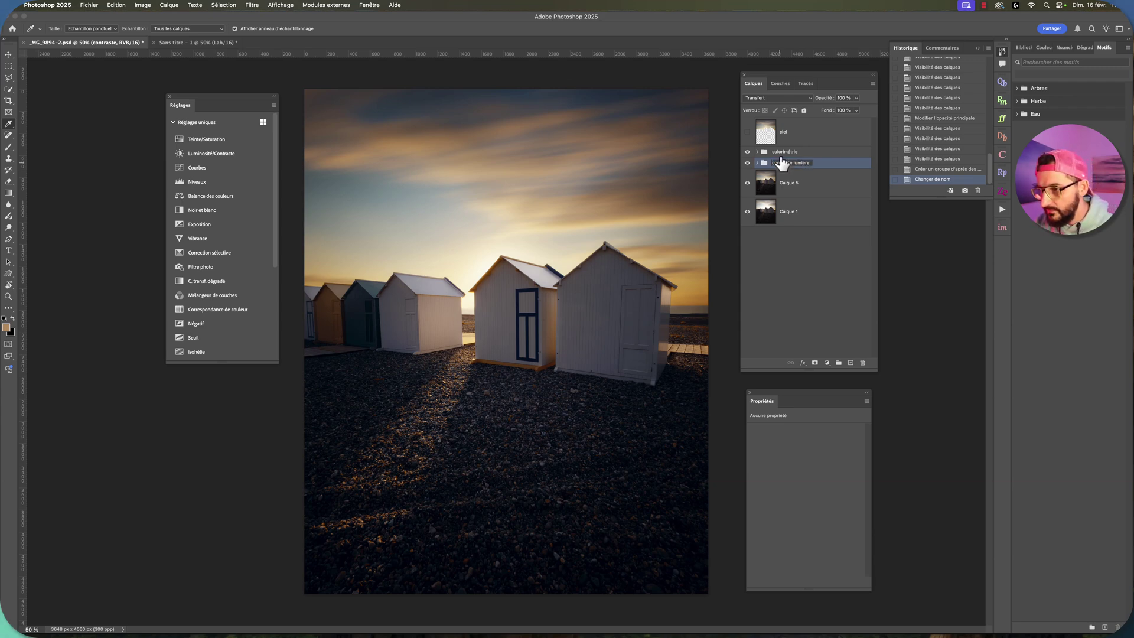
double_click(778, 152)
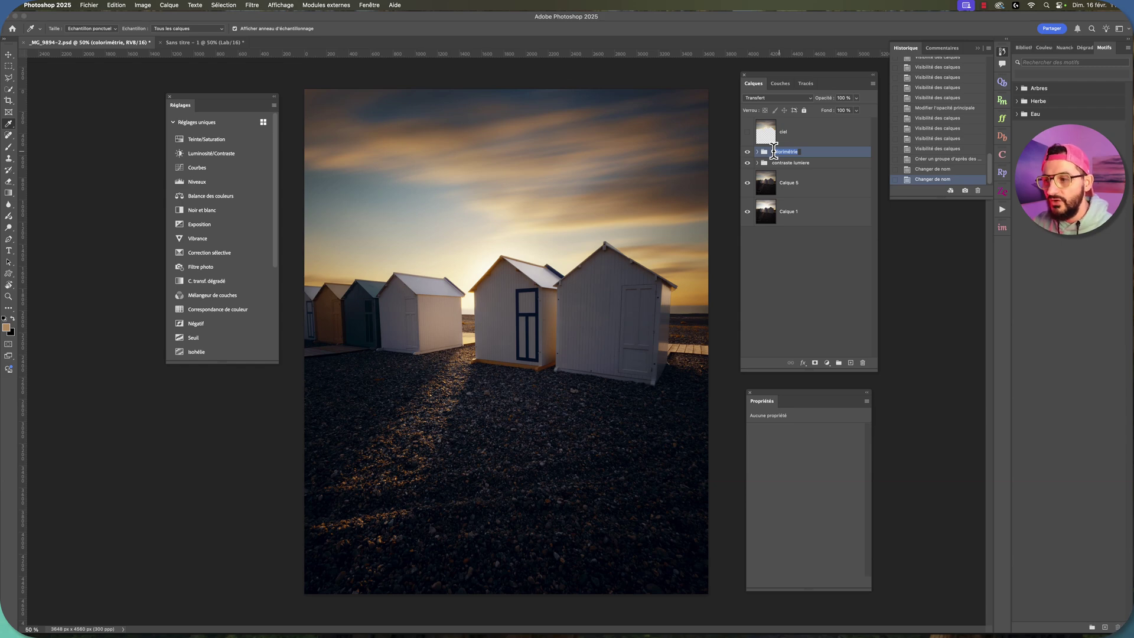
type("teinte")
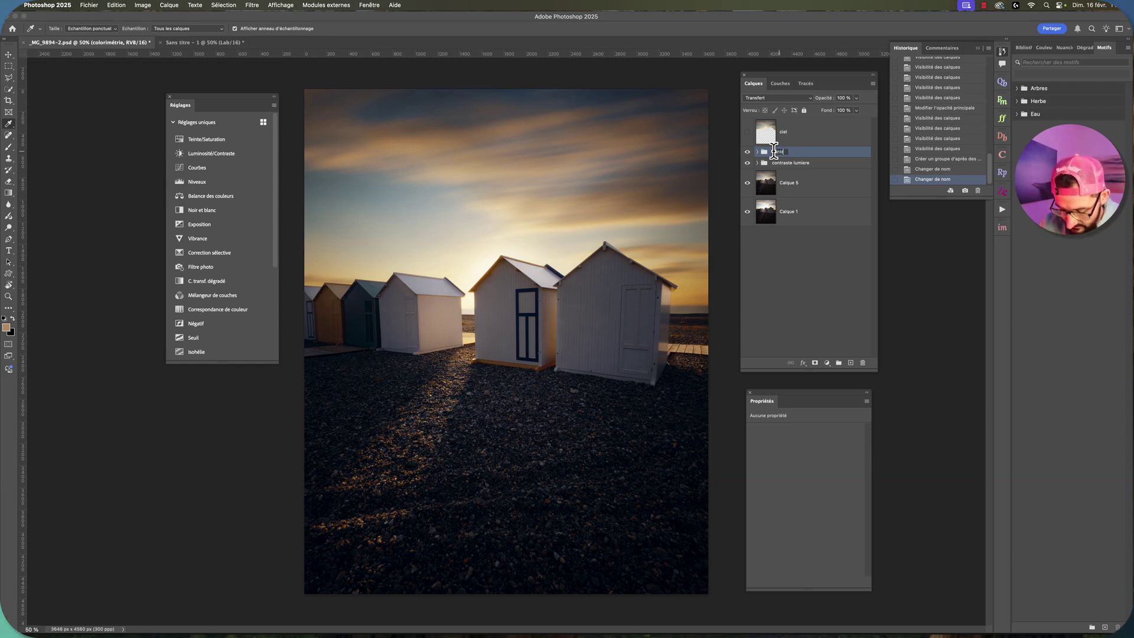
type("raste de couleur")
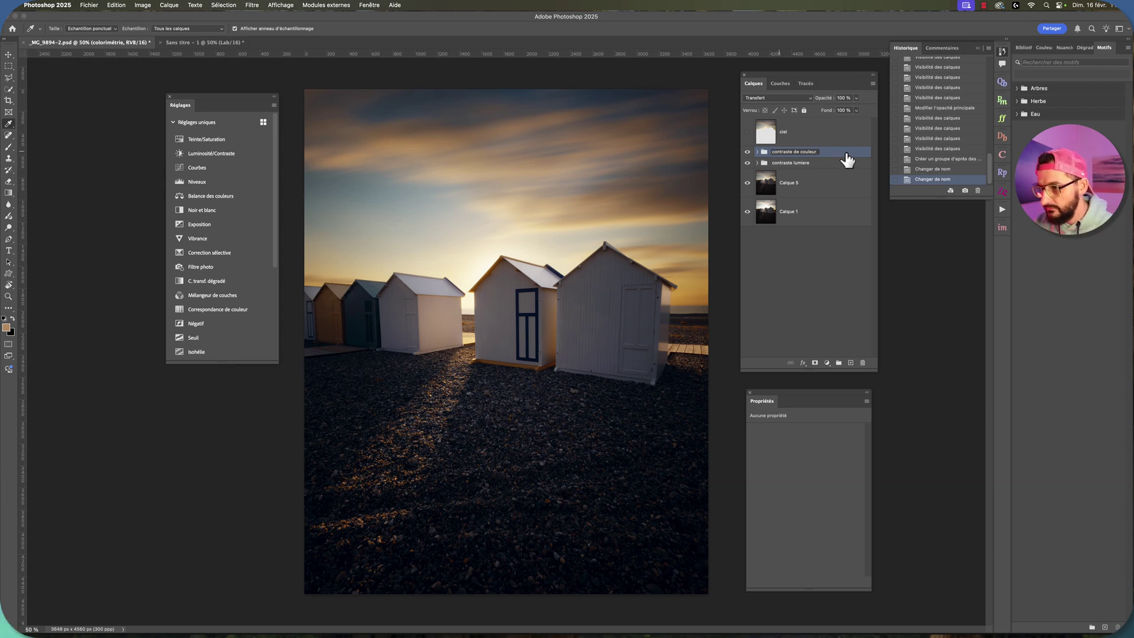
key("Return")
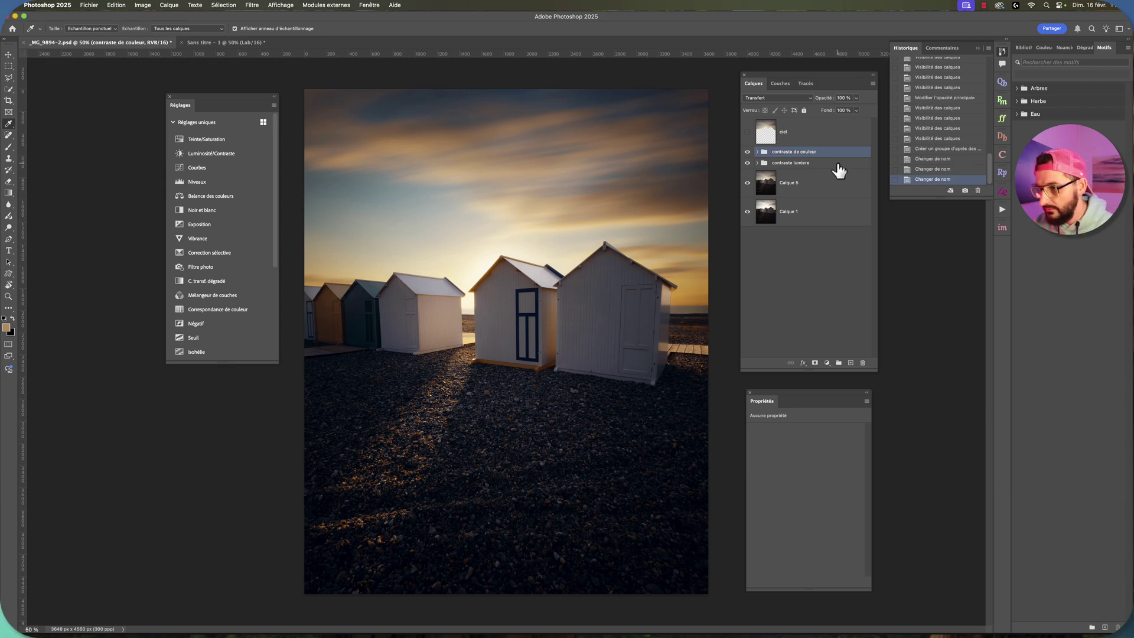
left_click(838, 167, "shift")
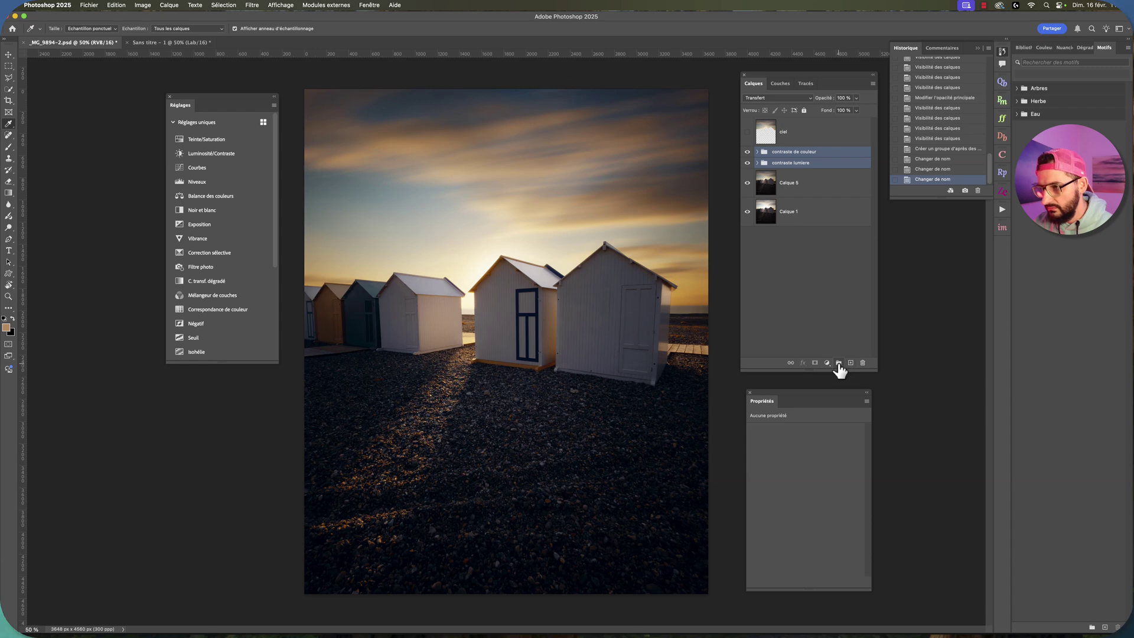
- Nest both contrast groups in a new parent group named 'contraste'
left_click(838, 364)
double_click(779, 152)
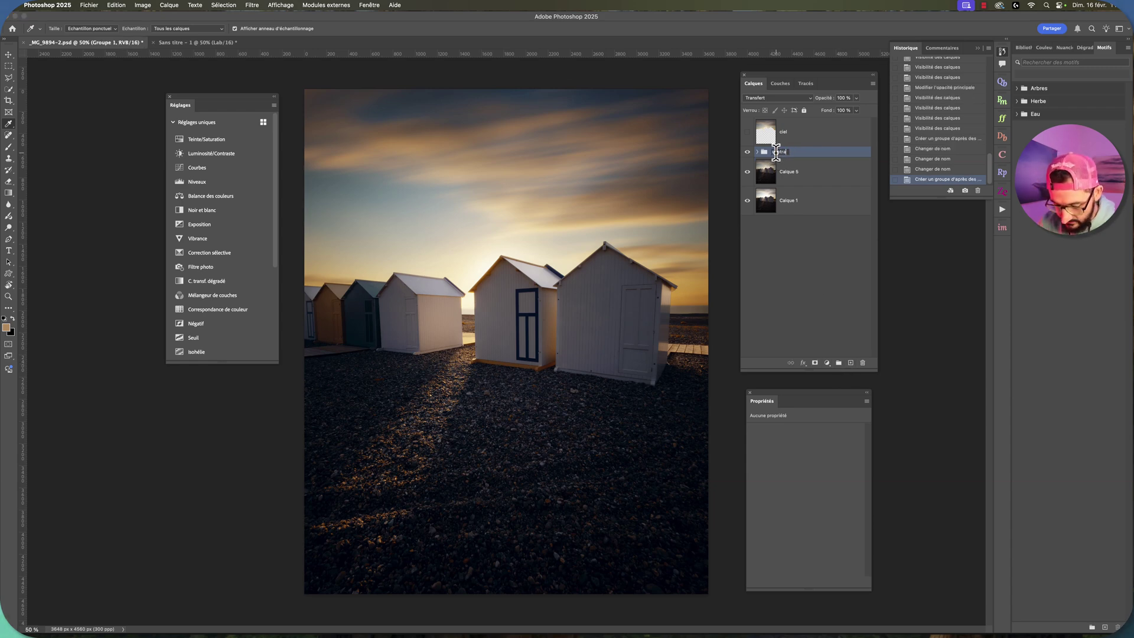
type("contraste")
key("Return")
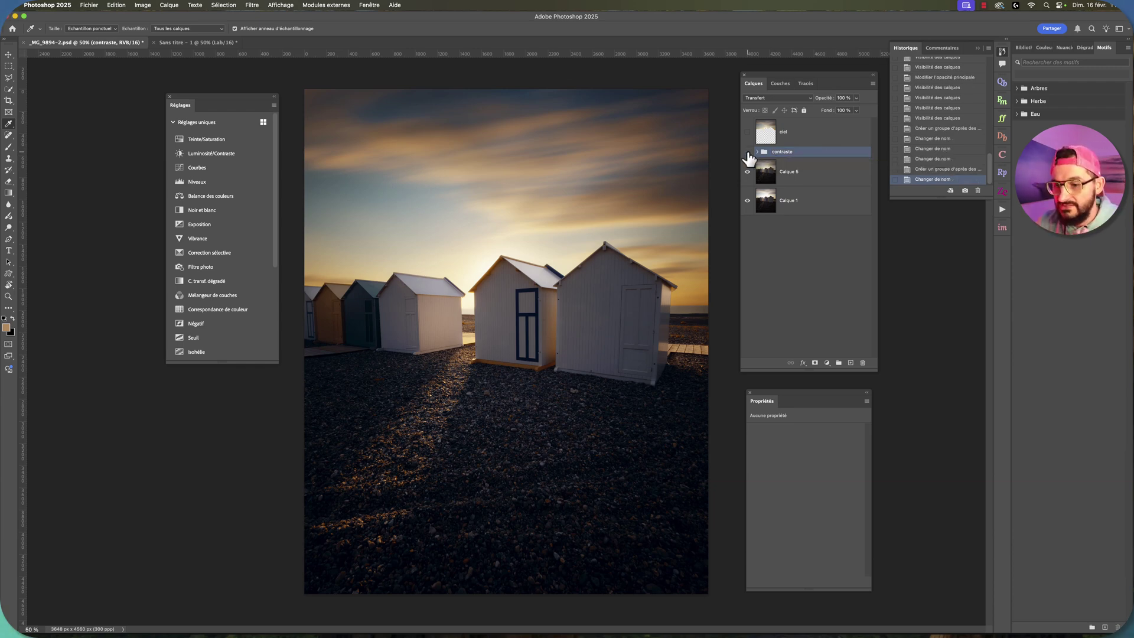
- Toggle the contraste group's visibility off and on to compare the photo
left_click(747, 153)
left_click(747, 153)
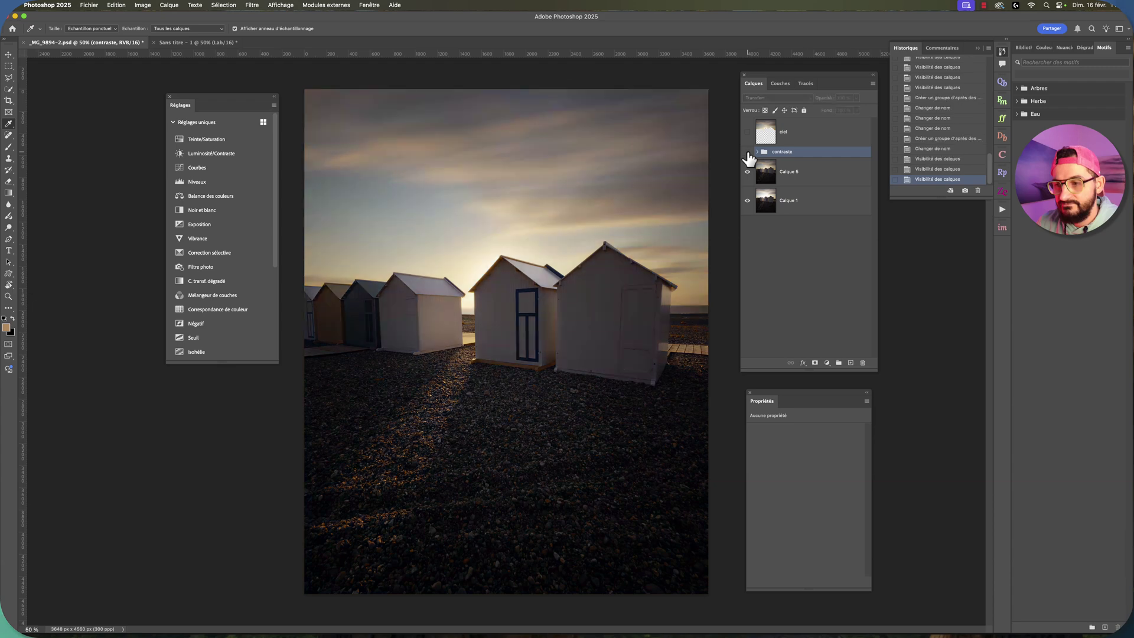
left_click(747, 152)
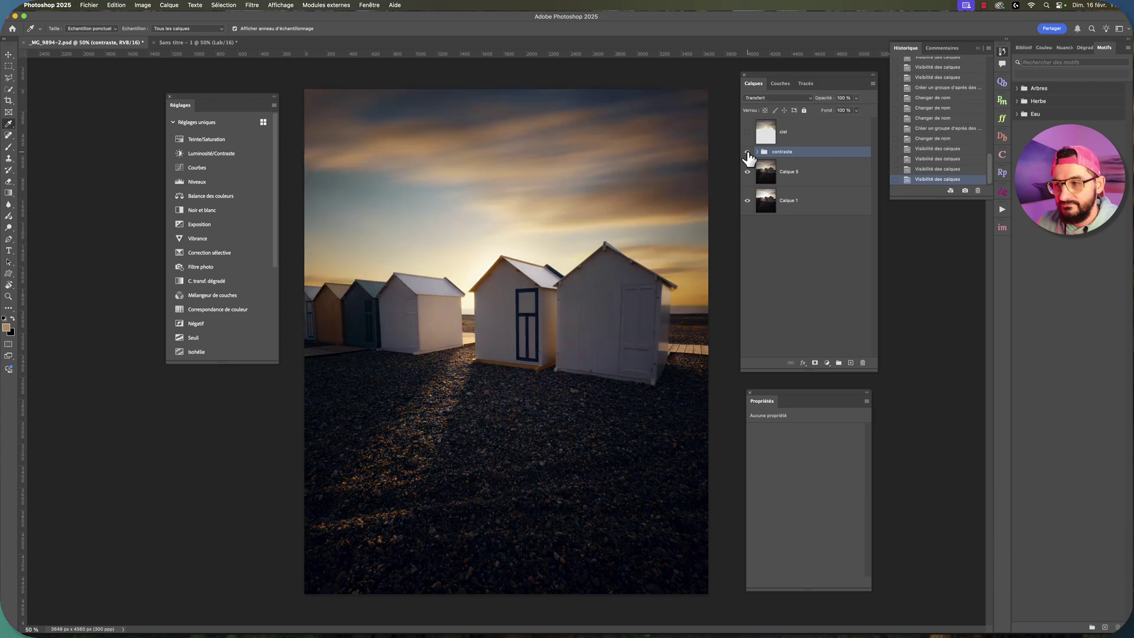
double_click(747, 152)
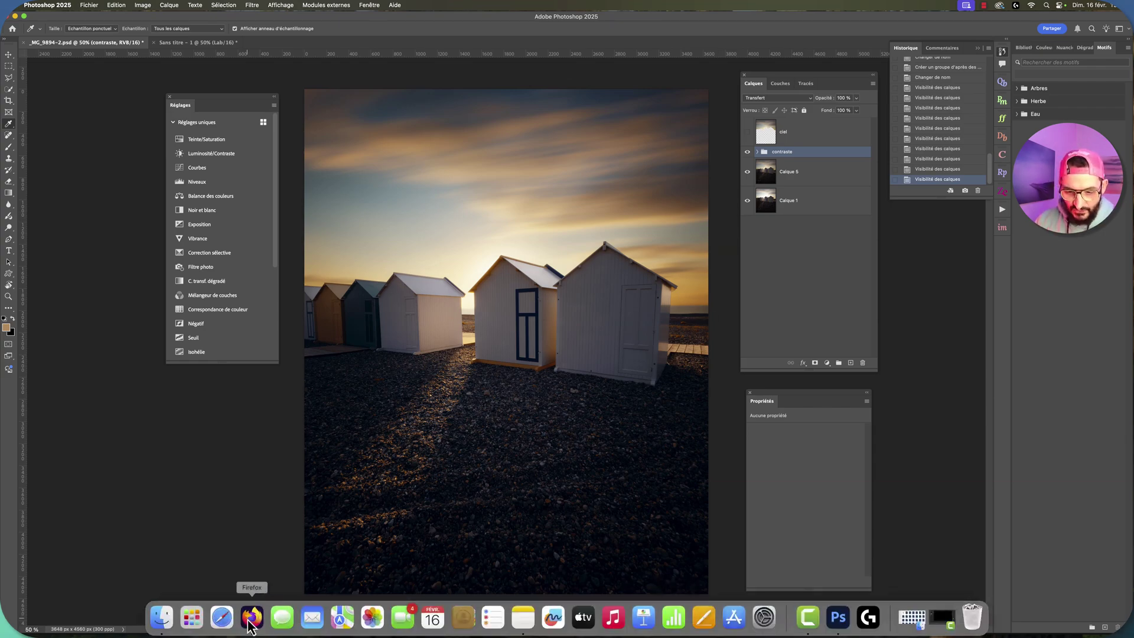
- In Adobe Color, try the Triade, Carré and Nuances harmonies, ending on Semblable
left_click(252, 620)
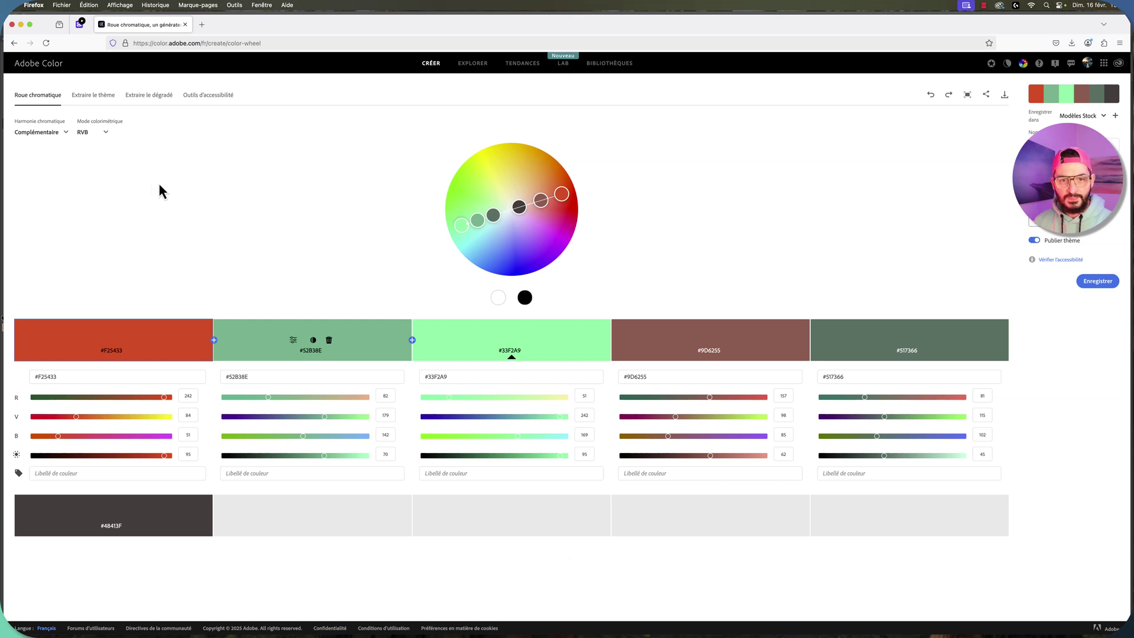
left_click(66, 133)
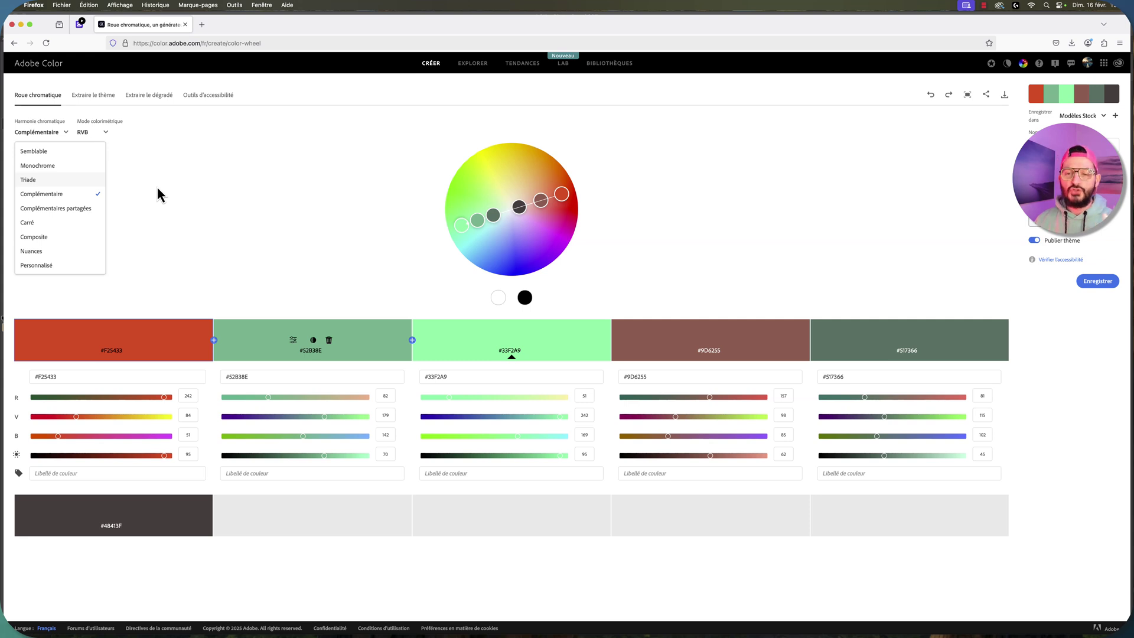
left_click(34, 181)
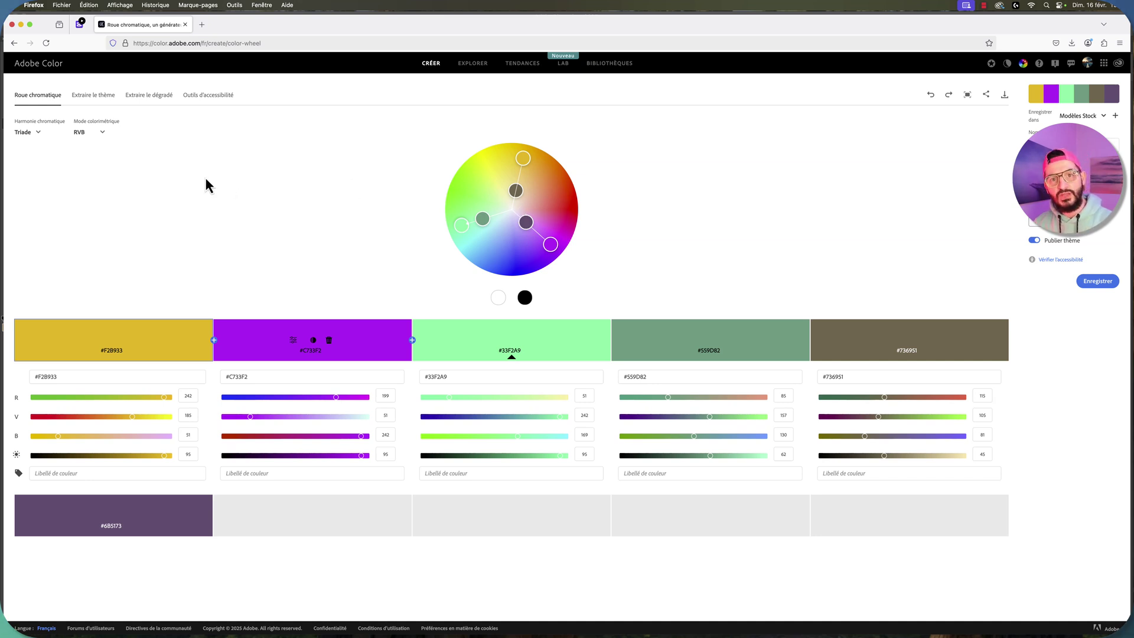
left_click(38, 133)
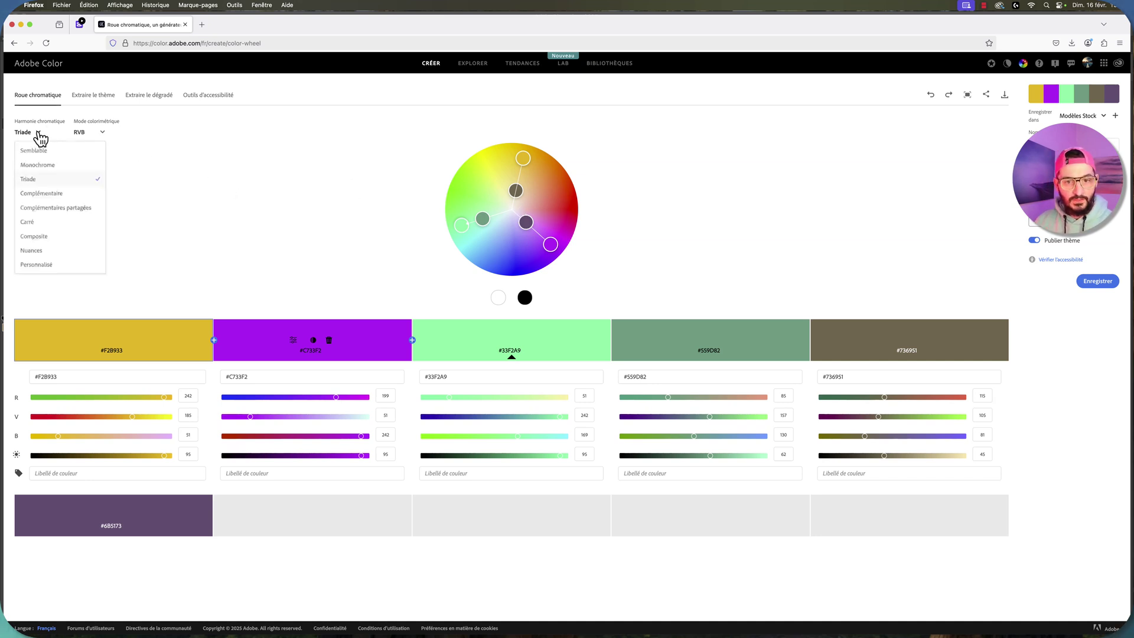
left_click(42, 223)
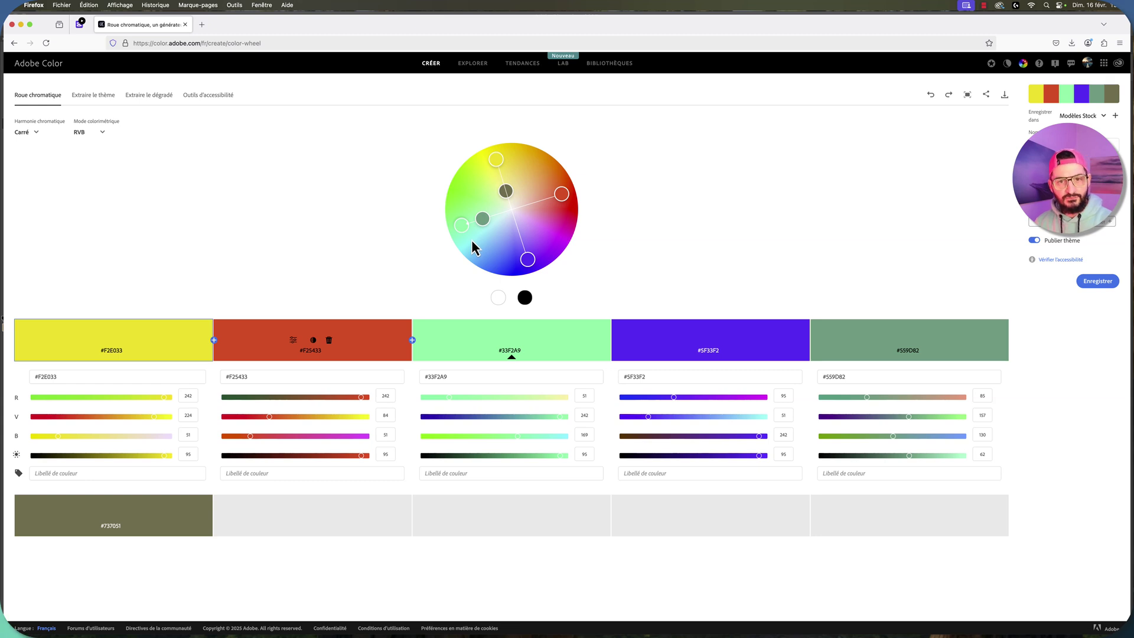
left_click(36, 134)
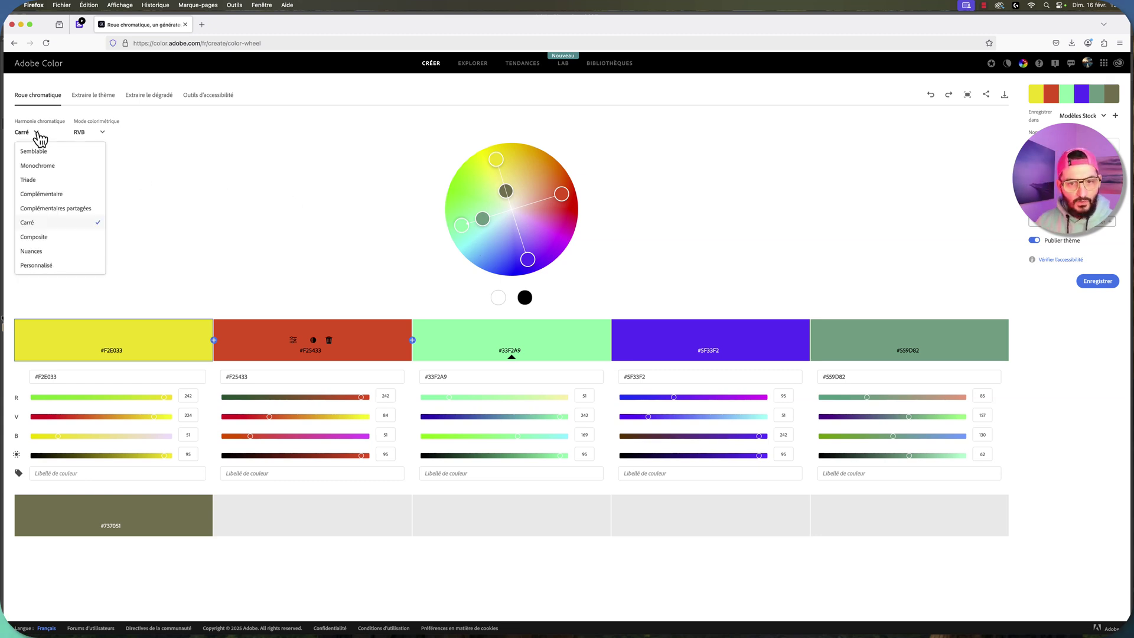
left_click(47, 253)
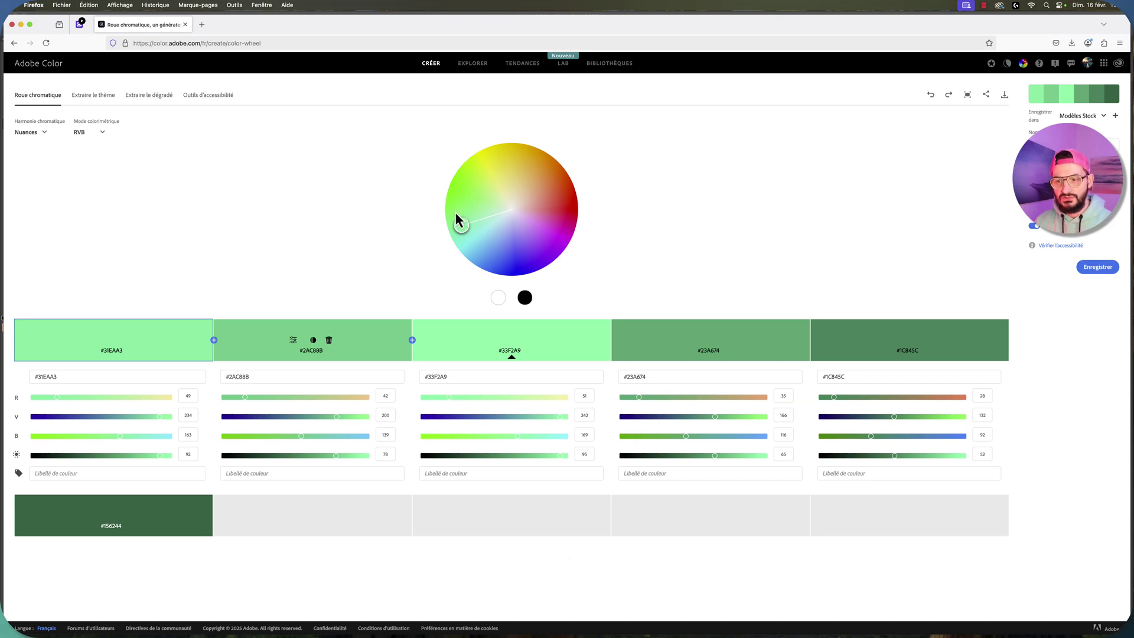
left_click(44, 135)
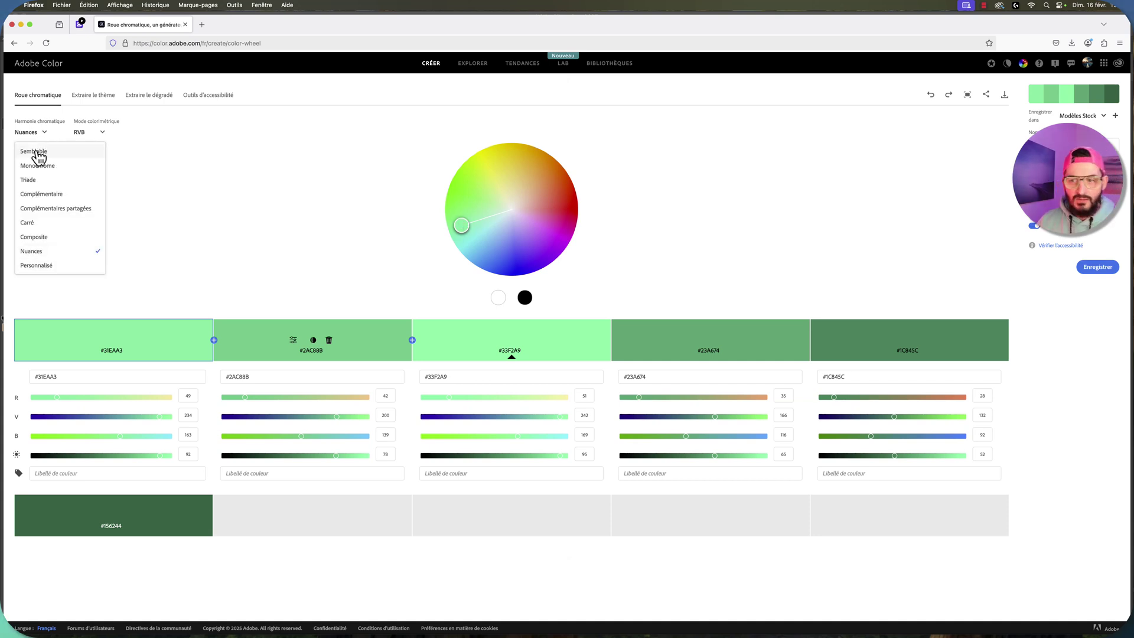
left_click(37, 152)
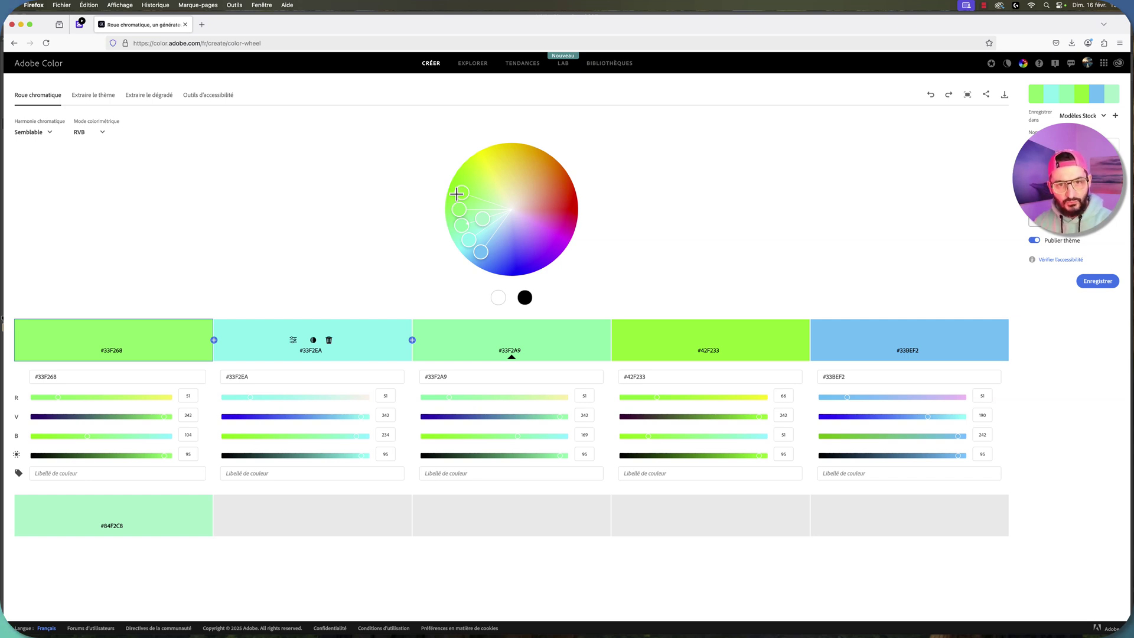
left_click(49, 134)
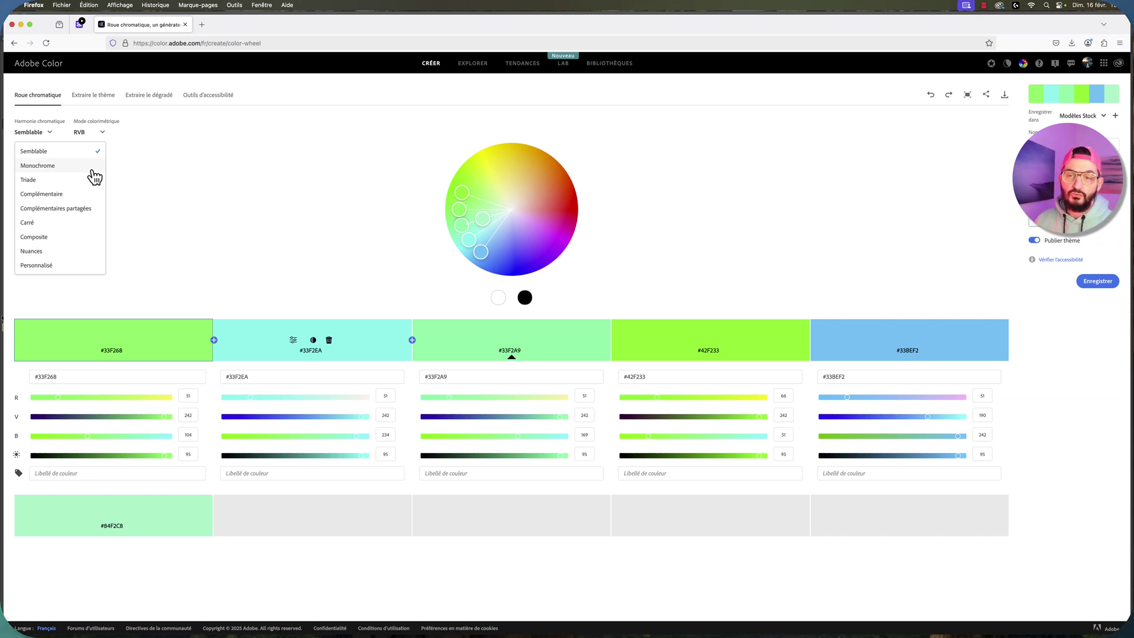
mouse_move(838, 618)
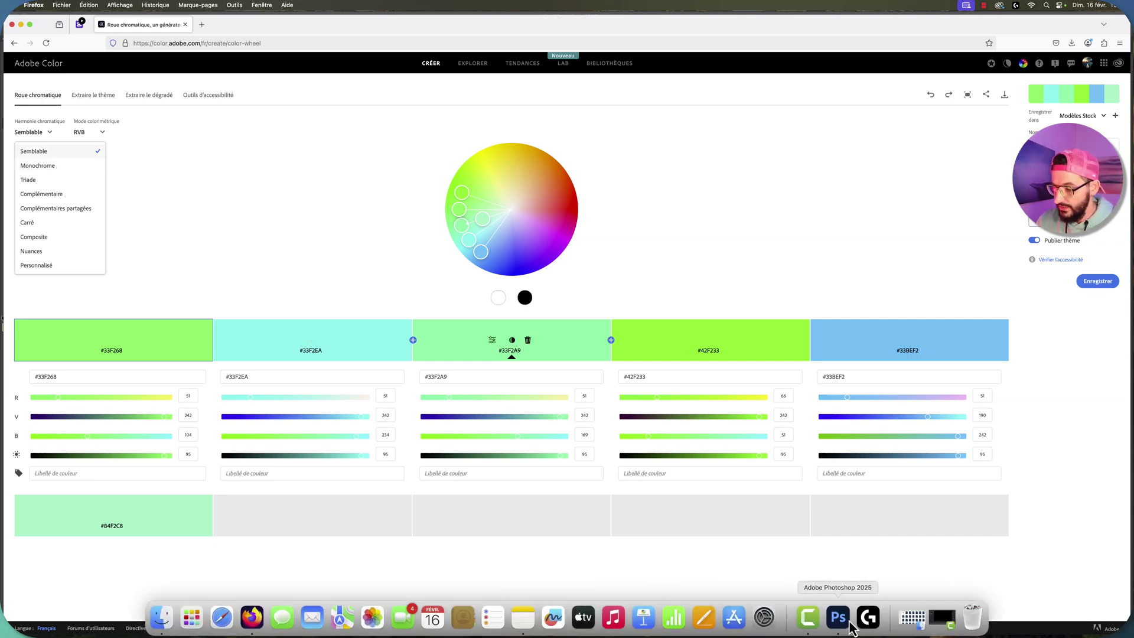
- Return to Photoshop from the Dock to view the beach-hut sunset document
left_click(850, 628)
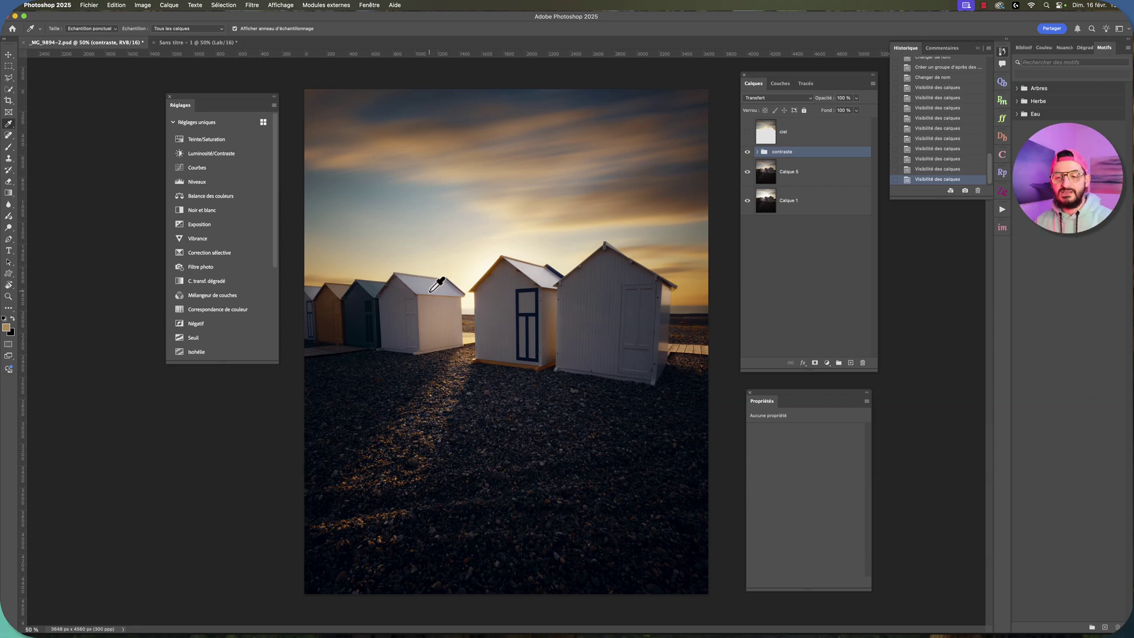